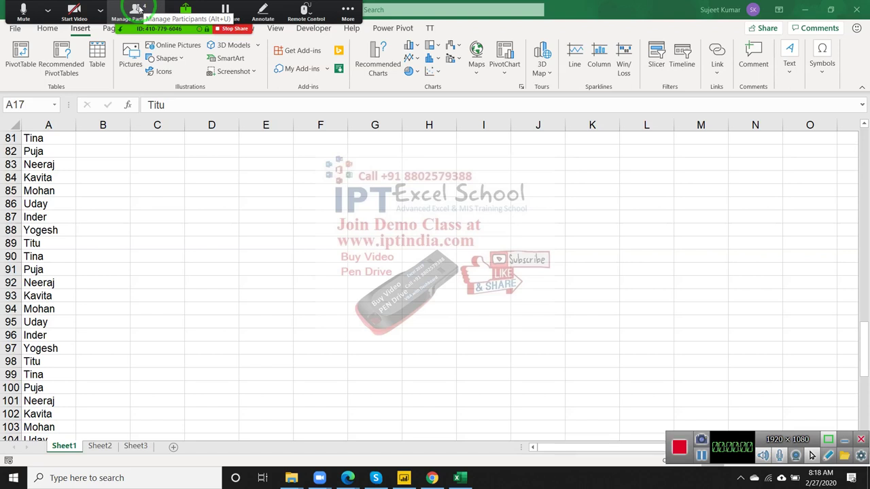
Close the Zoom Participants window over the worksheet
click(138, 8)
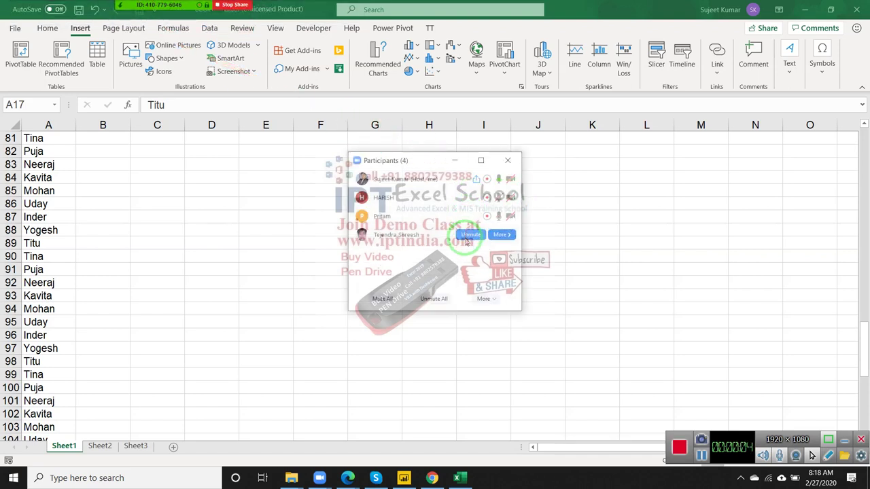
drag(467, 240, 520, 131)
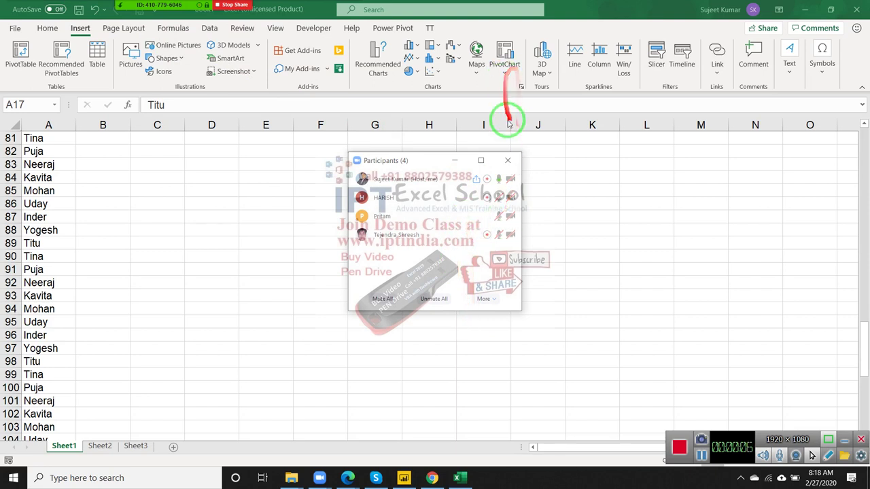
click(508, 161)
Check the last name in column A's list, then return to the first name in A1
key(ctrl+space)
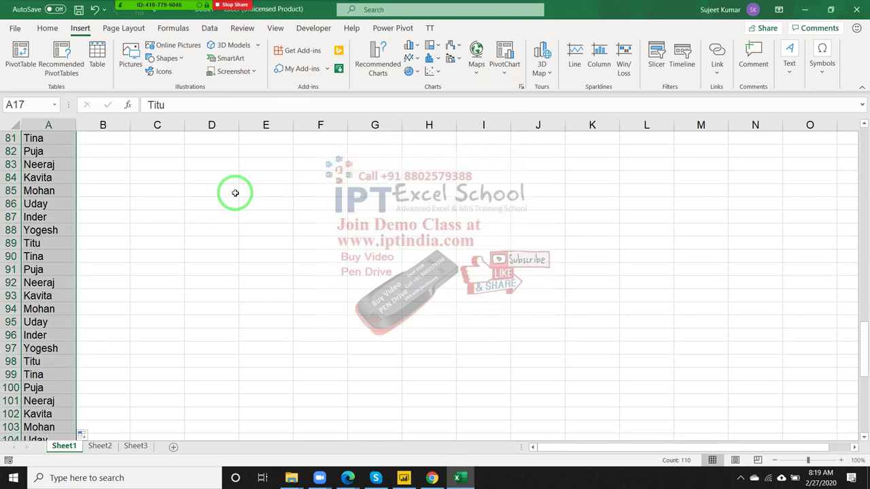
key(Up)
key(Up)
key(Up)
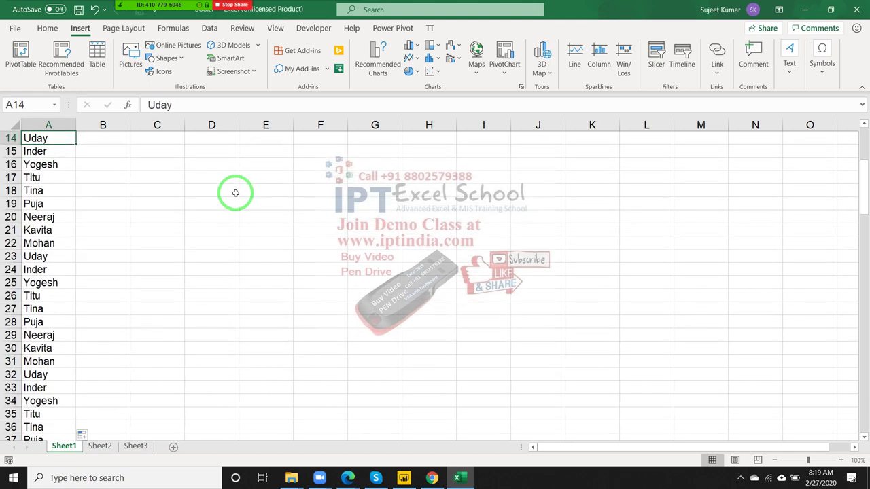
key(ctrl+Up)
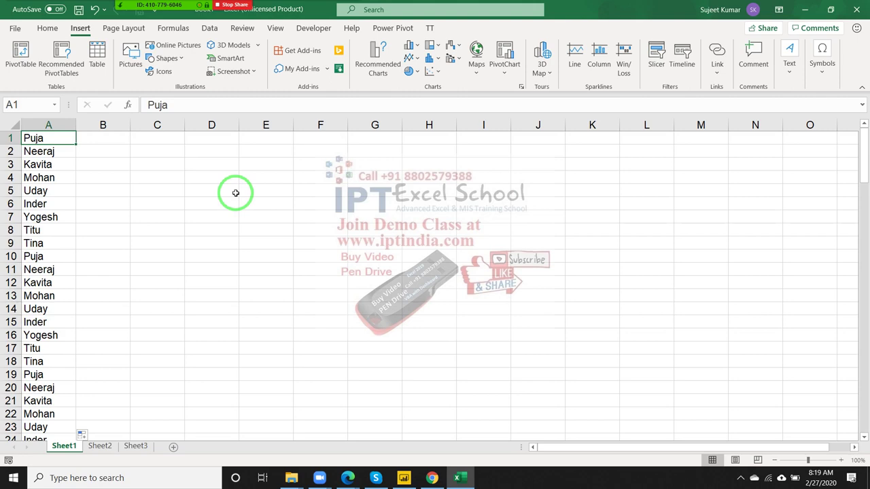
key(ctrl+Down)
key(ctrl+Up)
key(ctrl+c)
key(Escape)
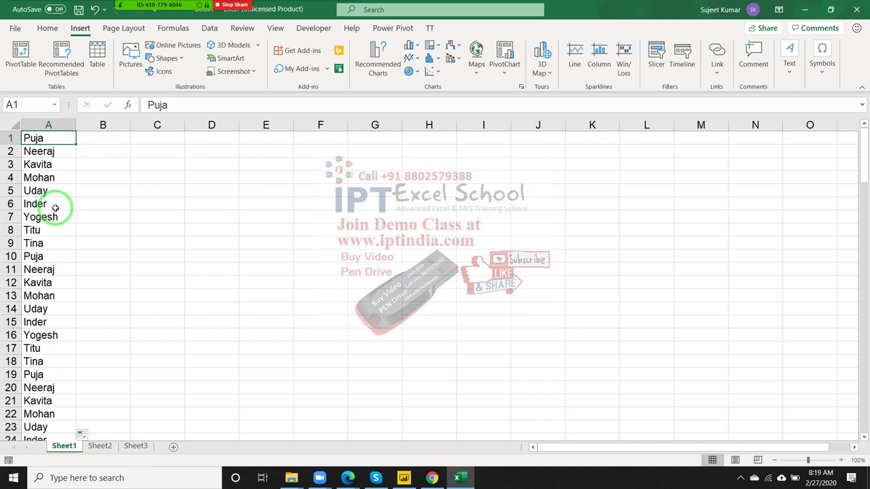
click(55, 123)
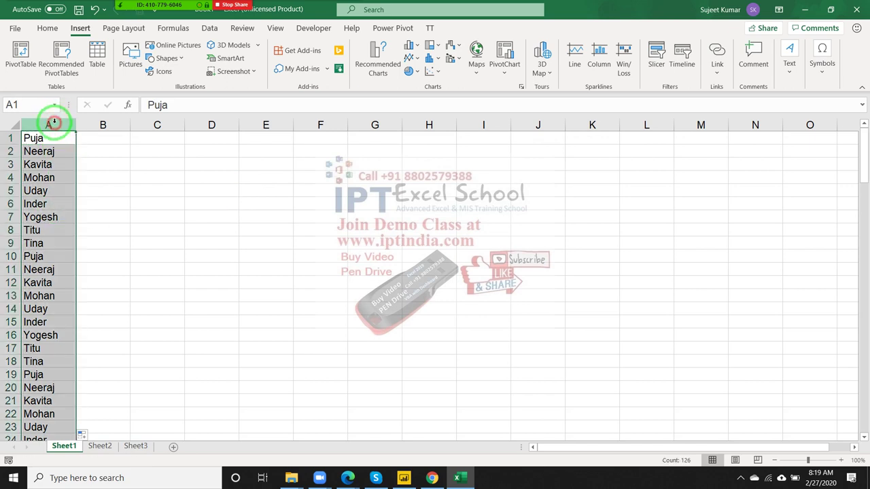
key(ctrl+c)
click(384, 139)
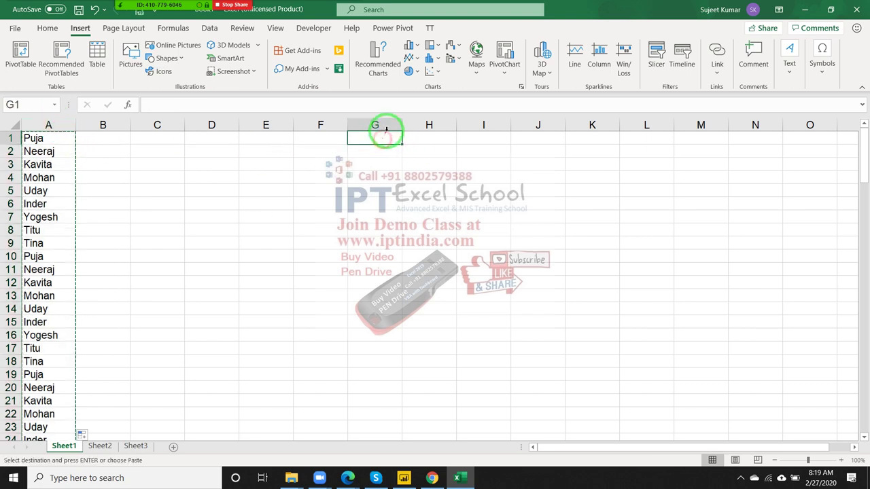
click(47, 28)
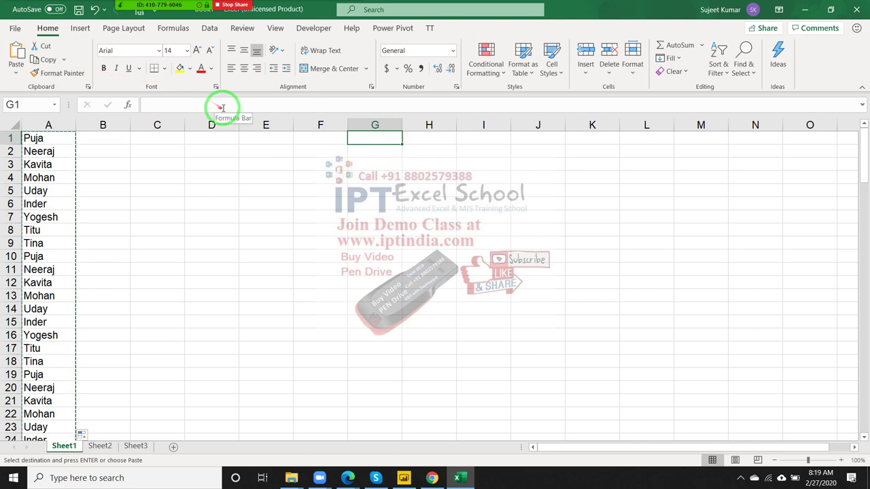
key(ctrl+v)
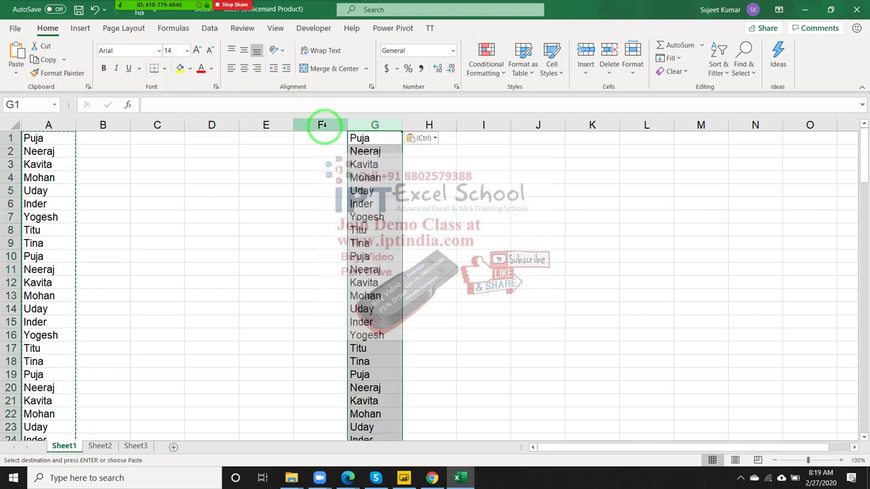
click(209, 28)
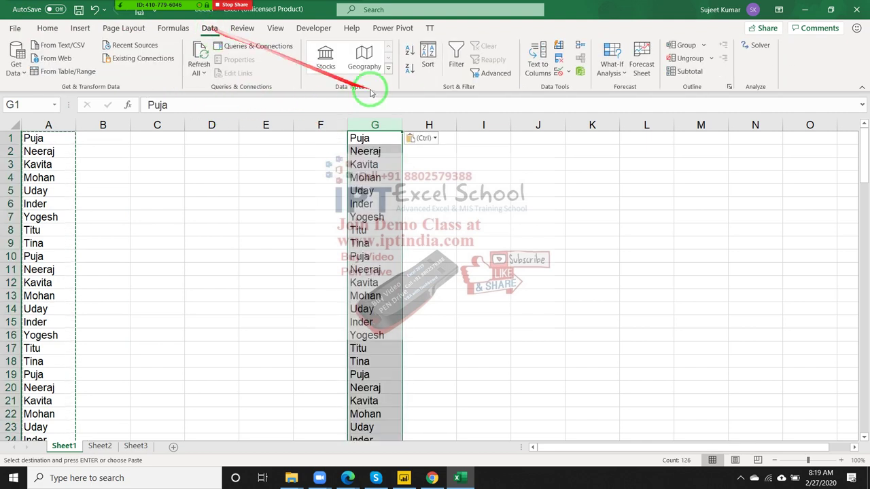
click(559, 61)
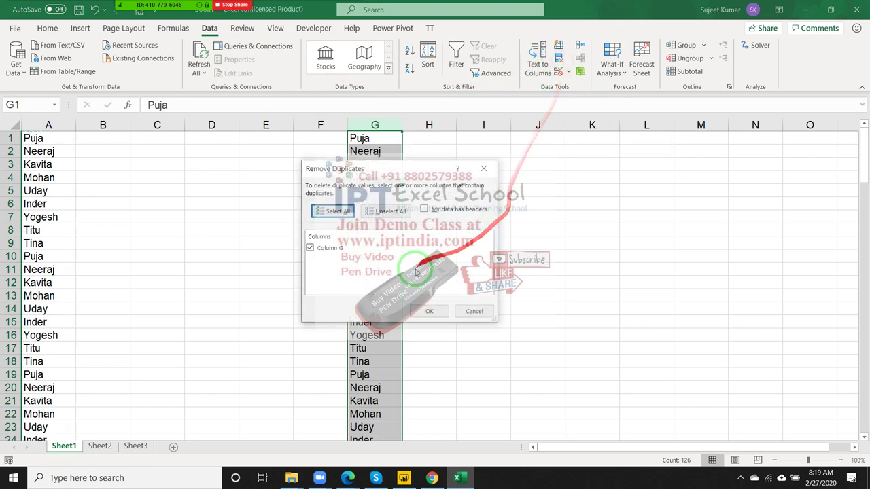
click(438, 313)
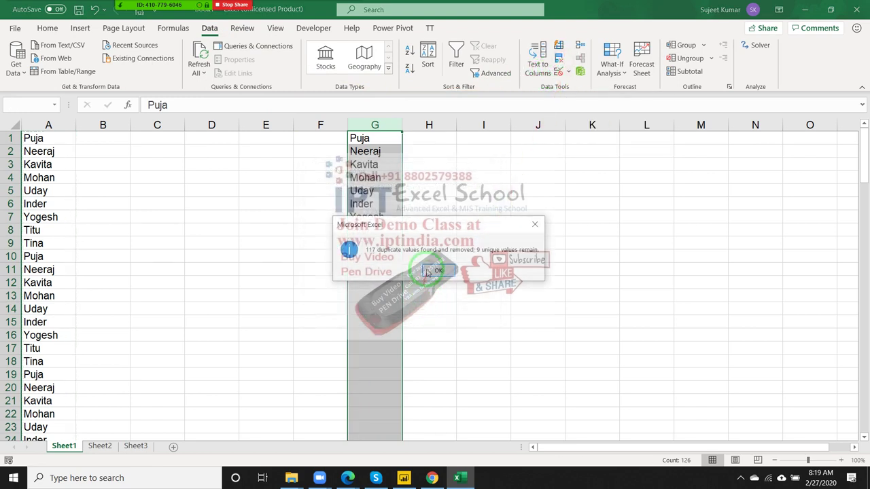
click(389, 272)
click(389, 271)
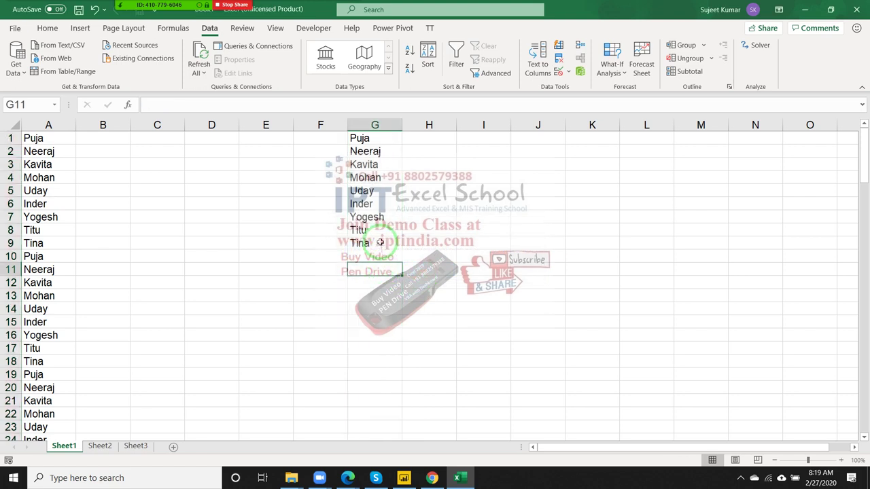
drag(377, 243, 356, 139)
Clear column G, start recording a macro, and copy column A's names into column F at F1
key(Delete)
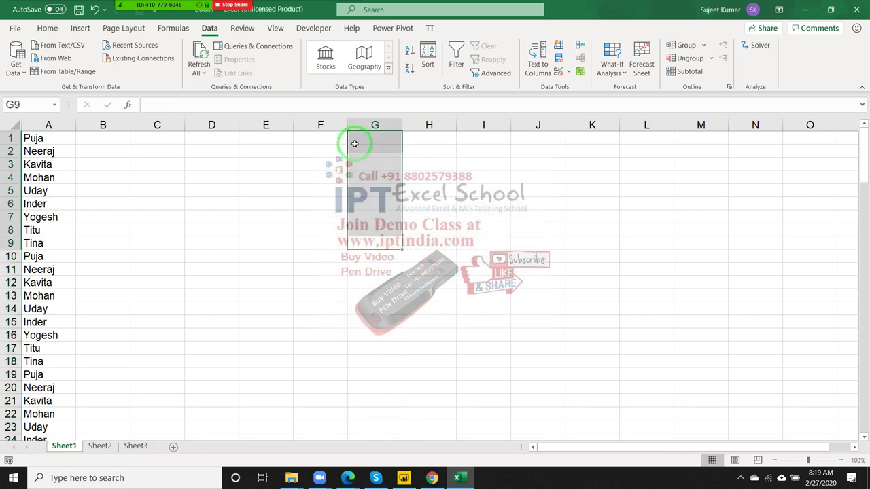
click(240, 205)
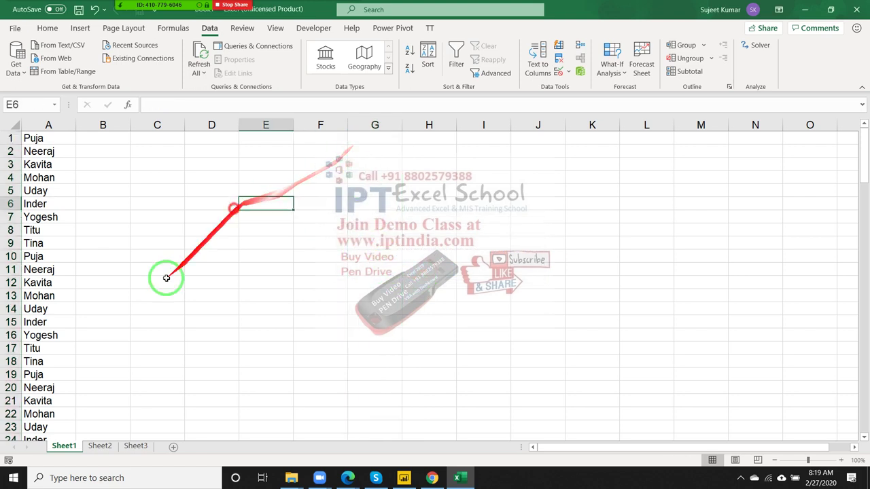
click(8, 460)
click(427, 307)
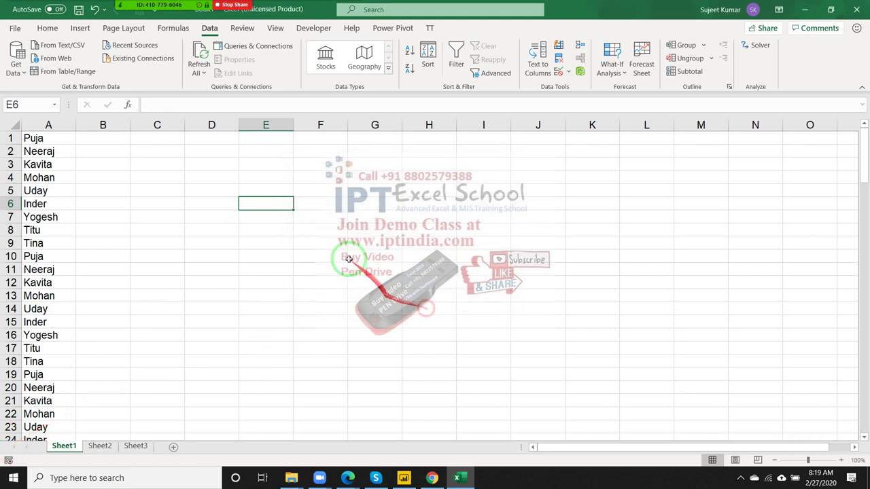
click(57, 122)
key(ctrl+c)
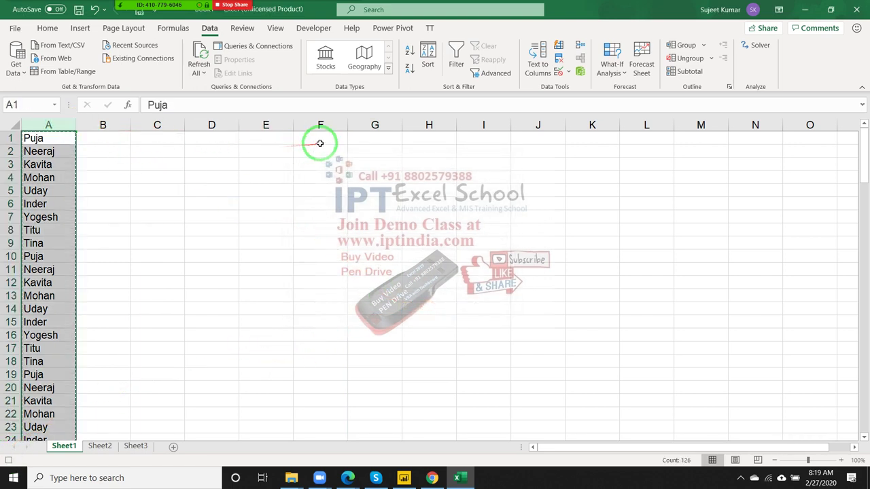
click(321, 143)
key(ctrl+v)
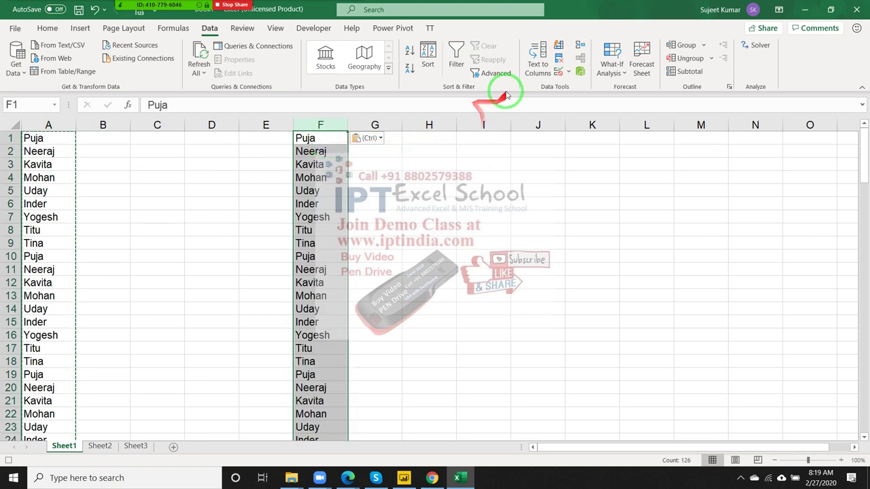
Remove duplicates from column F, leaving 9 unique names, and deselect at E10
click(560, 71)
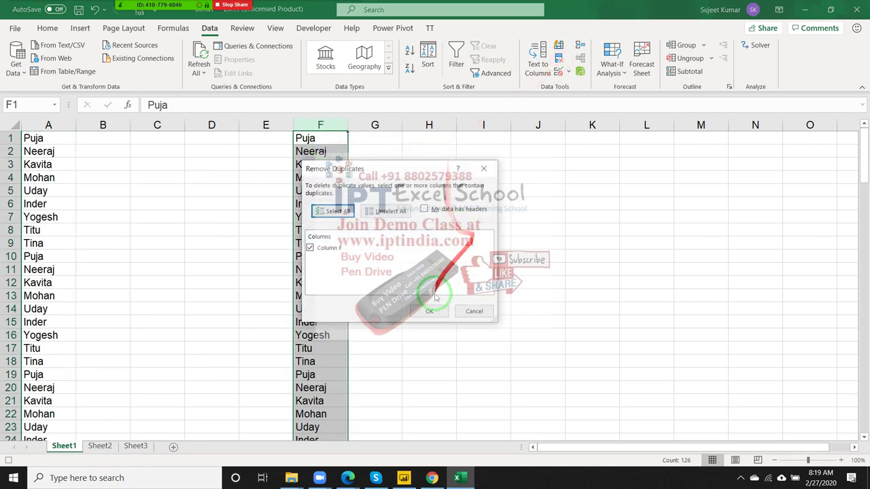
click(425, 311)
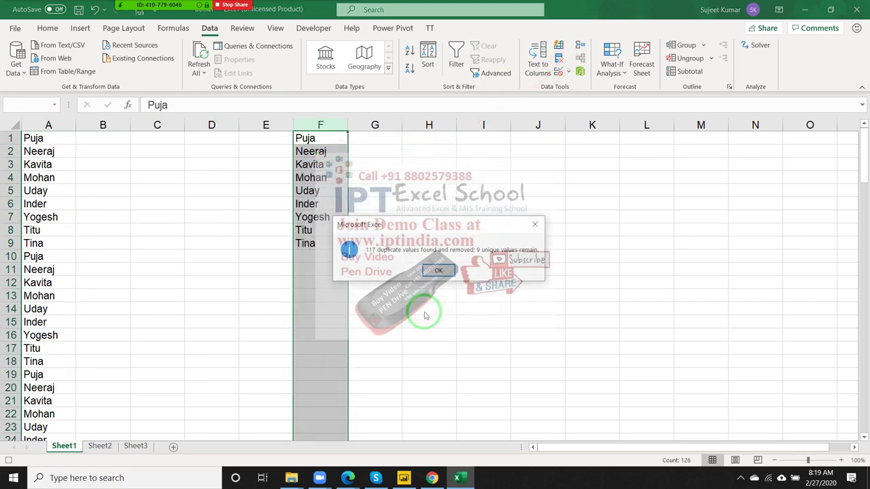
click(438, 274)
click(249, 258)
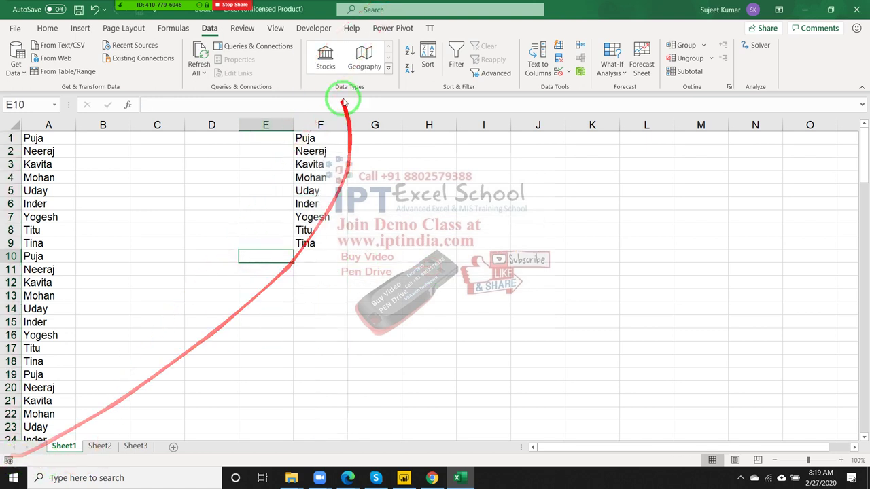
Open Macro1's code for editing from the Developer Macros list
click(314, 27)
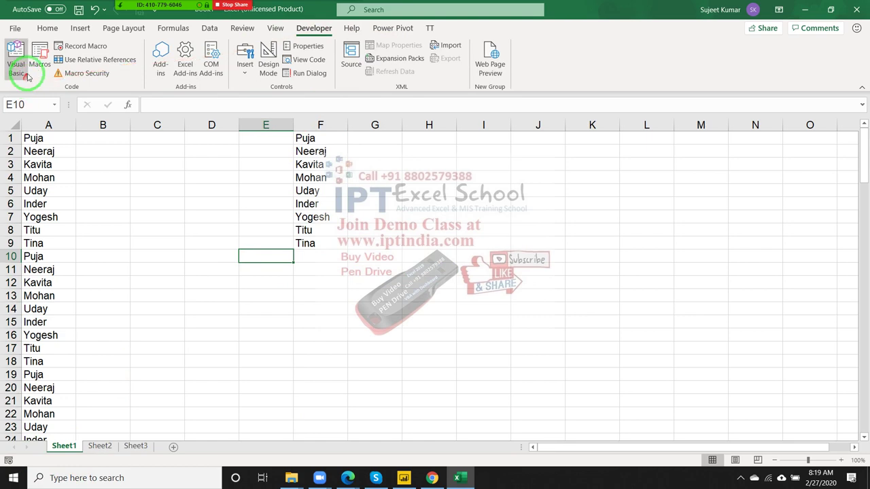
click(38, 70)
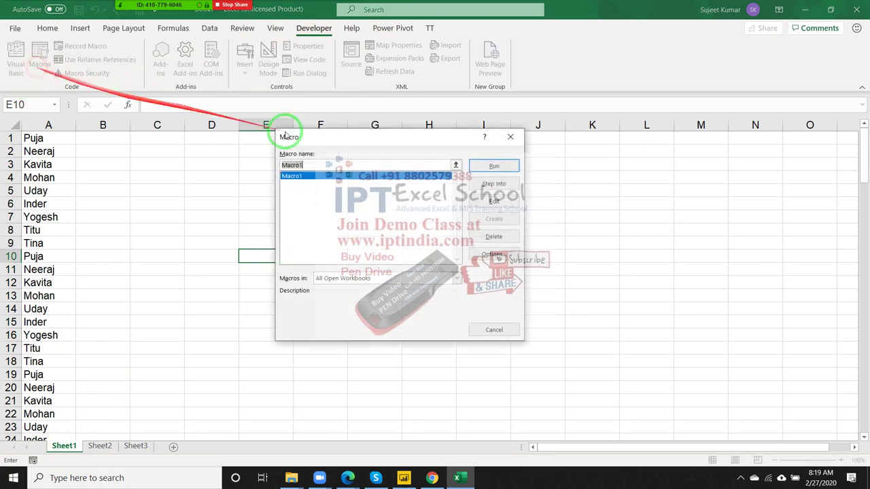
click(516, 201)
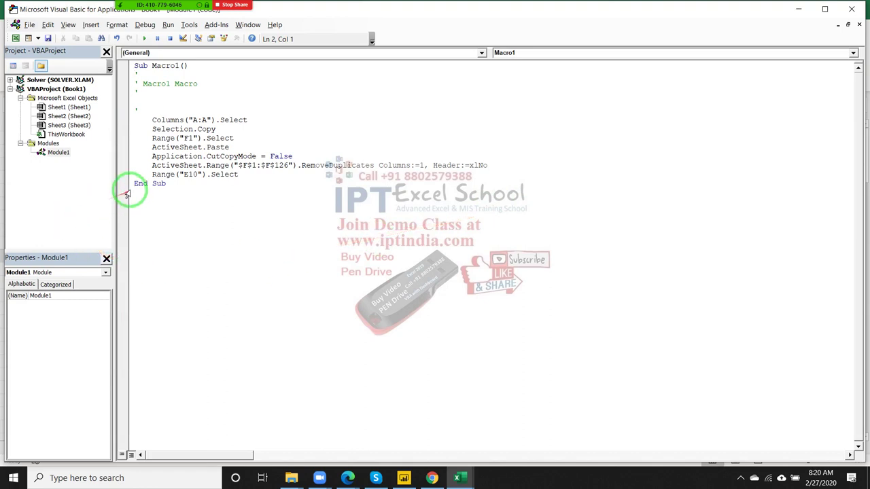
Change the RemoveDuplicates range from $F$1:$F$126 to $F:$F and return to Excel
click(130, 185)
click(130, 185)
key(Return)
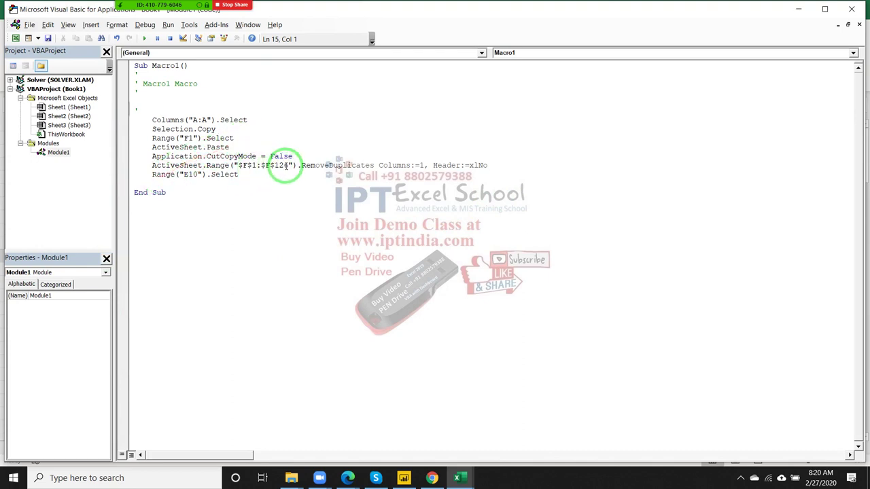
click(285, 165)
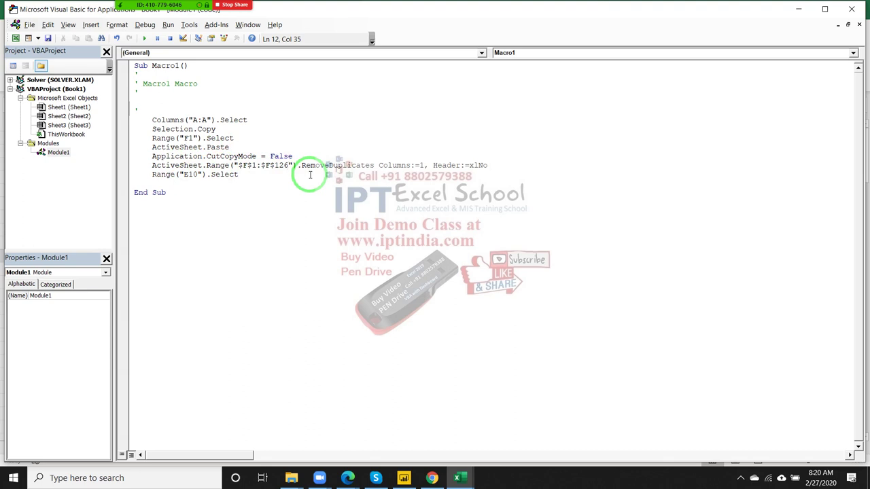
key(BackSpace)
key(BackSpace)
key(BackSpace)
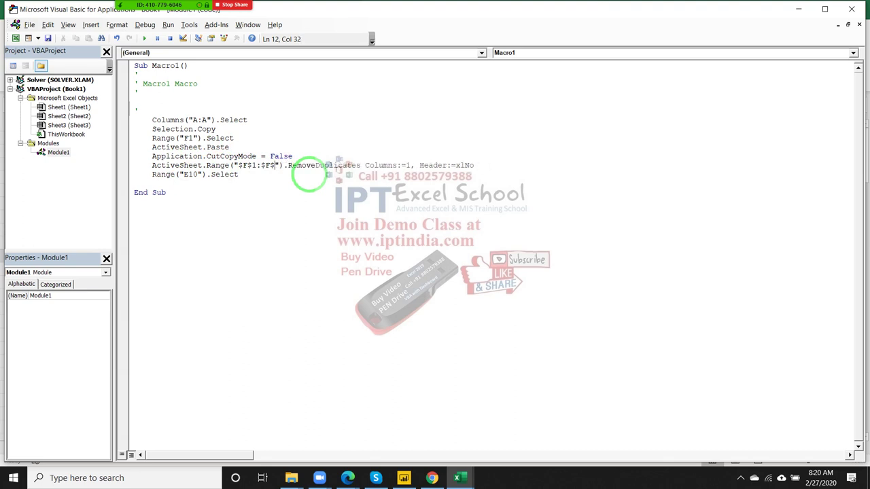
key(BackSpace)
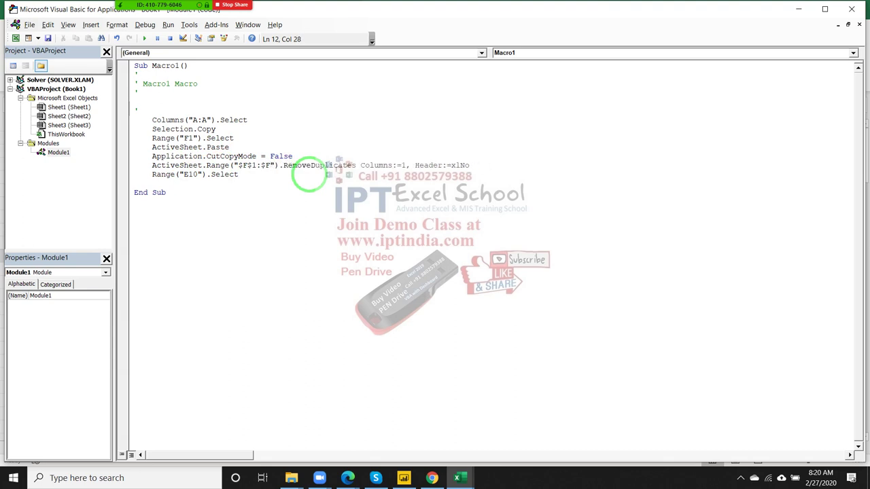
key(BackSpace)
key(BackSpace)
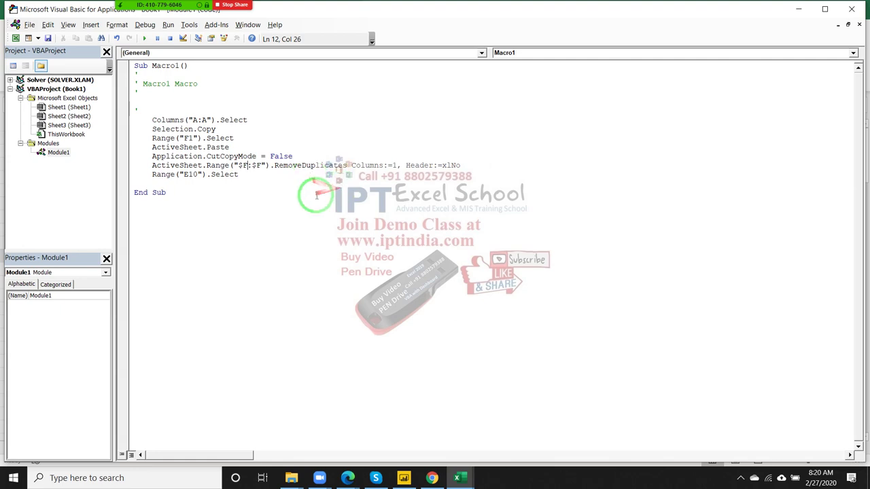
click(275, 198)
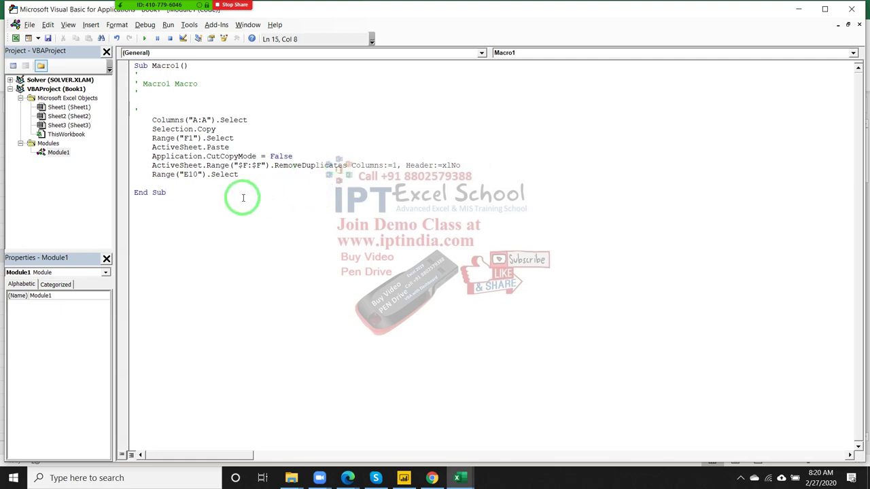
key(alt+F11)
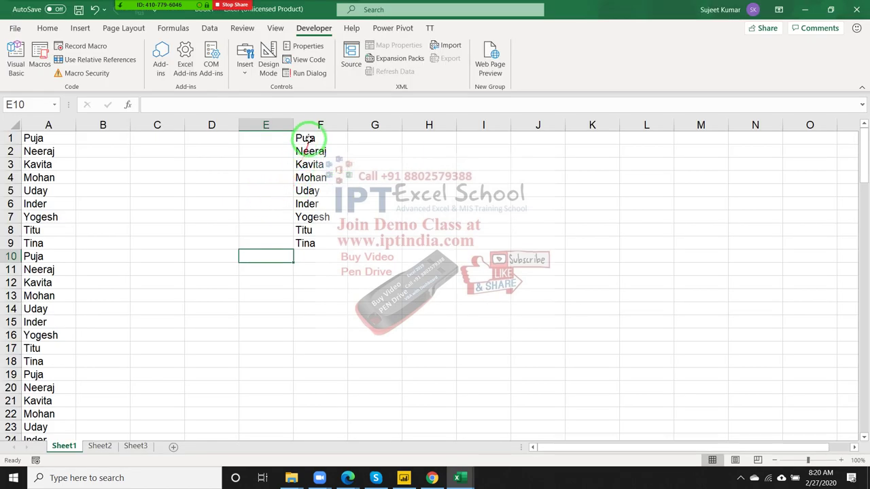
Clear column F and run Macro1 to regenerate the unique names in F1:F9
drag(306, 138, 311, 267)
key(Delete)
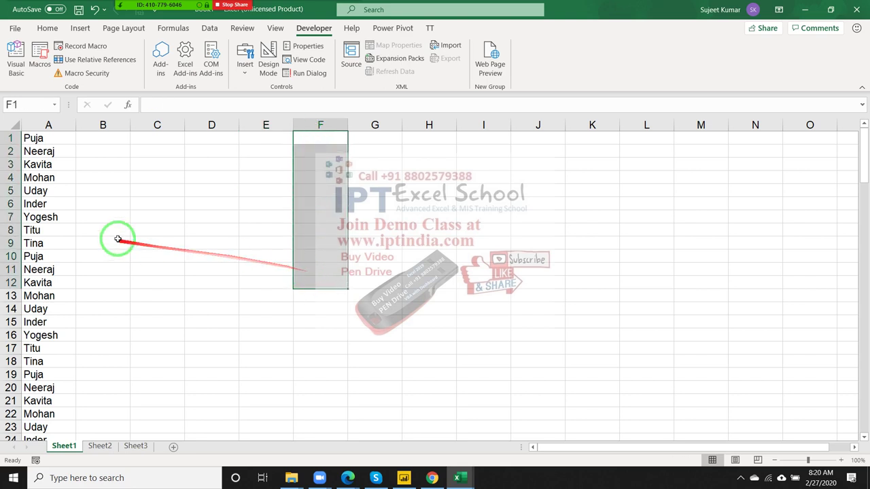
click(117, 240)
click(40, 65)
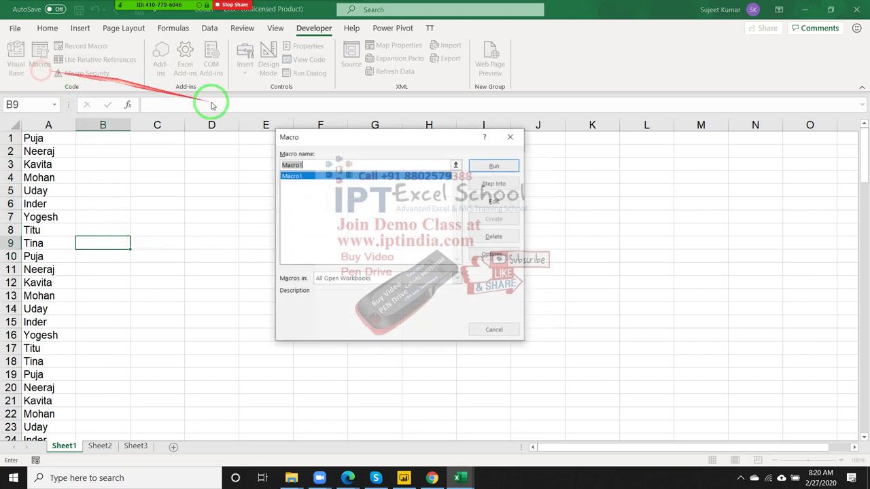
click(484, 170)
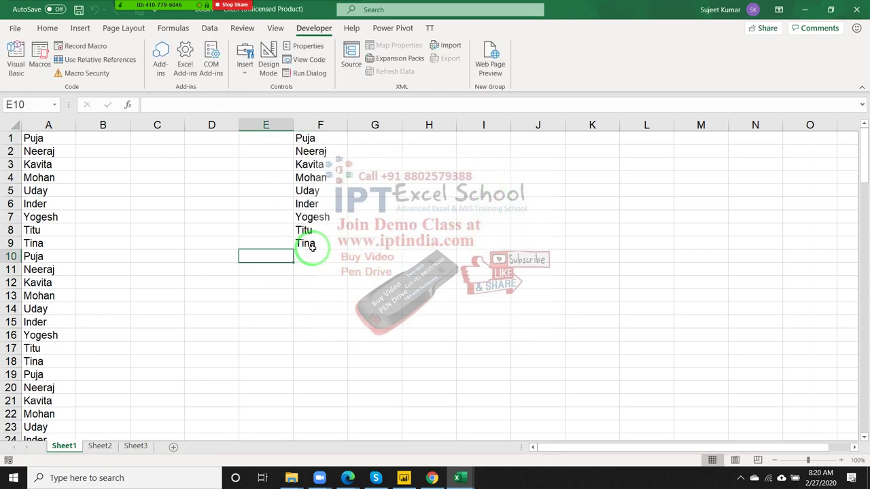
Clear F1:F9 again and switch to the VBA editor with Alt+F11
drag(311, 246, 306, 116)
key(Delete)
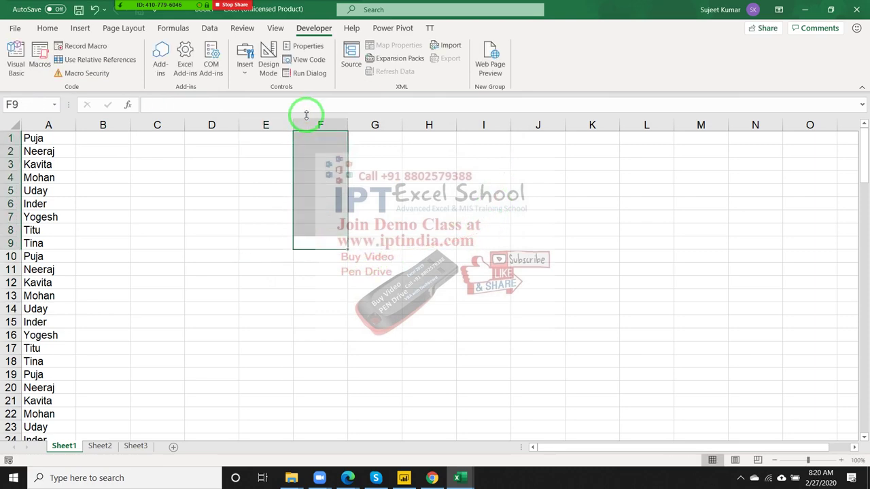
key(alt+F11)
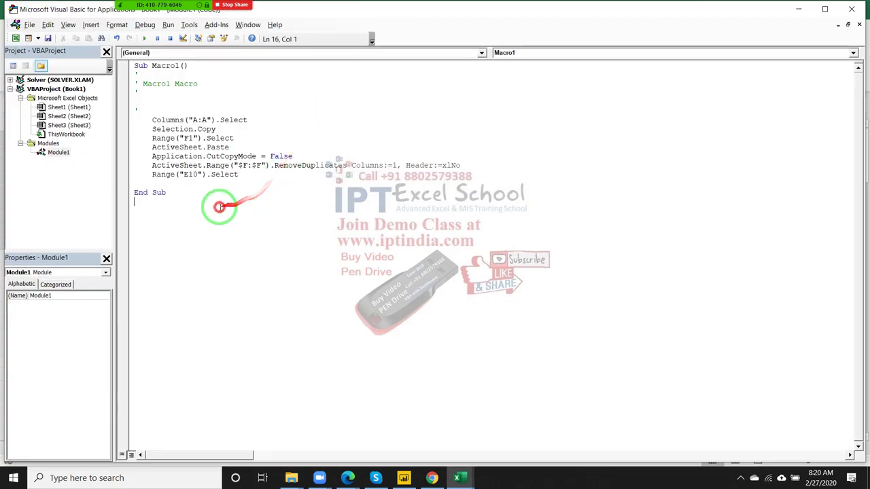
Select and review the full Macro1 code, then switch back to the Excel worksheet
drag(214, 203, 132, 59)
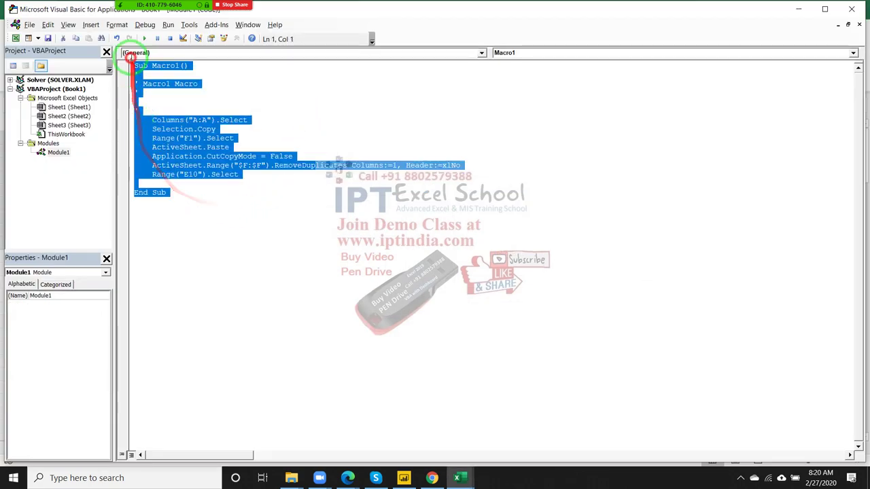
click(173, 246)
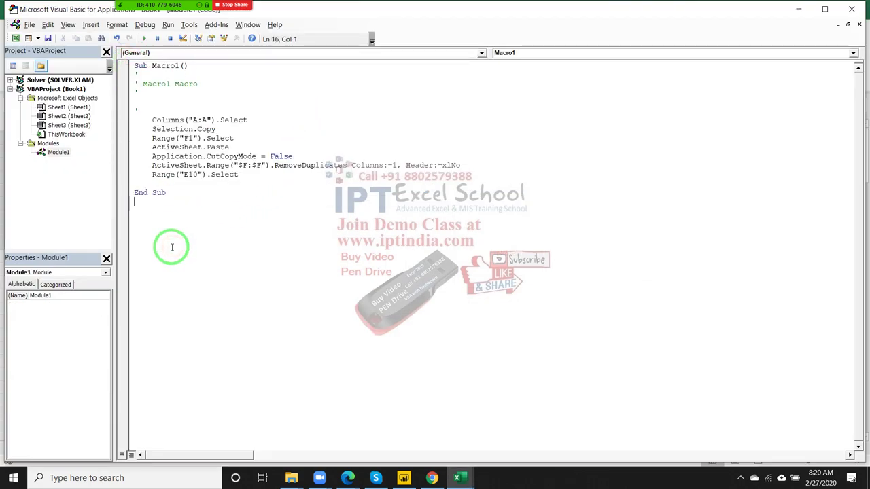
key(alt+F11)
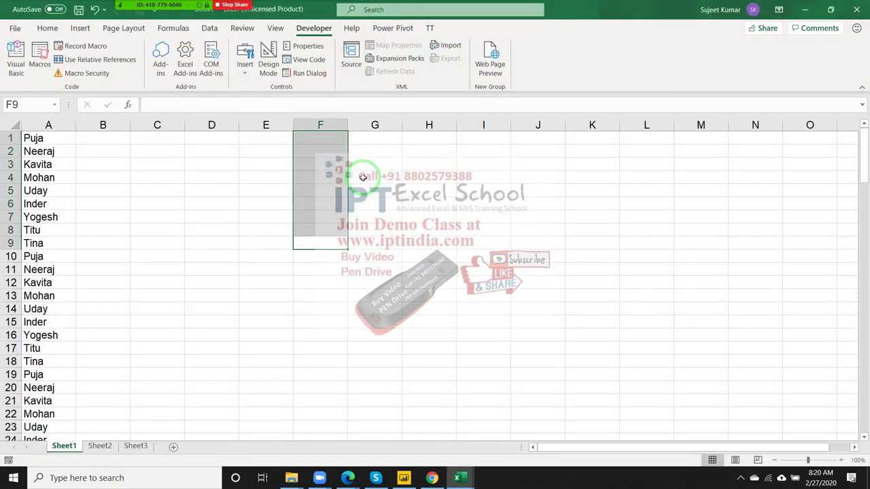
Select cell H1 and switch back to the VBA editor with Alt+F11
click(427, 139)
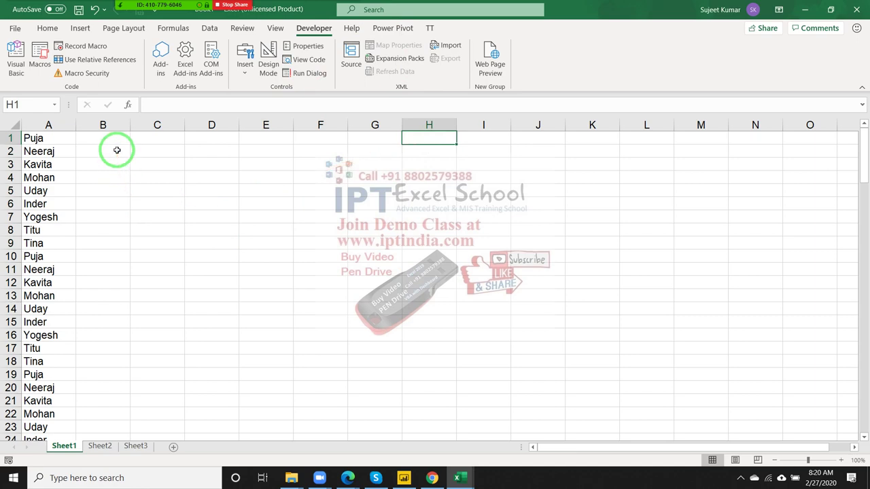
key(alt+F11)
text(sub getuniq())
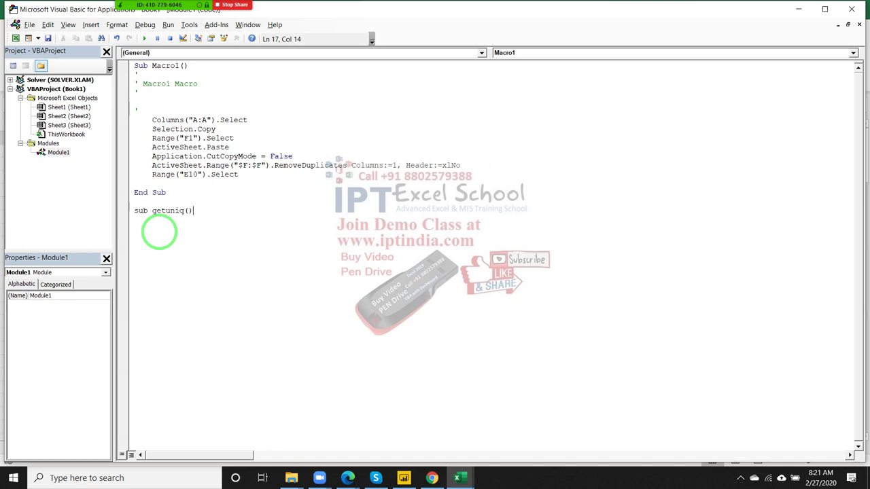
Write the Sub getuniq() header and declare dt As New Collection
key(Return)
key(Return)
key(Return)
key(Return)
key(Return)
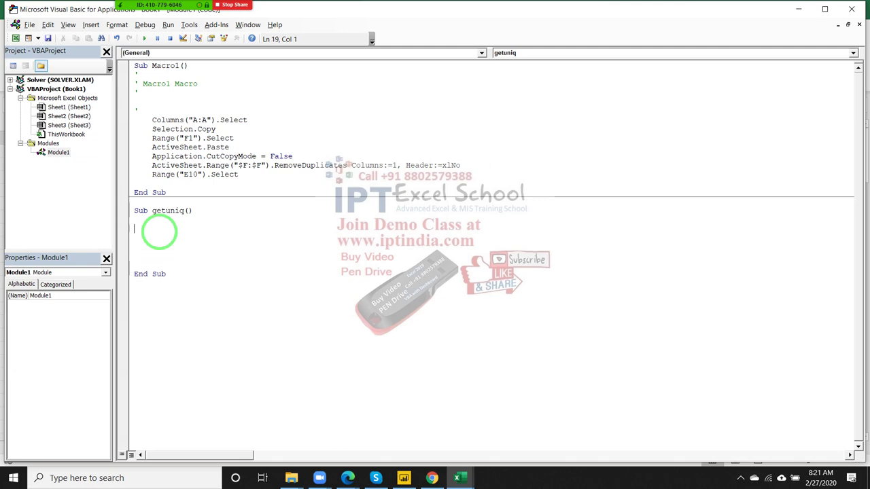
key(Return)
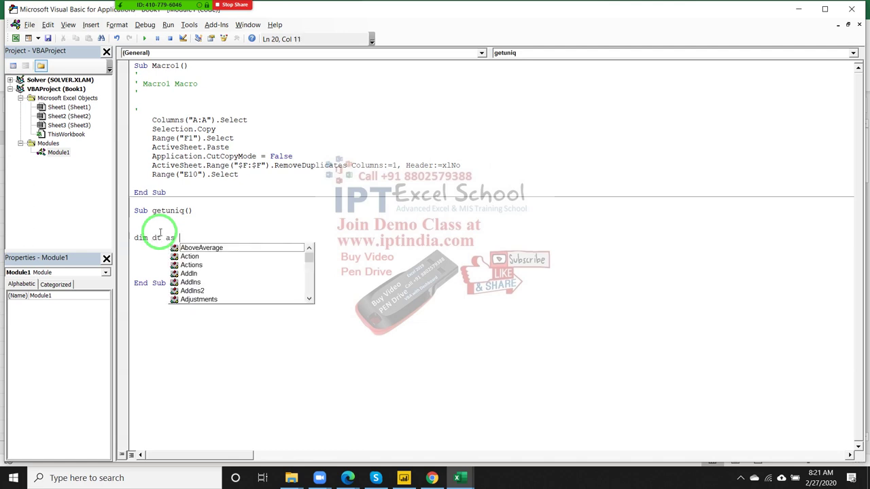
text(New )
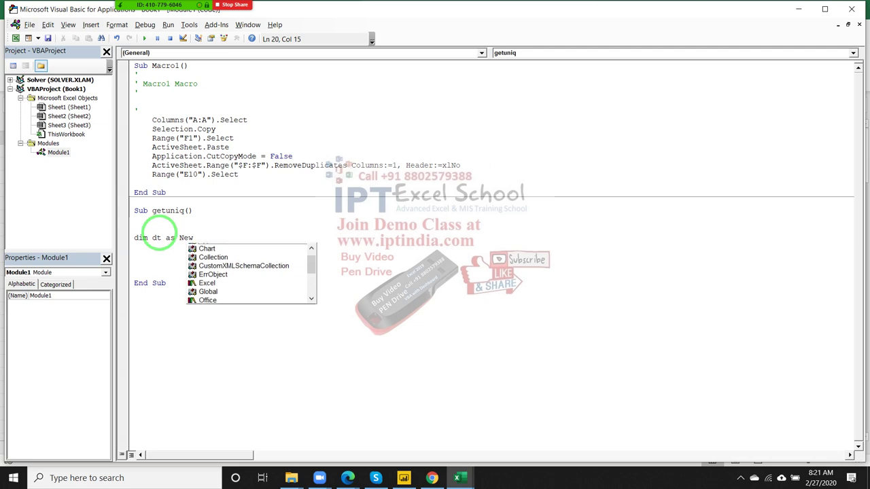
text(Collectio)
key(Tab)
key(Return)
key(Return)
text(for i = 2 to range)
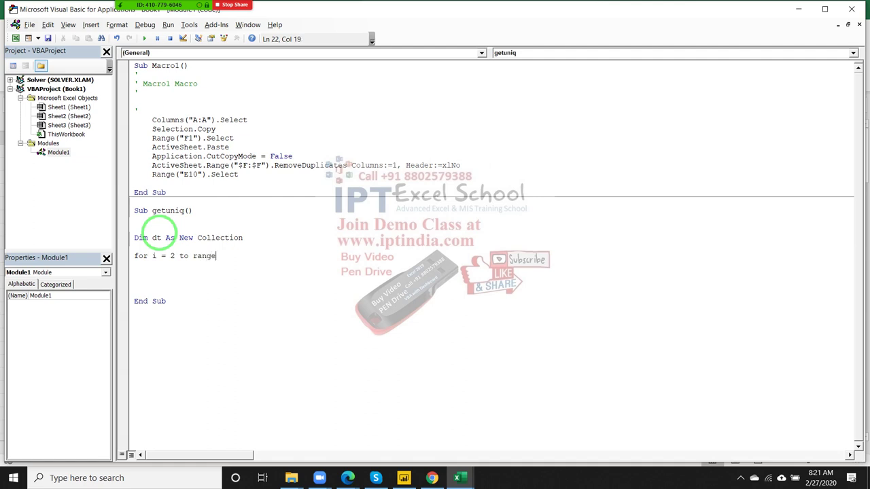
Add a For i = 2 To Range("a65000").End(xlUp).Row loop with Next i
text(("a65000)
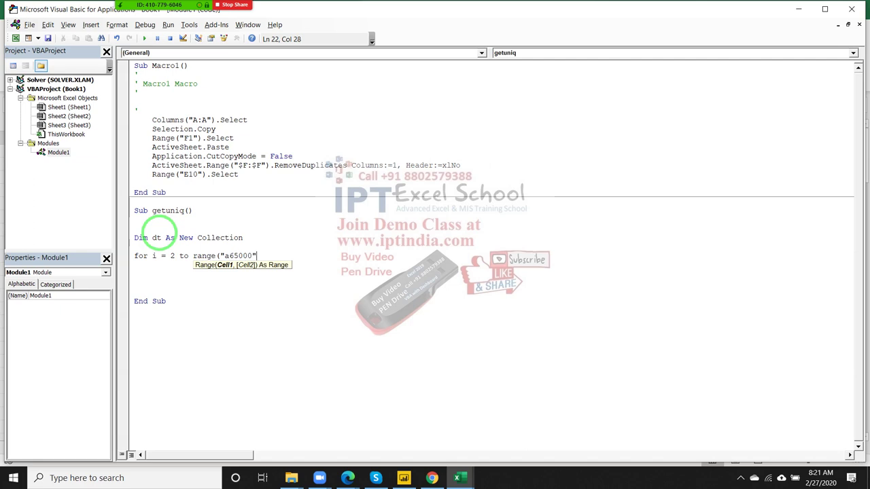
text().en)
key(Tab)
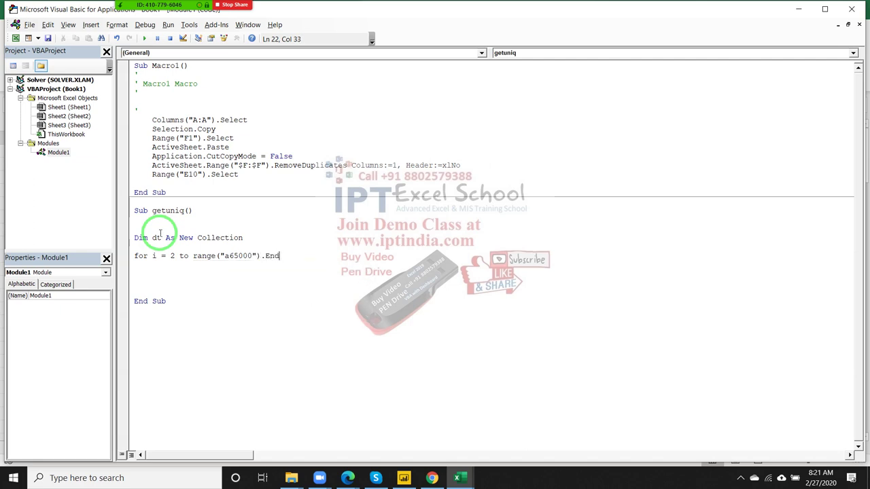
text(()
key(Down)
key(Down)
key(Down)
key(Tab)
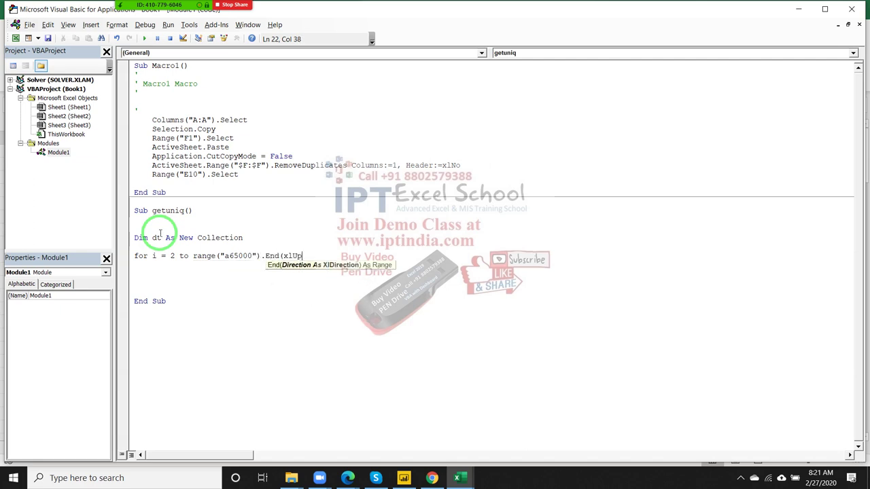
text().r)
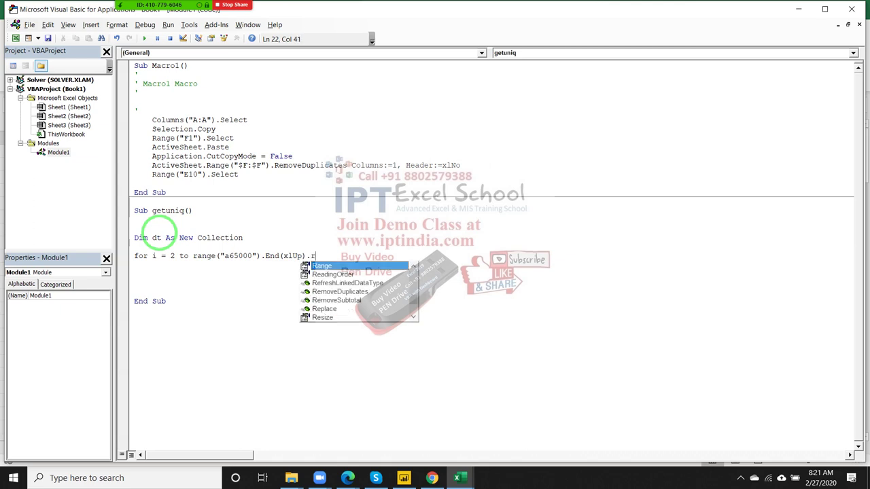
text(ow)
key(Return)
key(Return)
key(Return)
text(next i)
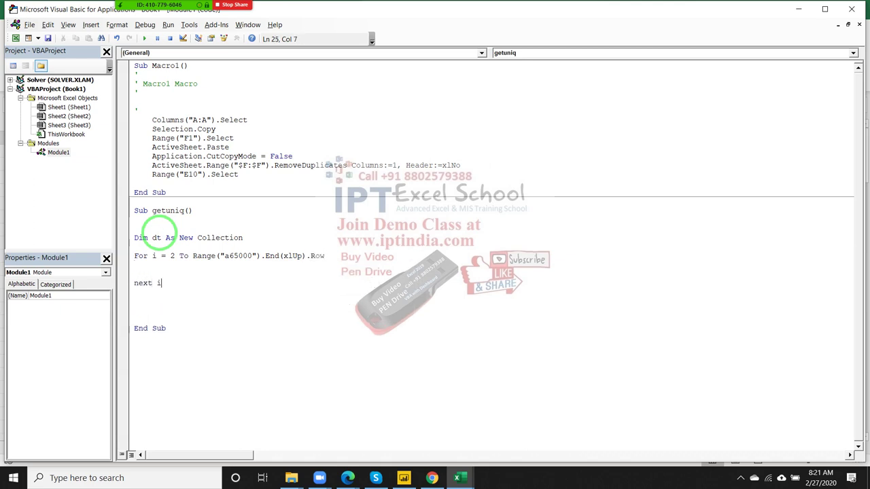
text(Next i)
key(Return)
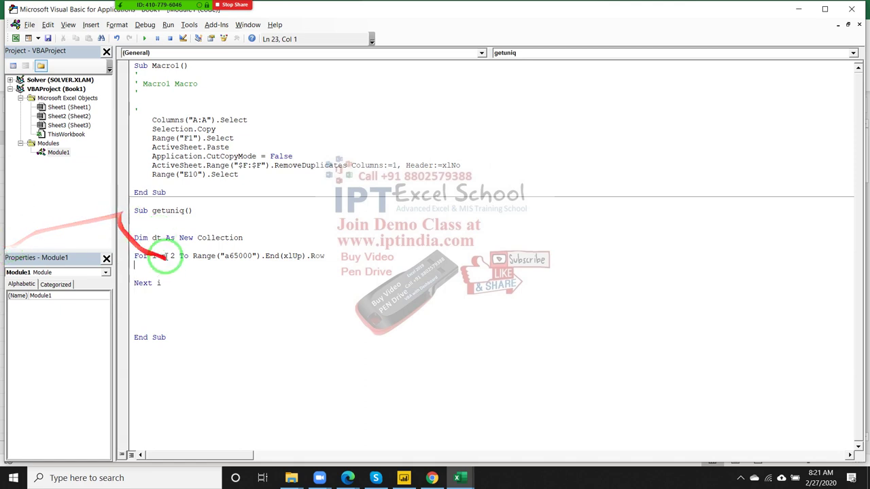
Highlight New Collection in the dt declaration, then go to the blank line above it
drag(179, 239, 245, 239)
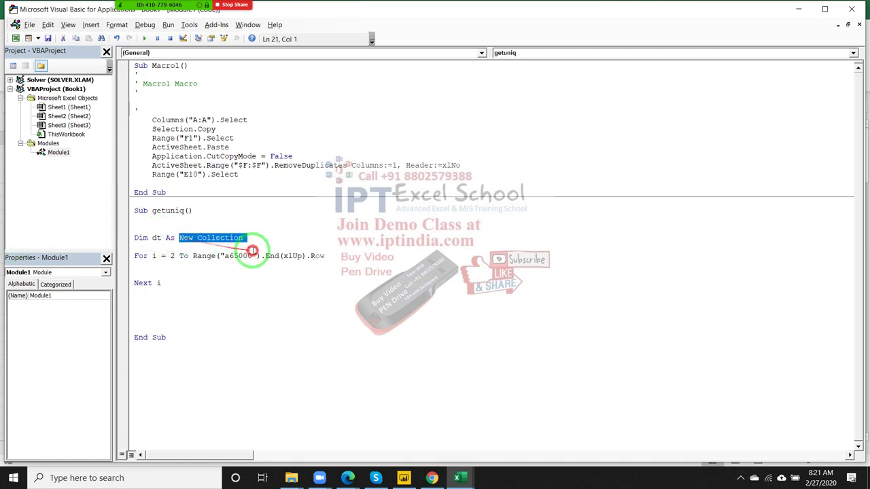
double_click(234, 239)
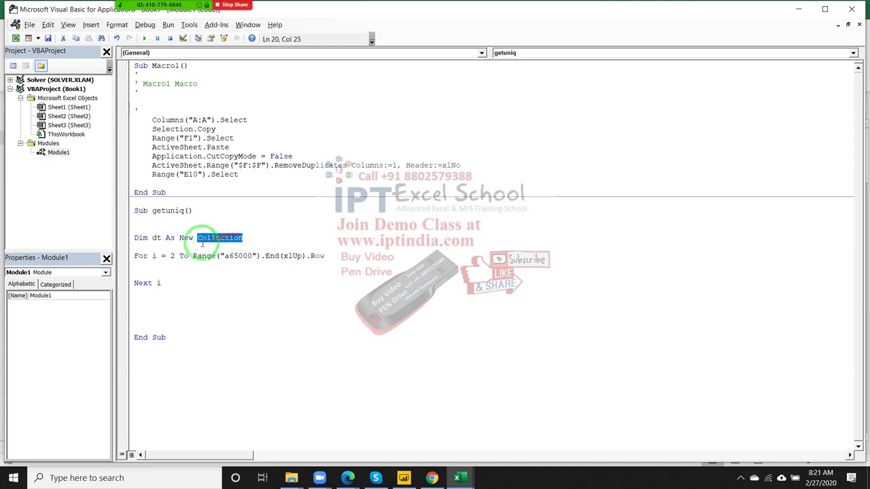
click(168, 228)
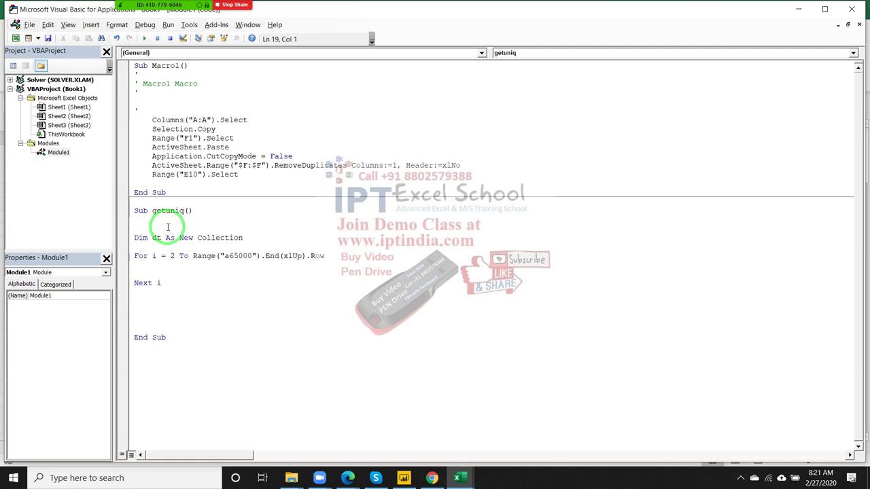
Declare Dim k, p As Long above the dt declaration, with a k = 20 test line
key(Return)
text(dim k)
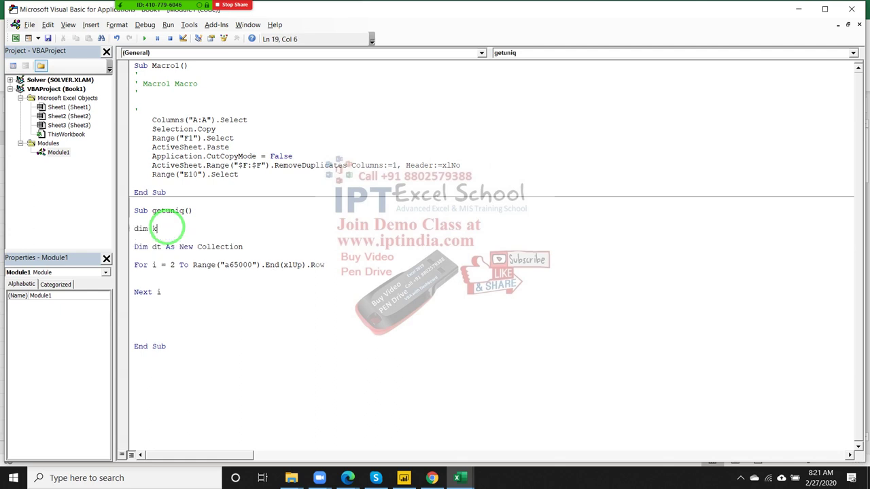
text( as )
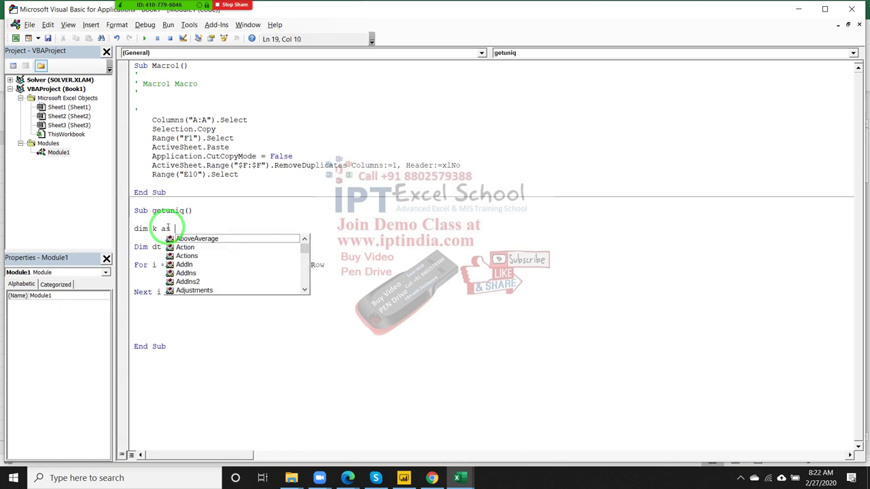
text(long)
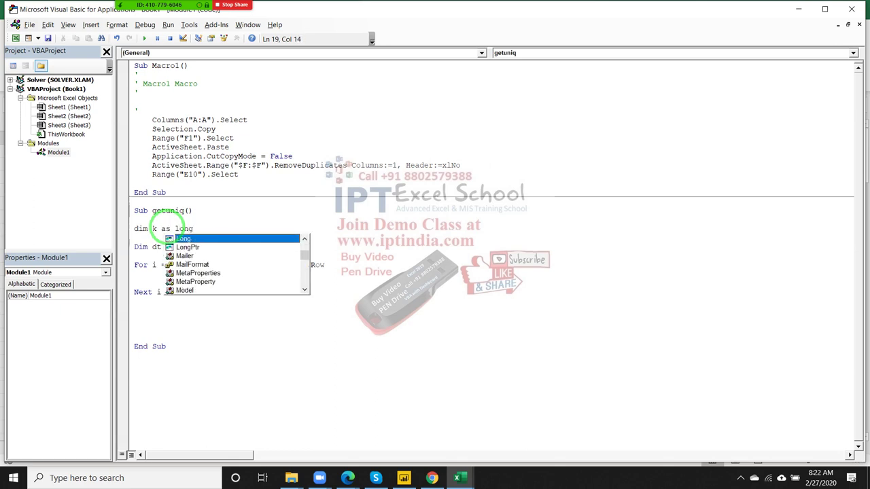
key(Return)
key(Return)
text(k = 2)
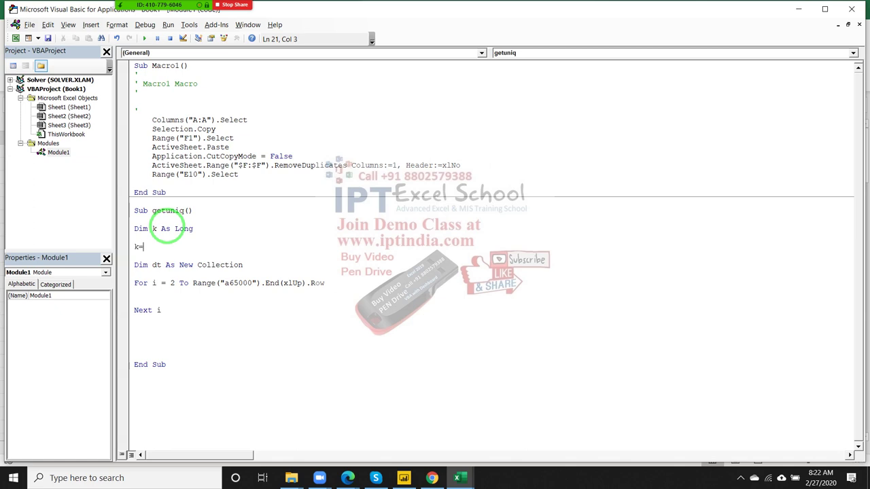
text(0)
key(Return)
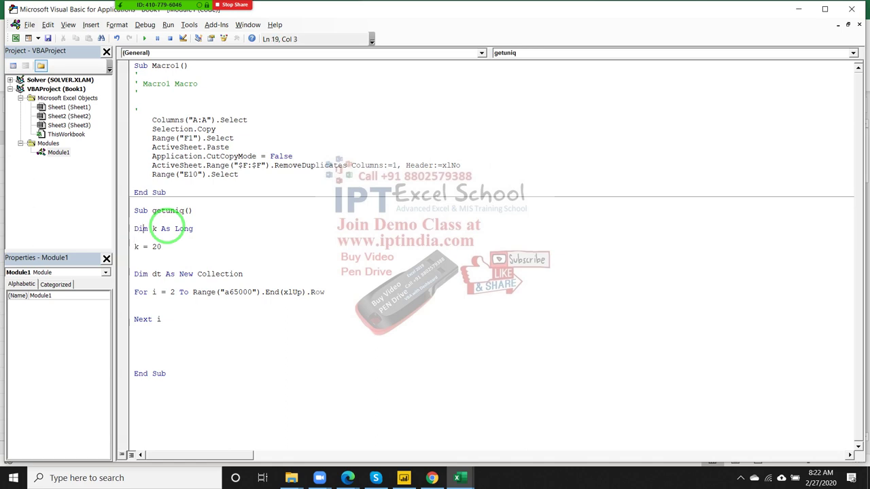
text(,)
text(9)
key(BackSpace)
text(p)
Add a p = 30 test line, then delete the k = 20 and p = 30 lines
key(Down)
key(Down)
key(Down)
text(p = 30)
key(Return)
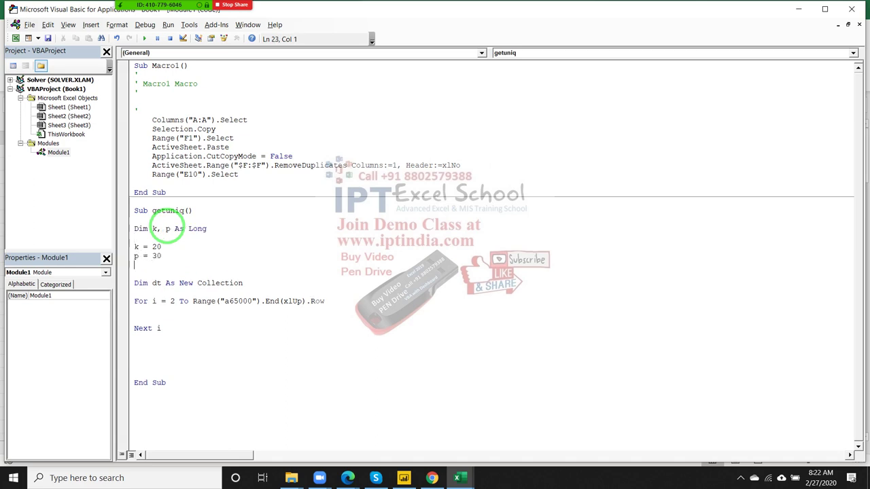
key(Up)
key(Up)
key(shift+Down)
key(shift+Down)
key(Delete)
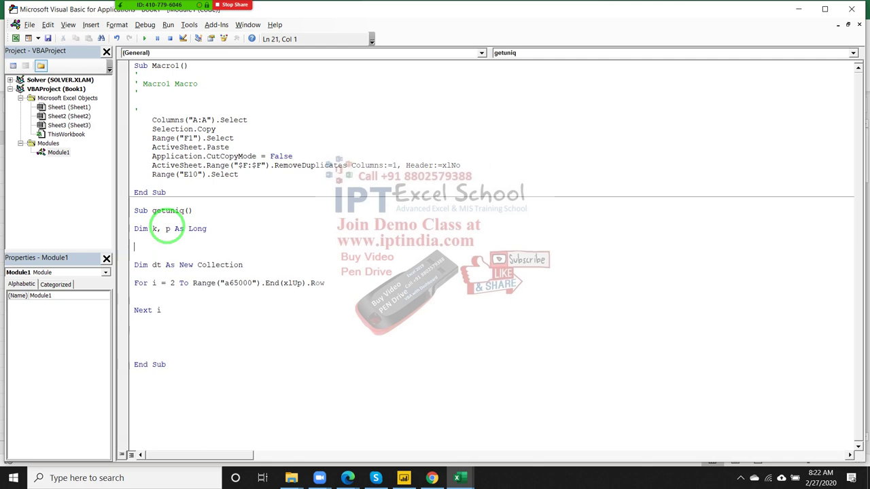
key(Up)
key(Up)
Make the declaration k(1 To 5) As Long and add k(1) = 30 and k(2) = 50
key(shift+Right)
key(shift+Right)
key(shift+Right)
text((1)
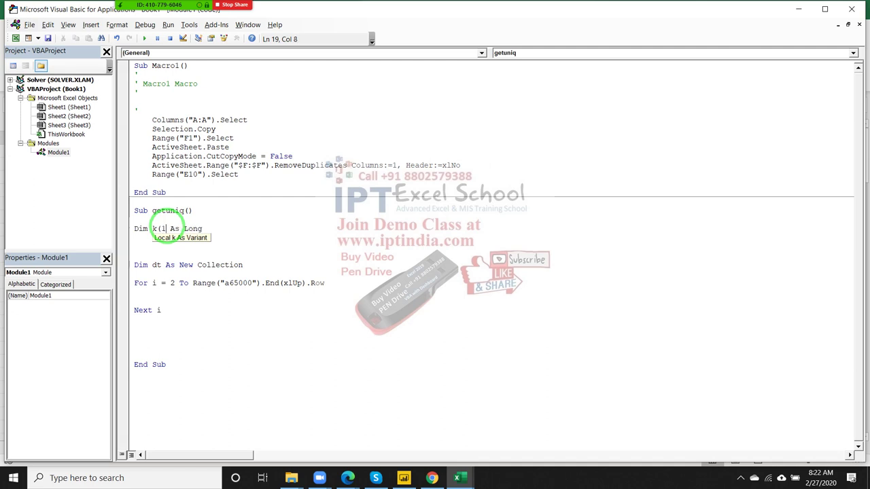
text( to 5))
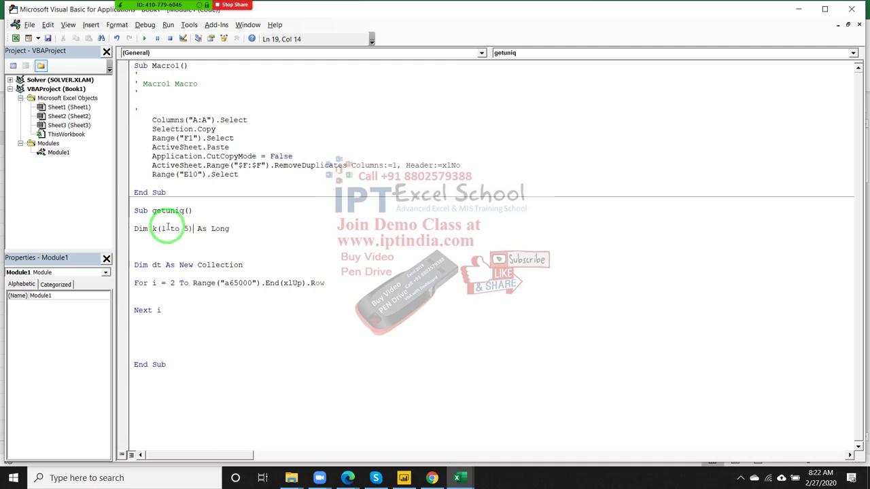
key(Down)
key(Return)
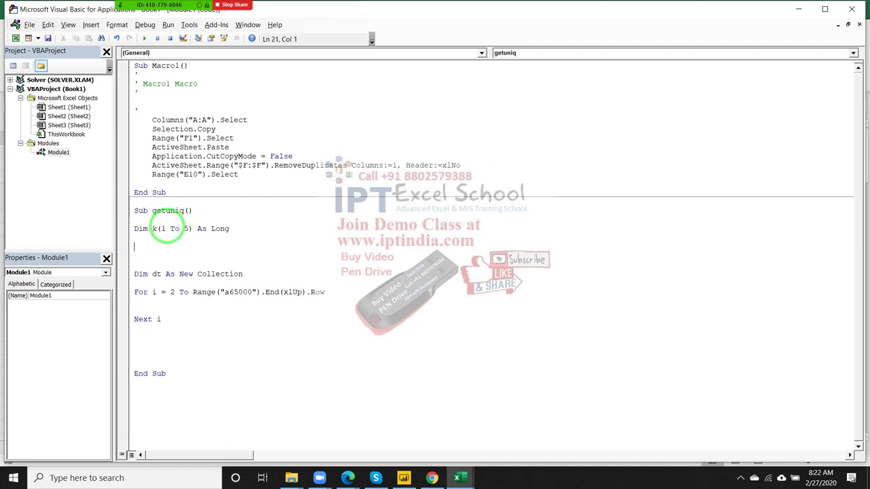
text(k)
text((1) = )
text(30)
key(Return)
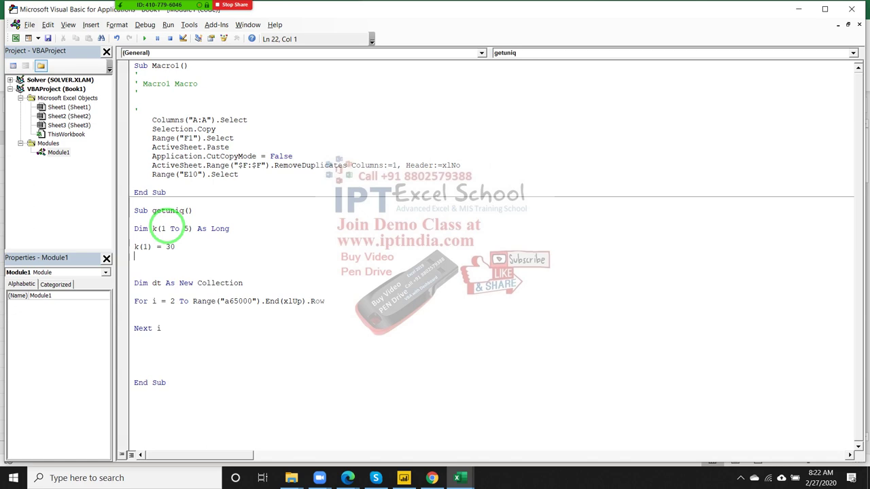
text(k()
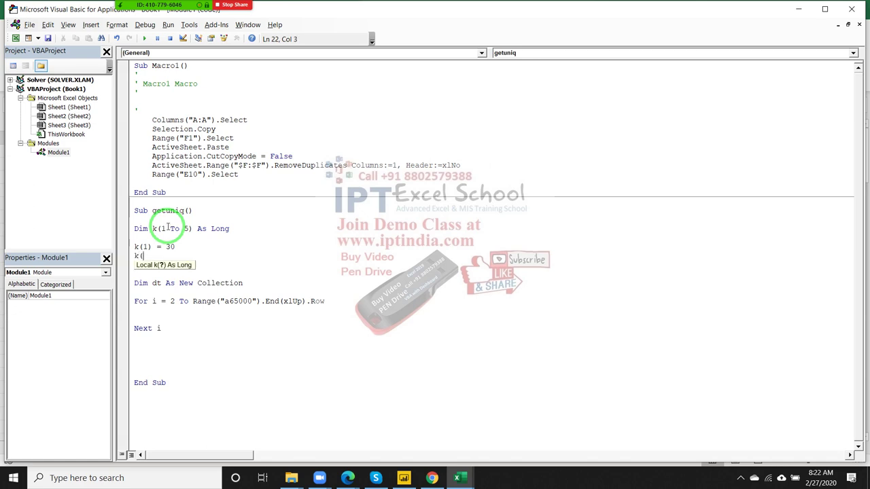
text(2) = 5)
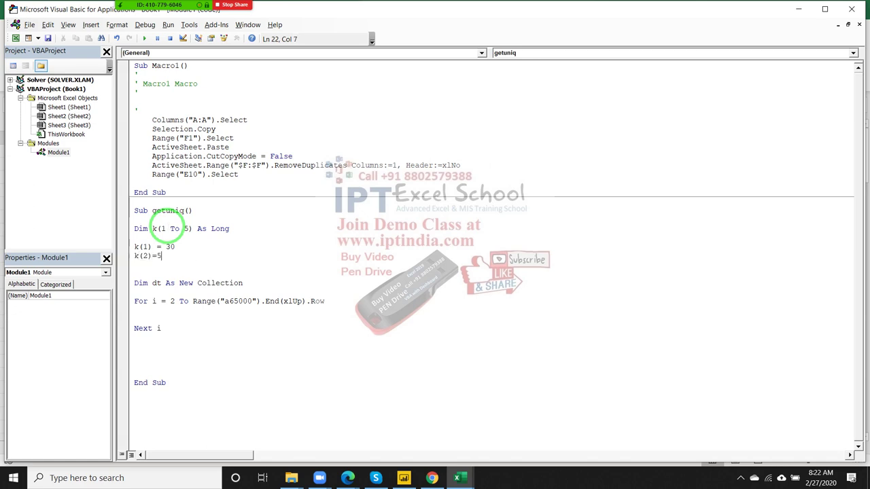
text(0)
key(Return)
Add a third line k = (3) = 60, then select the array declaration line
text(l)
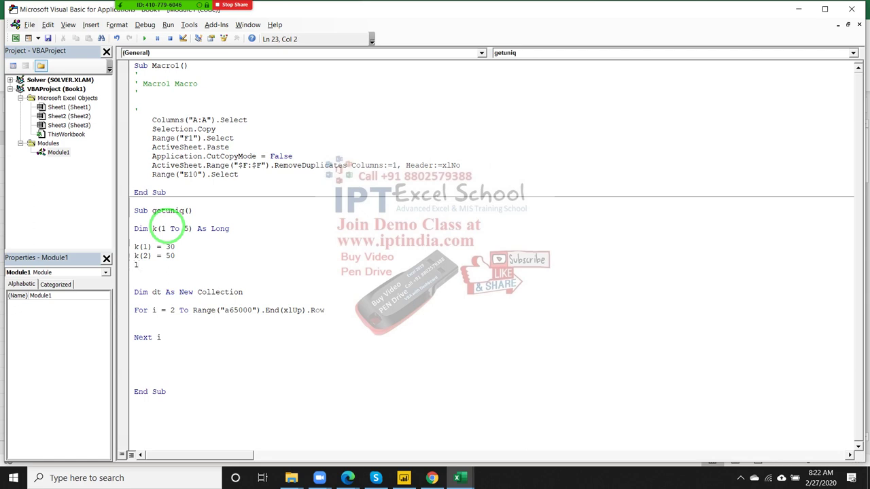
key(BackSpace)
text(k = ()
text(3) = 6)
text(0)
key(Return)
key(Up)
key(Up)
key(Up)
key(Up)
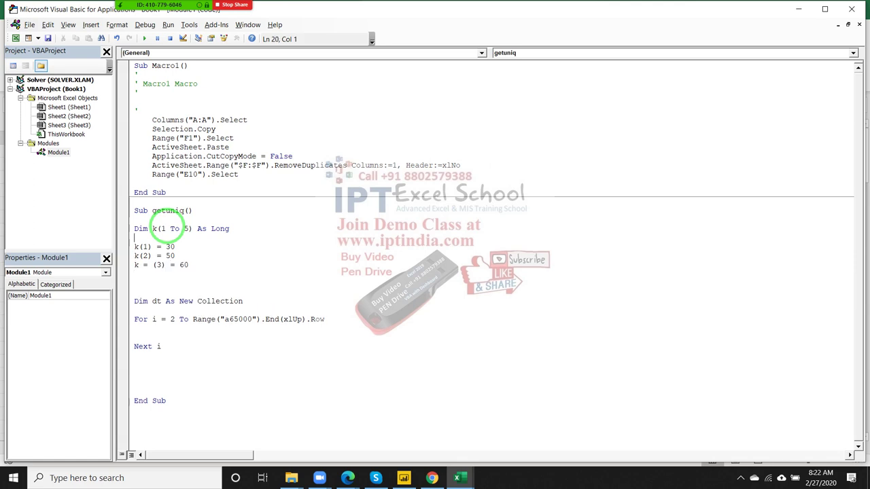
key(Up)
key(shift+Down)
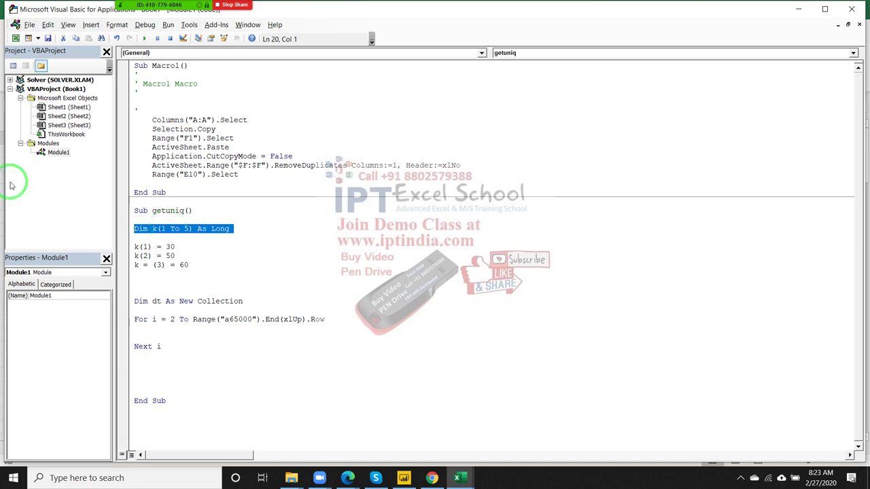
mouse_move(184, 7)
click(100, 11)
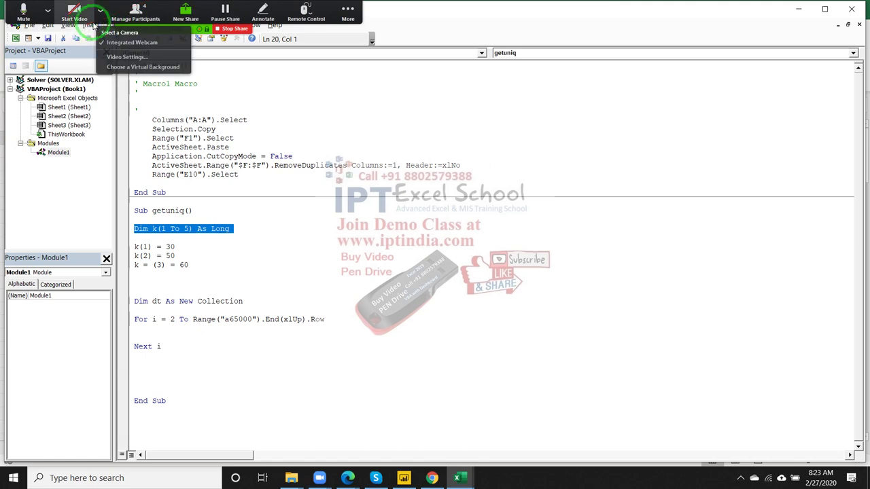
click(135, 10)
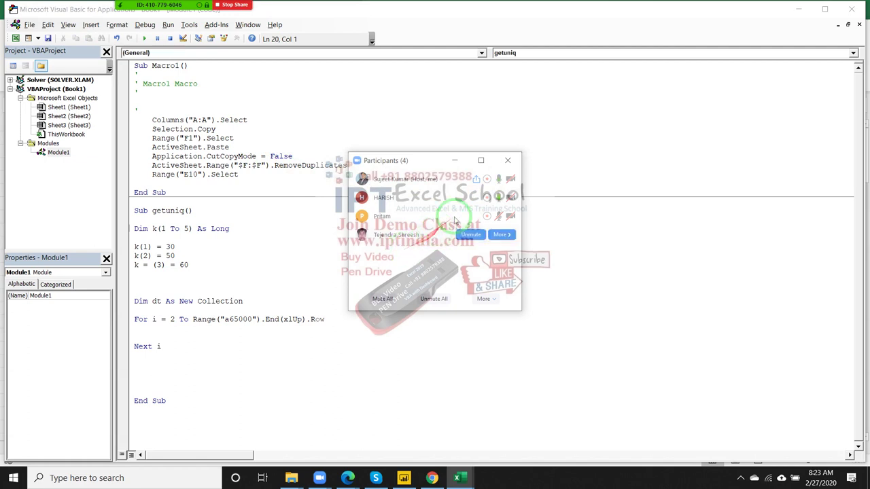
mouse_move(435, 197)
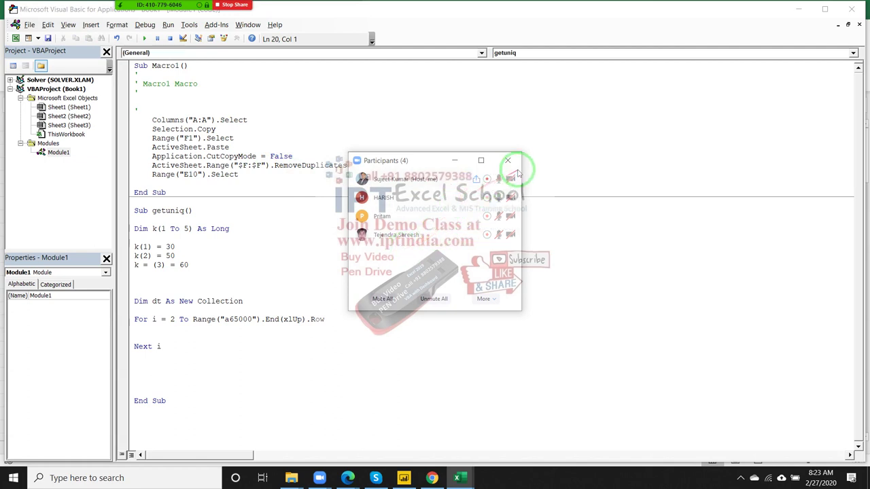
click(508, 160)
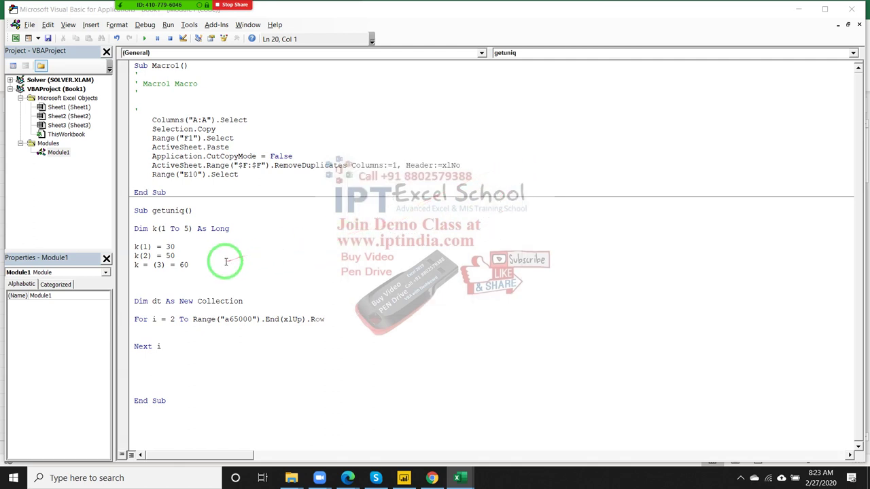
Change the k(2) assignment from 50 to 30
drag(204, 265, 199, 258)
click(199, 258)
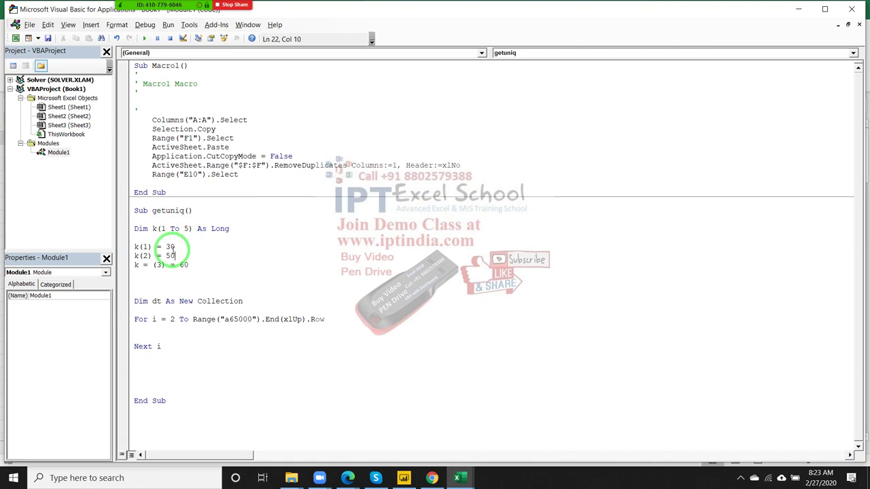
key(BackSpace)
key(BackSpace)
text(30)
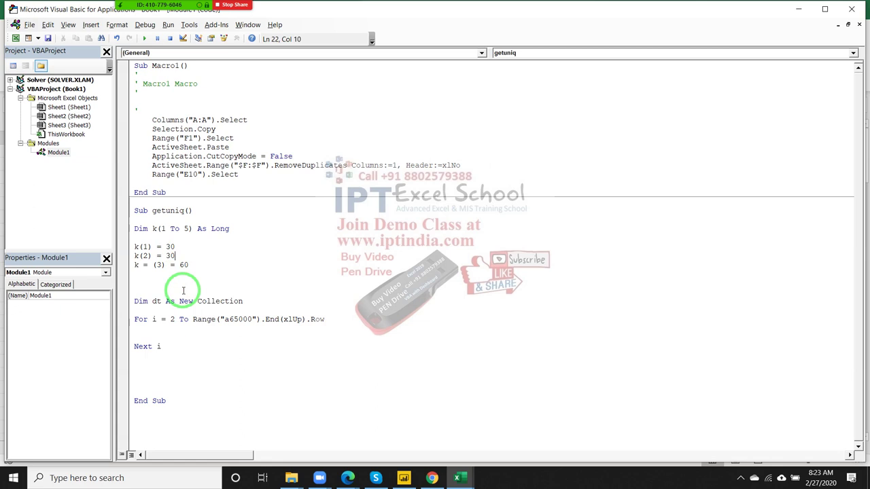
Remove the extra equals sign so the third line reads k(3) = 60
click(147, 270)
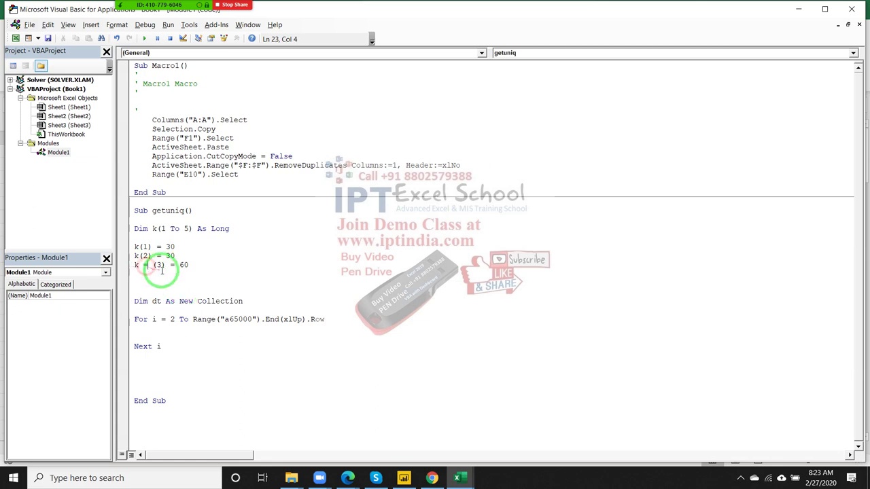
key(BackSpace)
key(Delete)
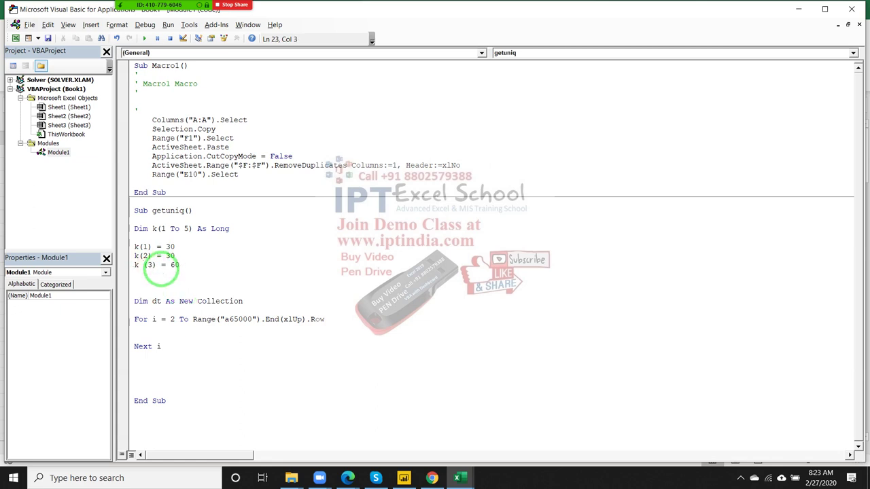
key(BackSpace)
key(Down)
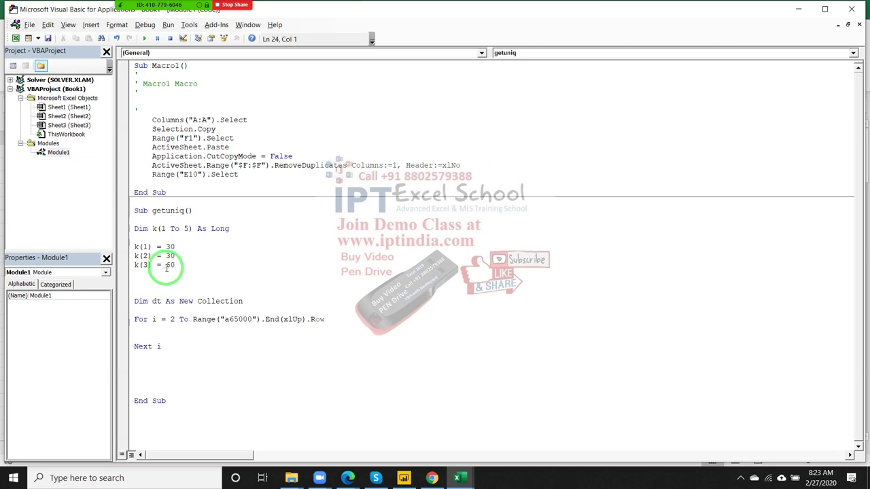
click(156, 285)
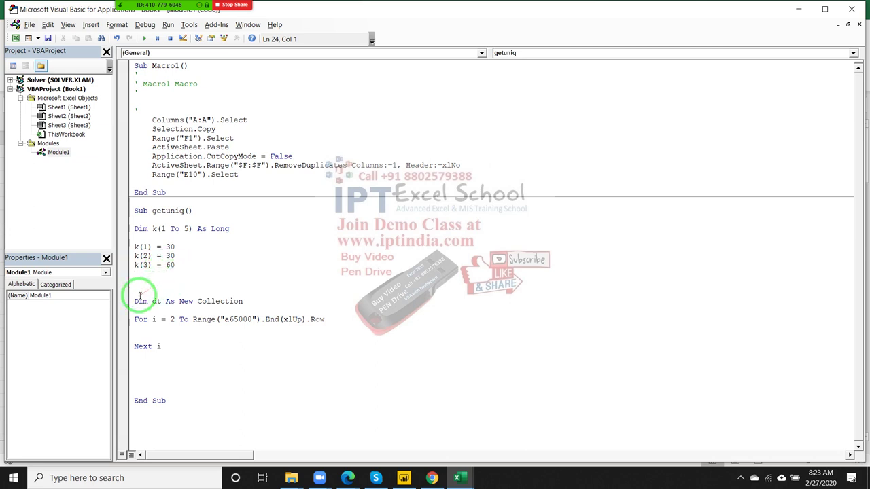
Highlight the k(1 To 5) declaration and its assignments while explaining them
mouse_move(179, 265)
mouse_down()
mouse_move(119, 207)
mouse_move(121, 230)
mouse_up()
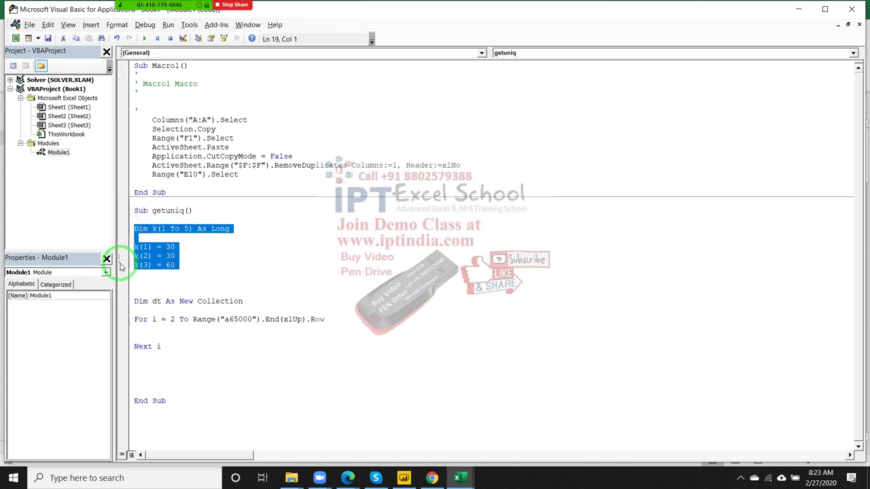
click(193, 265)
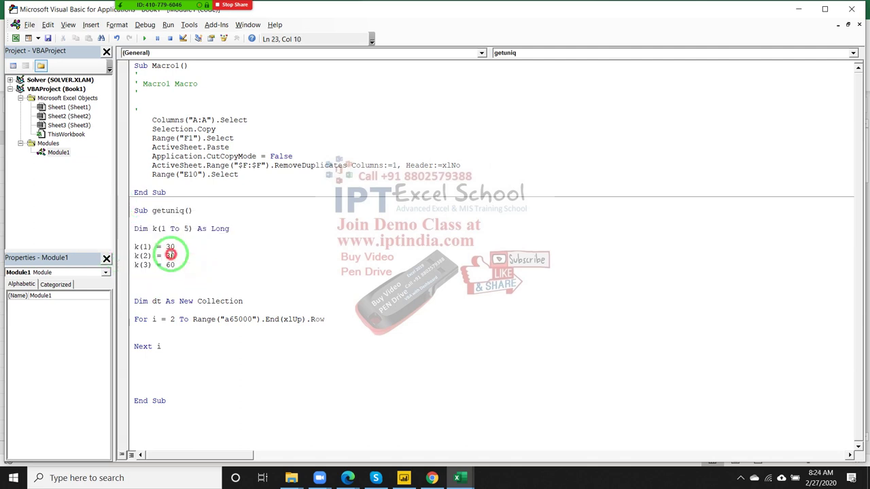
mouse_move(171, 255)
mouse_down()
mouse_move(136, 247)
mouse_move(141, 255)
mouse_up()
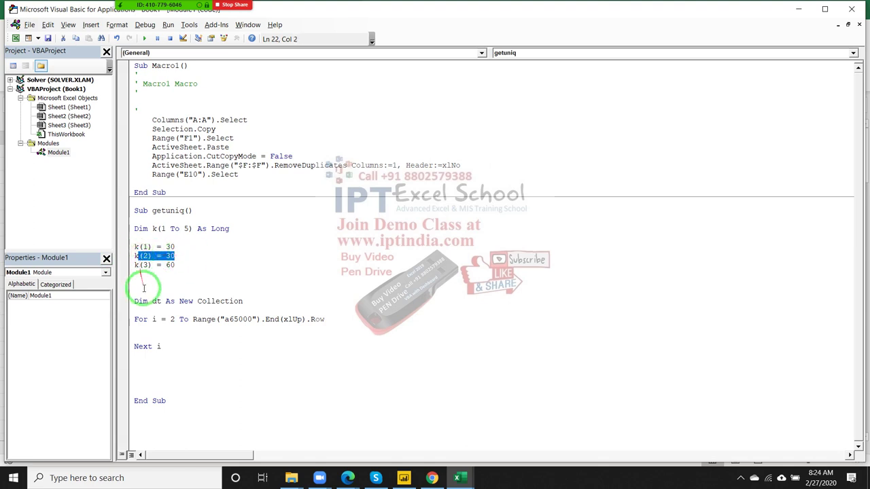
double_click(170, 301)
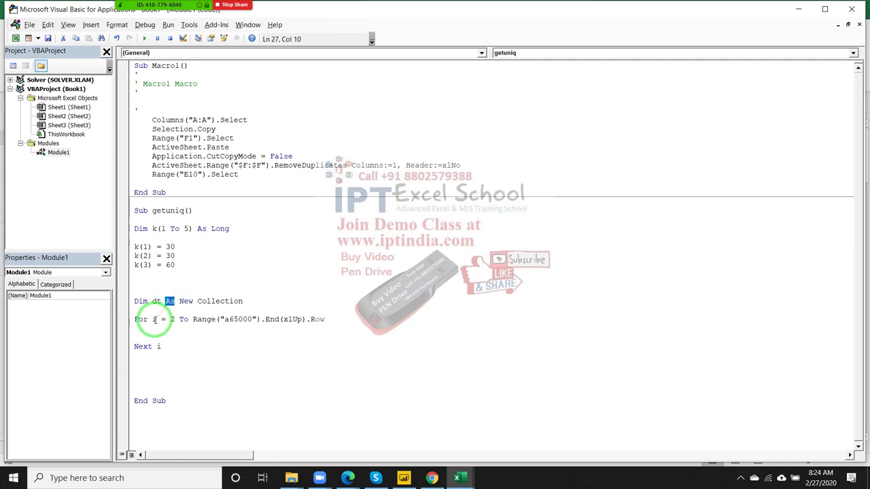
Inside the For loop, add the line dt.Add Range("A" & i).Value, CStr(Range("a" & i).Value)
click(148, 330)
key(Return)
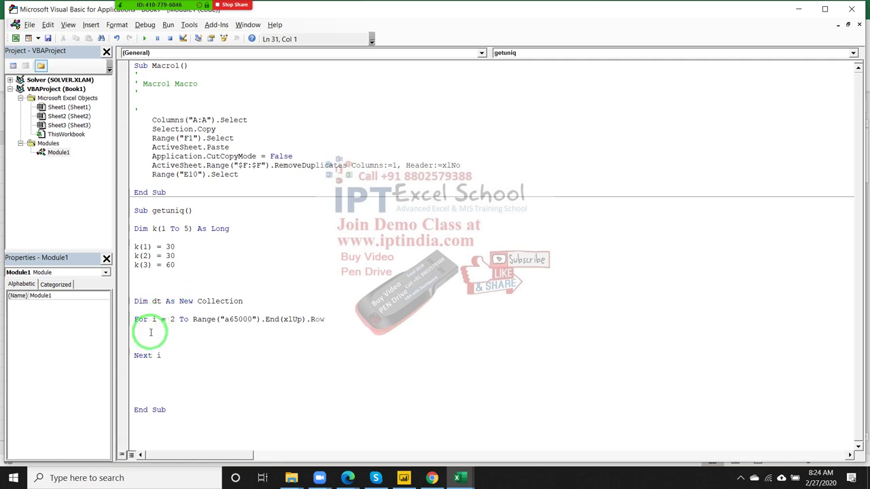
text(dt)
text(.ad)
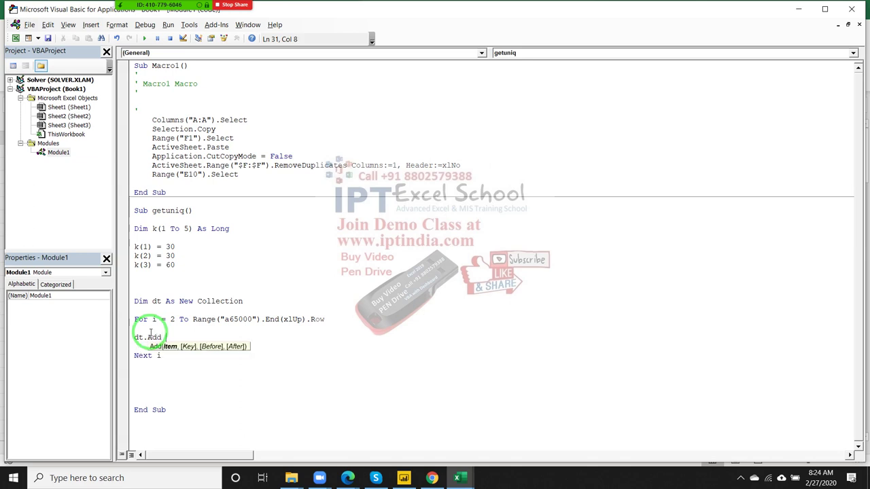
text( ra)
text(nge(")
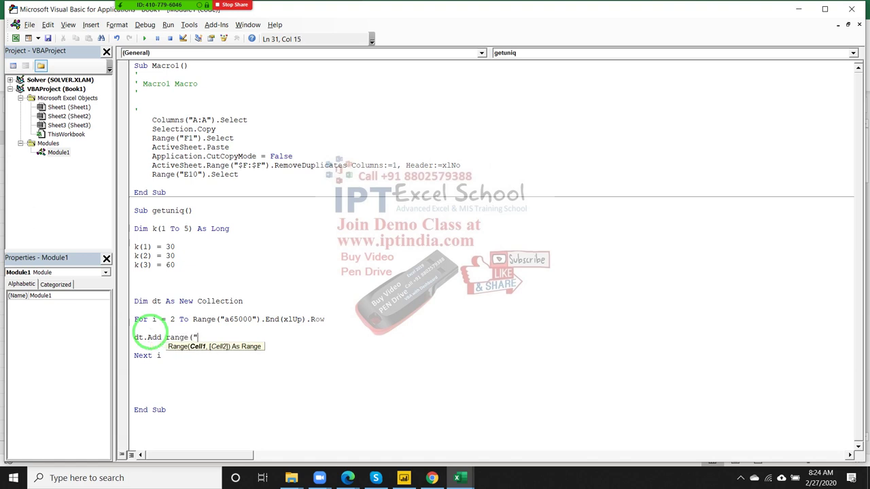
text(A1)
key(BackSpace)
text(" )
text(& )
text(i).)
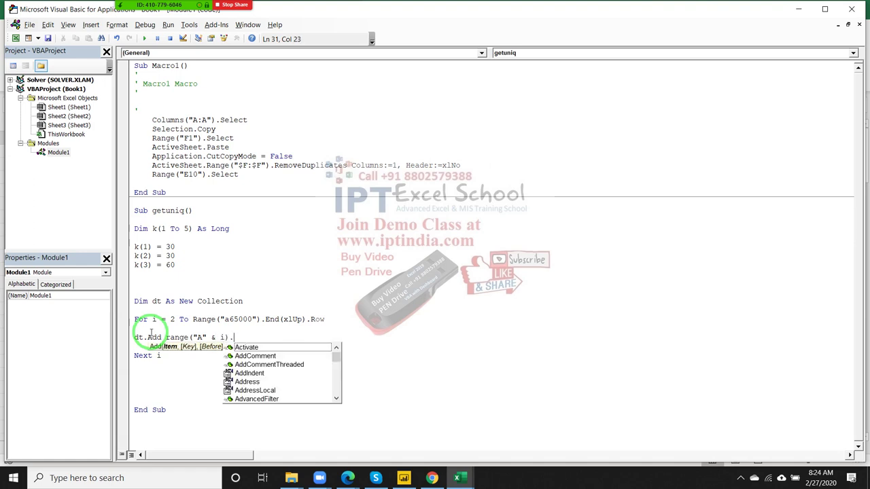
text(value)
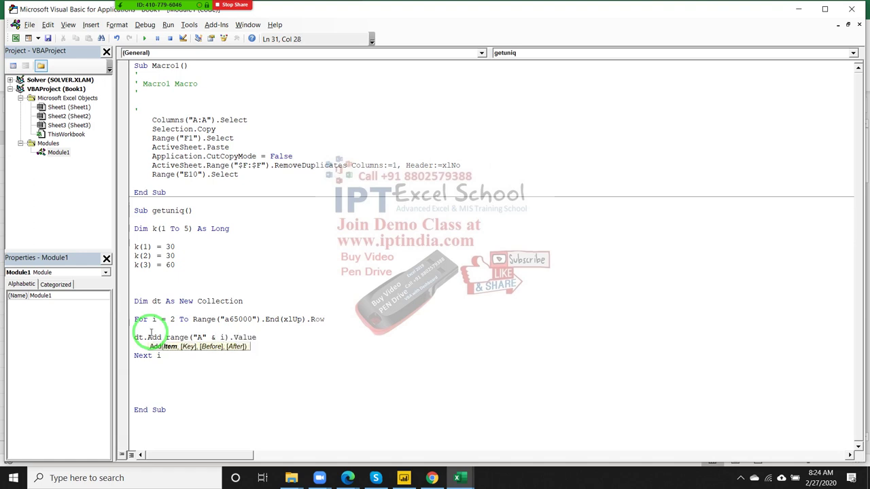
text(,)
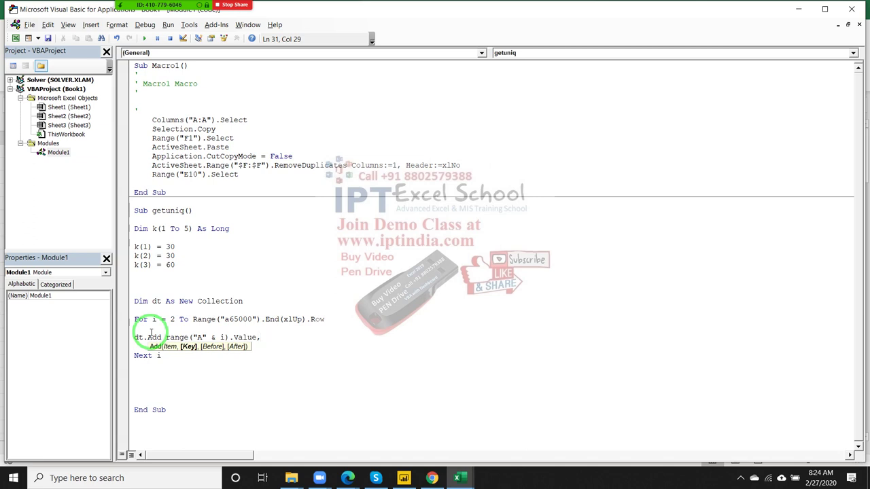
text(cstr)
text(()
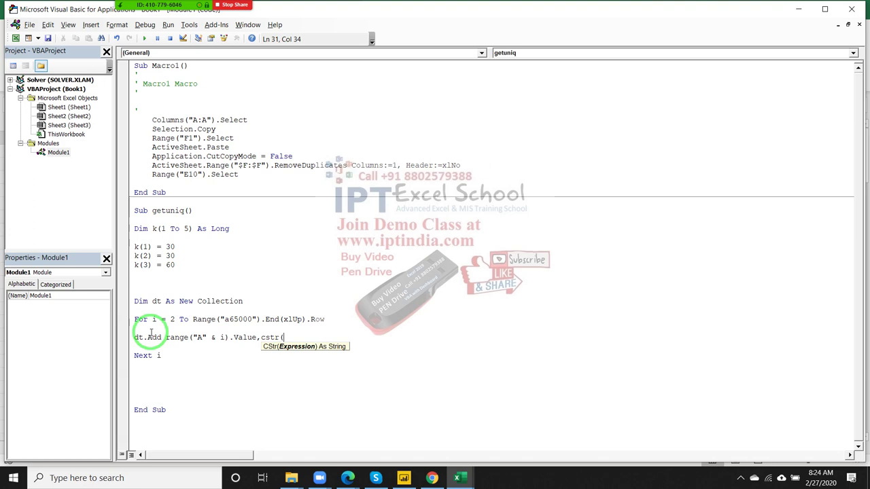
text(range)
text(()
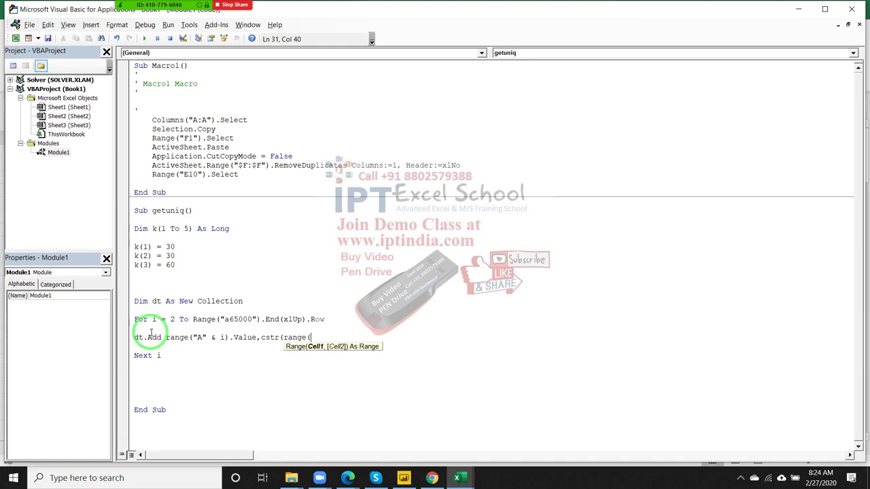
text("a" )
text(& i))
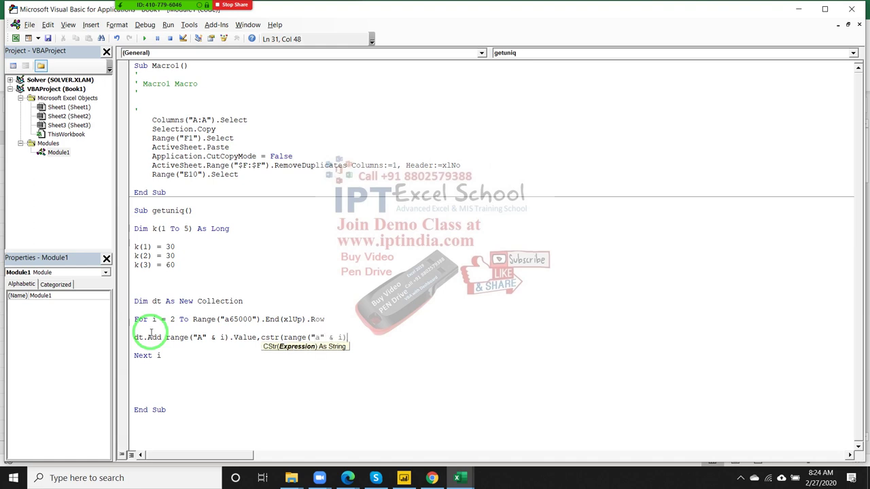
text(.valu)
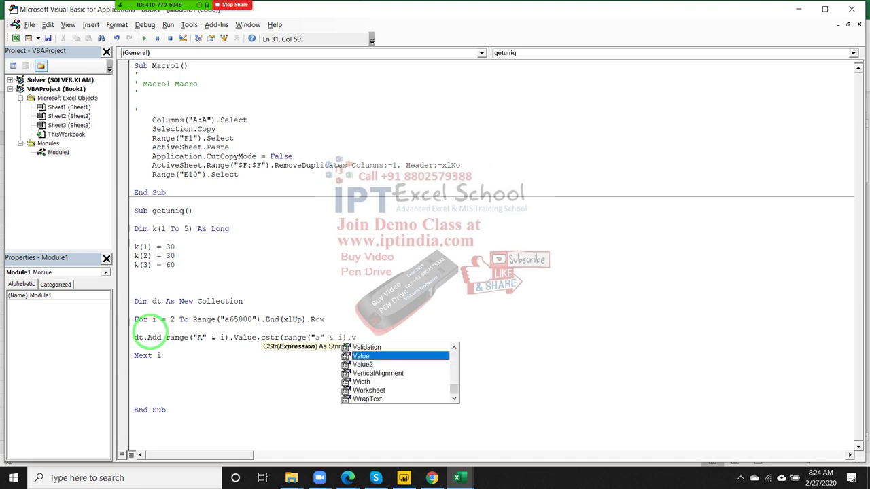
key(Tab)
text())
key(Return)
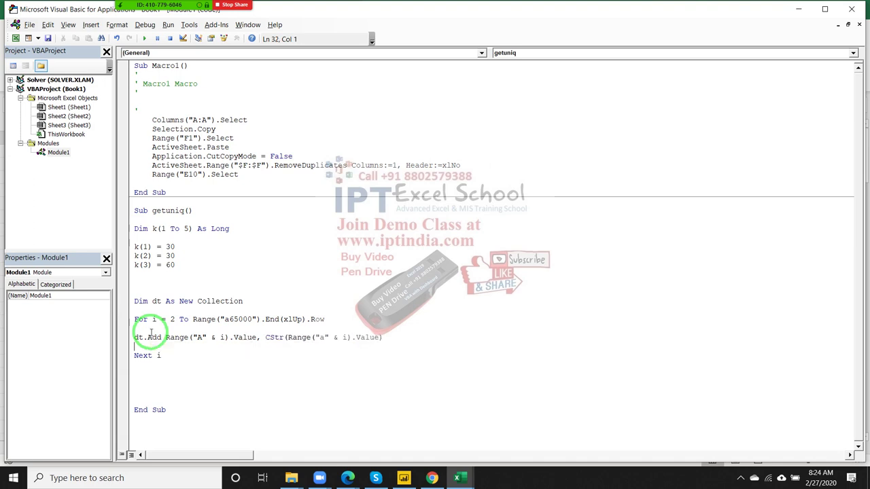
click(252, 396)
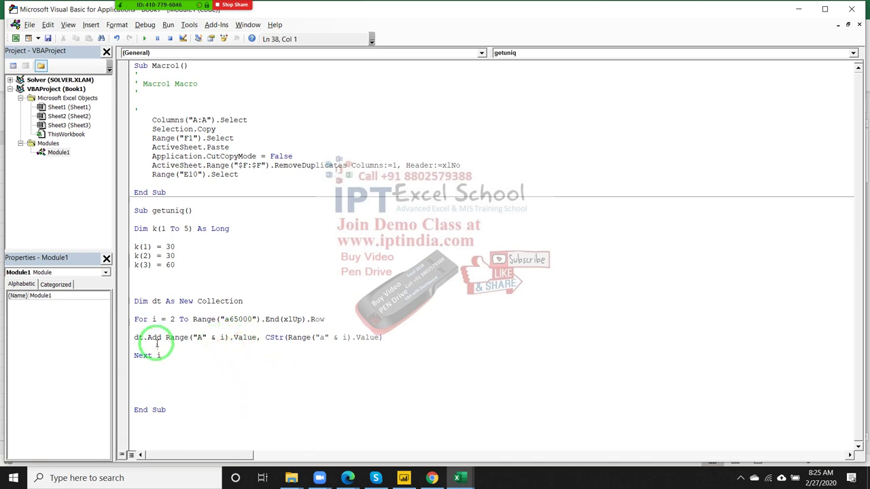
click(157, 338)
drag(170, 338, 248, 338)
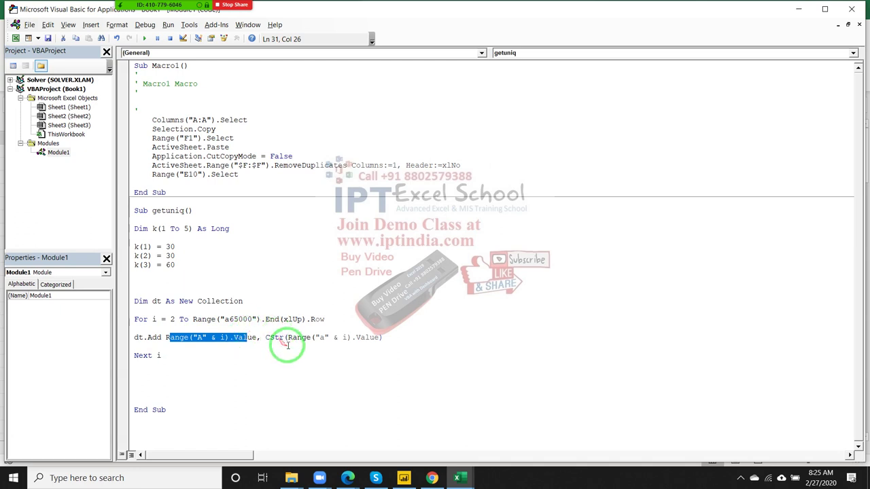
drag(289, 338, 383, 338)
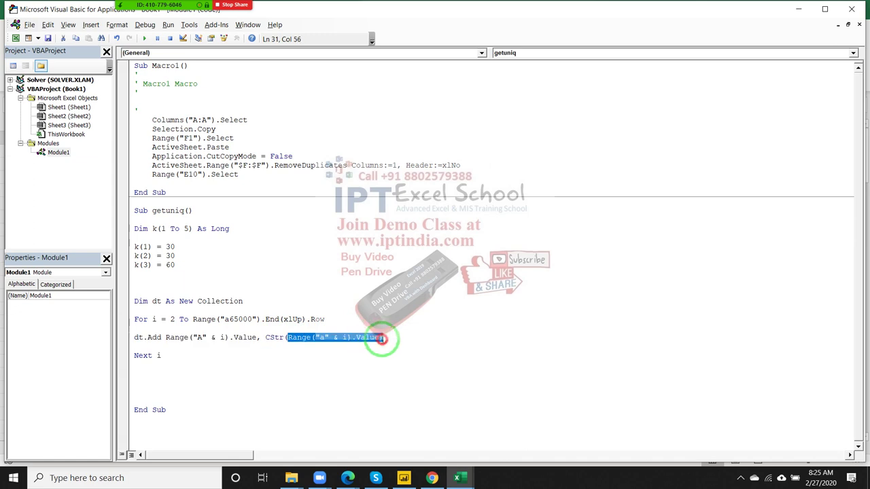
drag(383, 338, 381, 338)
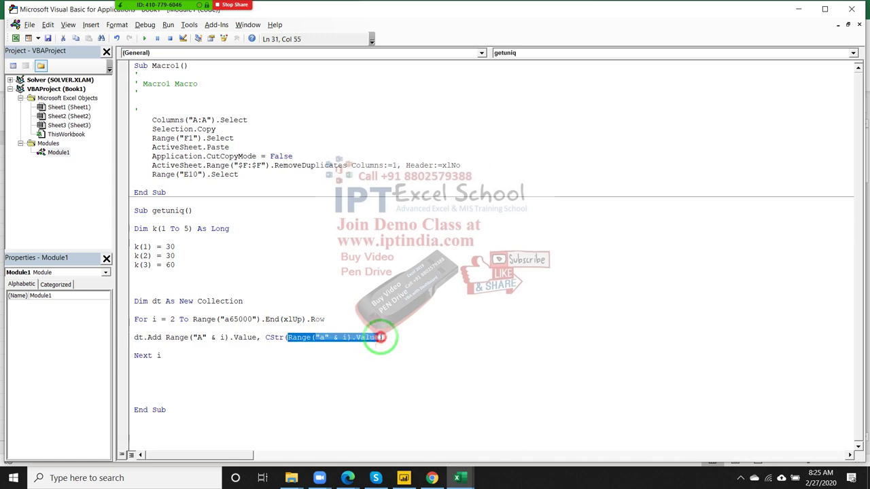
click(327, 383)
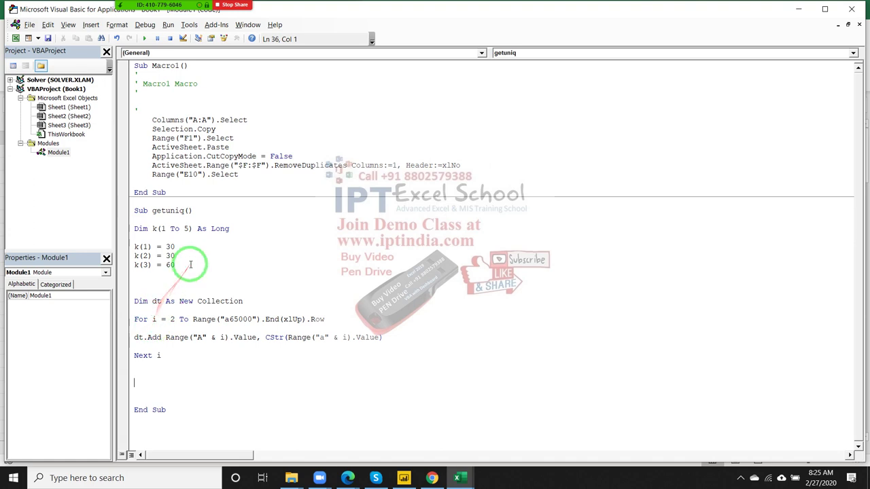
Delete the Dim k and k(1)–k(3) lines and add On Error Resume Next above Dim dt
mouse_move(178, 265)
mouse_down()
mouse_move(135, 246)
mouse_move(134, 228)
mouse_up()
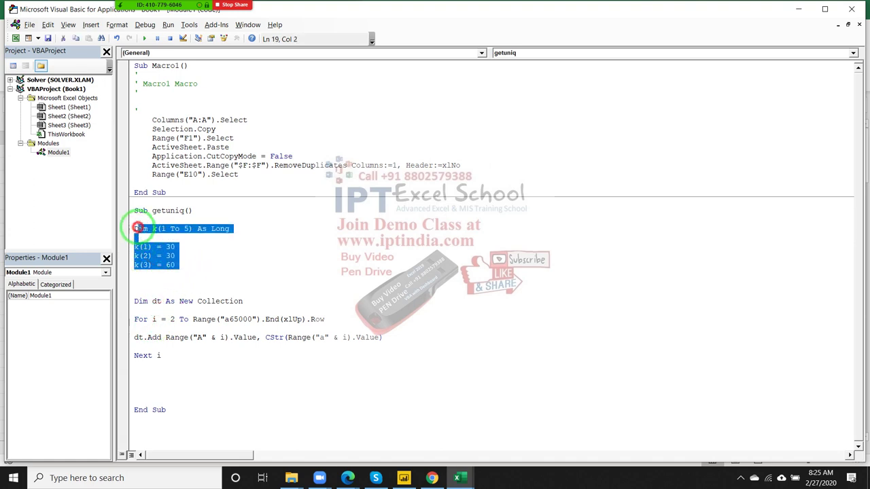
key(Delete)
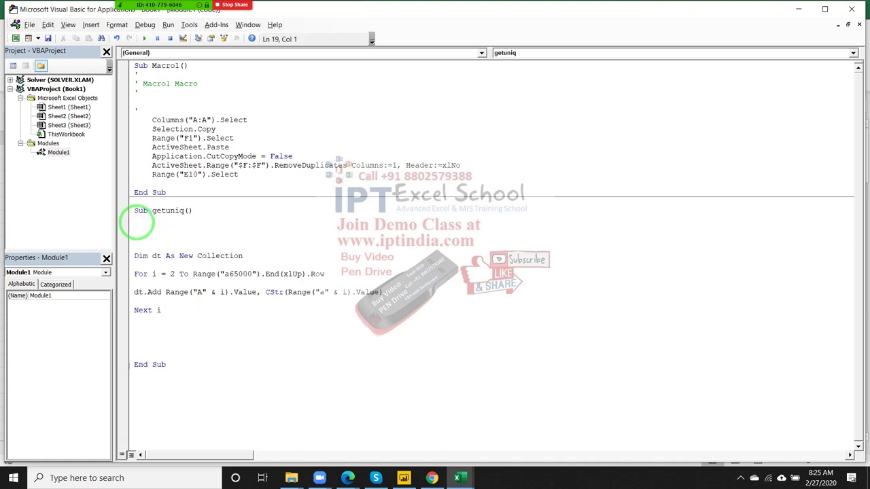
key(Down)
key(Down)
text(on)
text(rror)
text( resum)
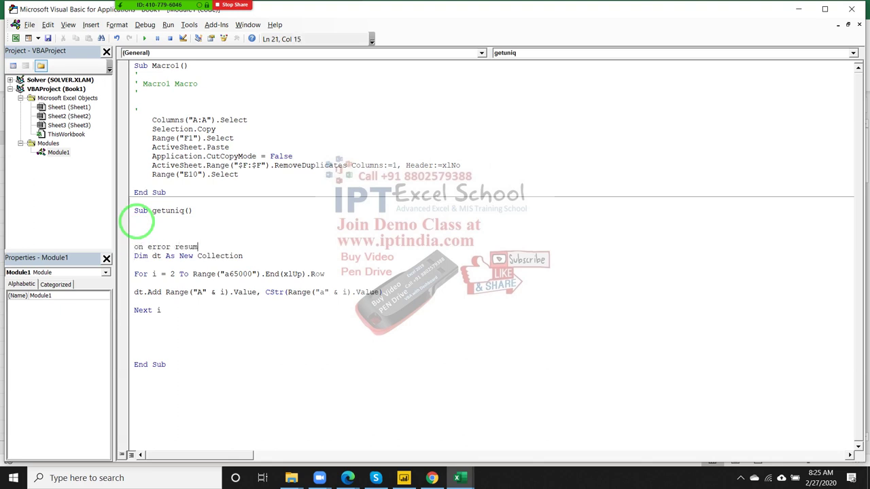
text(Next)
key(Down)
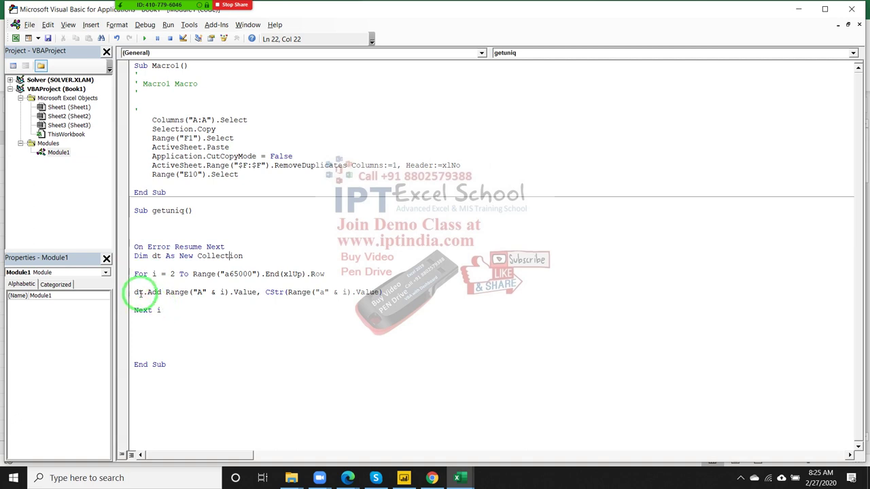
double_click(139, 292)
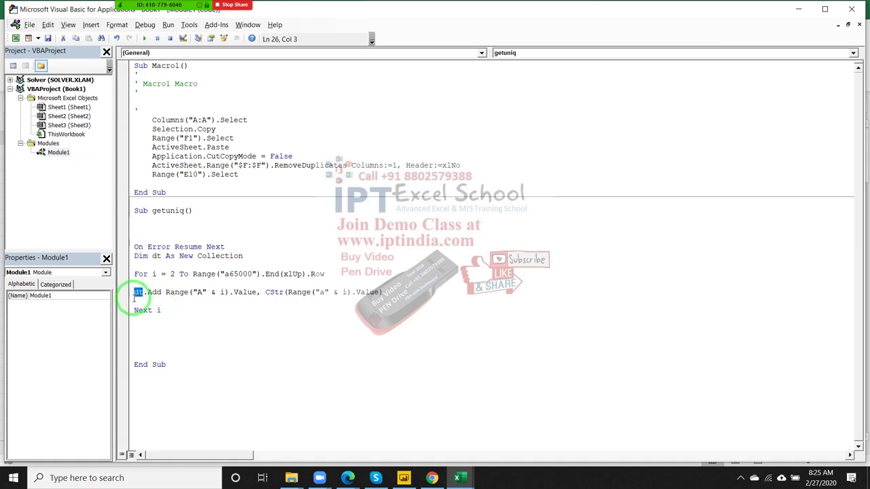
click(149, 328)
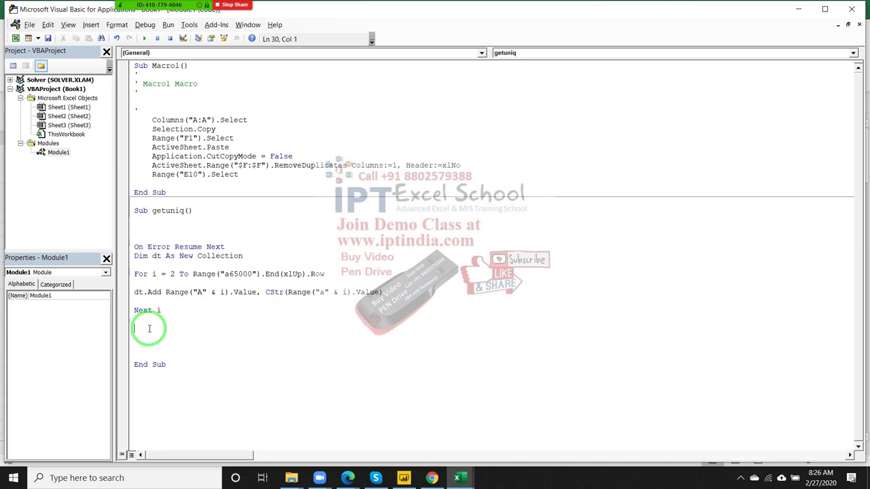
Below Next i, write an empty For Each Item In dt … Next Item loop on proper lines
text(fo)
text(ch )
text(it)
text(em In )
text(dt)
key(Down)
key(Down)
text(nex)
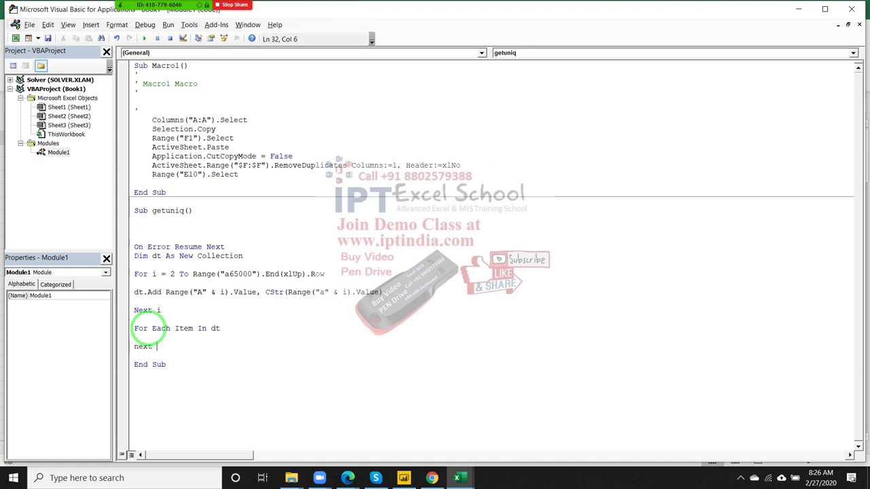
text(tem)
key(Up)
key(Up)
key(Return)
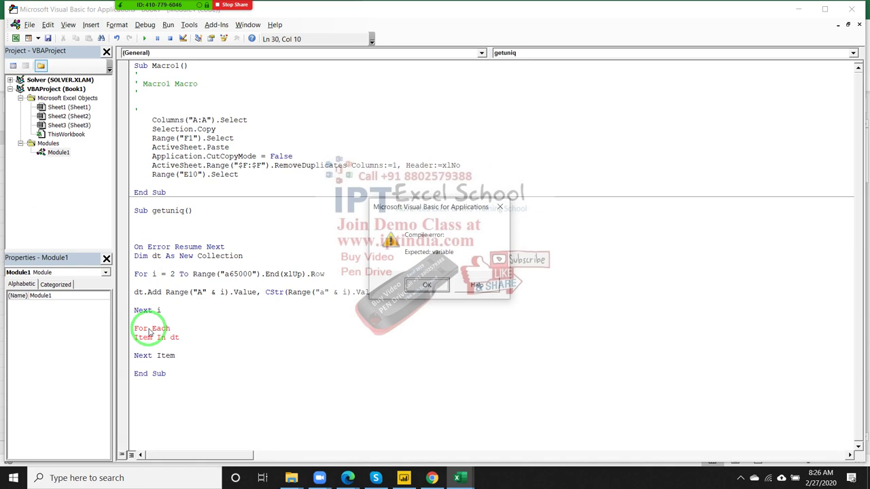
key(Delete)
key(Down)
key(Return)
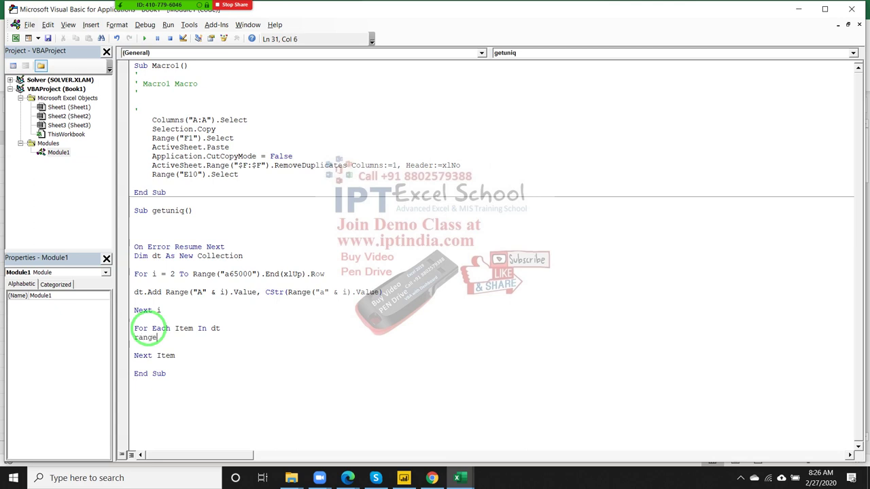
Inside the For Each loop, write Range("A65000").End(xlUp).Offset(1, 0).Value = Item
text(("A)
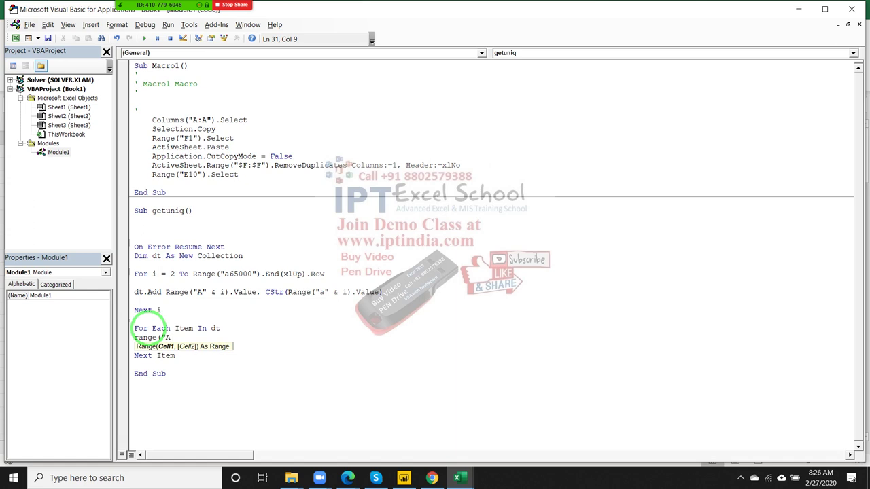
text(65000")
text().Valu)
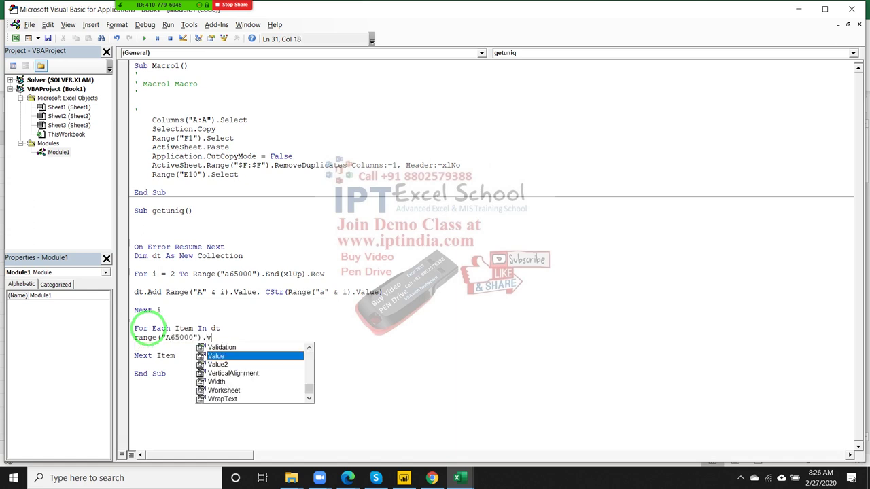
text(e)
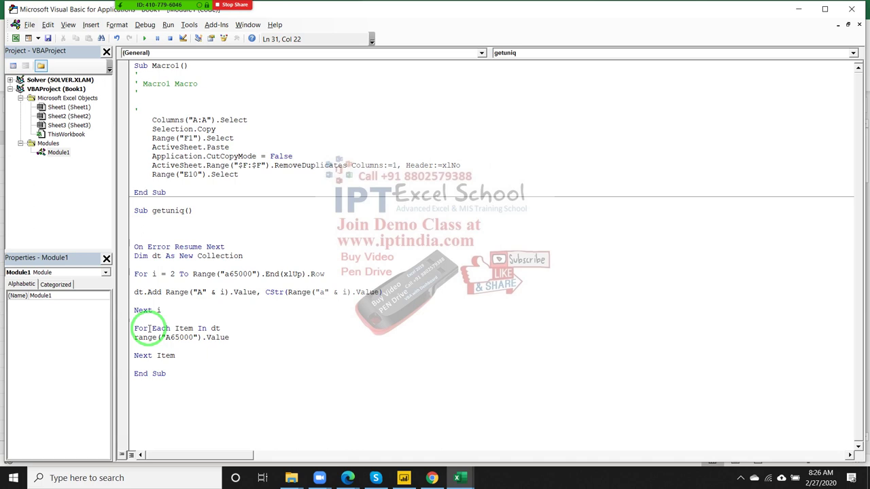
key(BackSpace)
key(BackSpace)
key(BackSpace)
text(.)
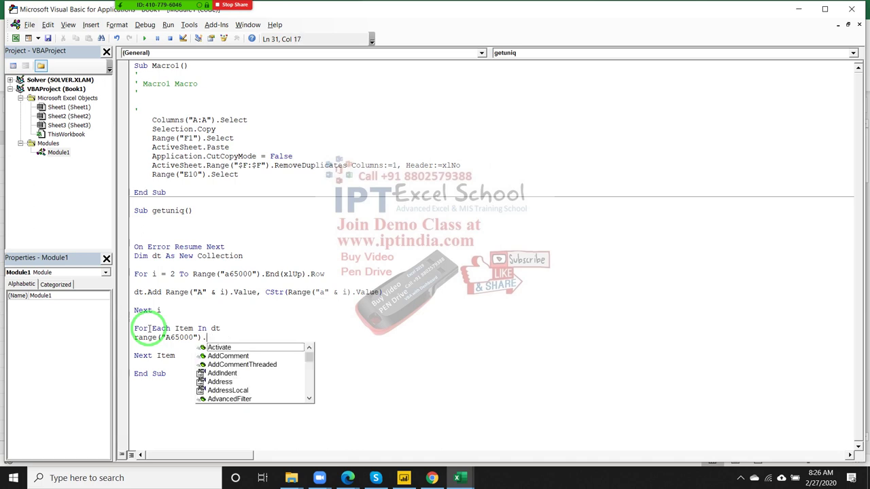
text(En)
key(Tab)
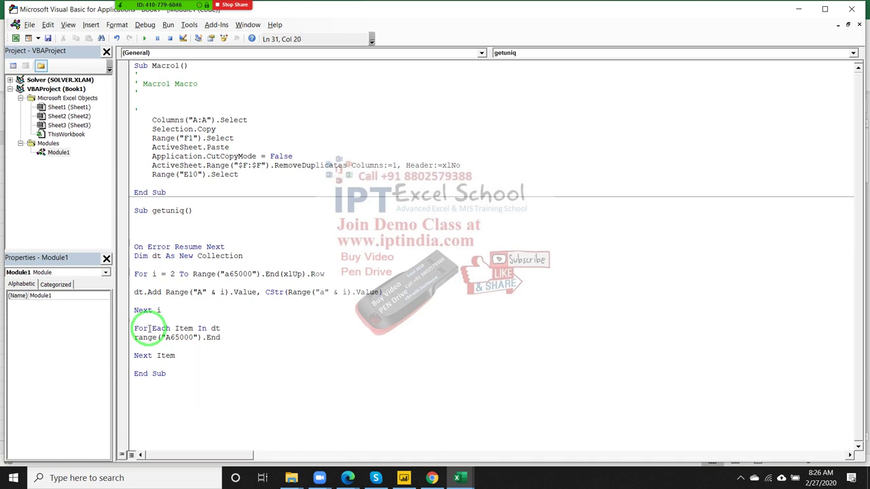
text(()
key(Down)
key(Down)
key(Down)
key(Tab)
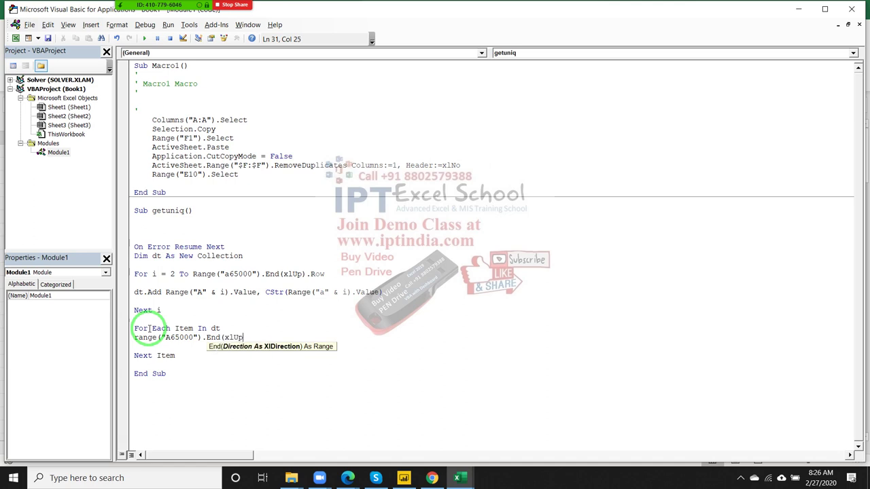
text().Of)
key(Tab)
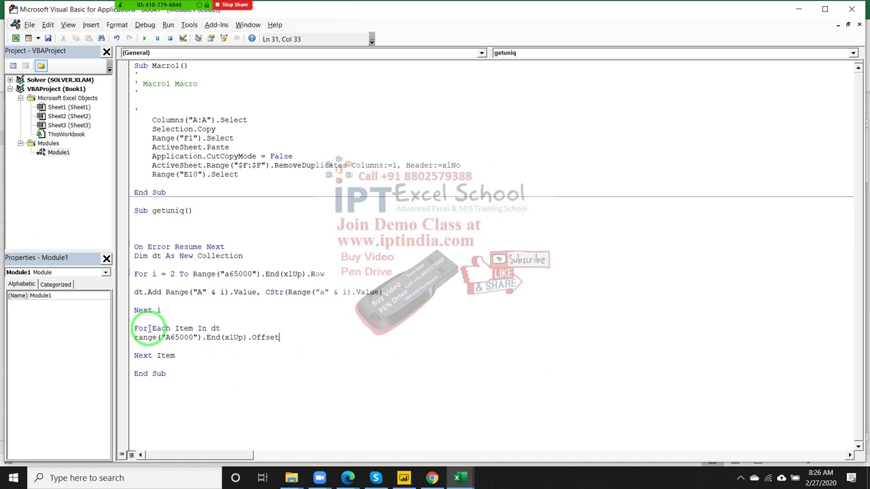
text((1)
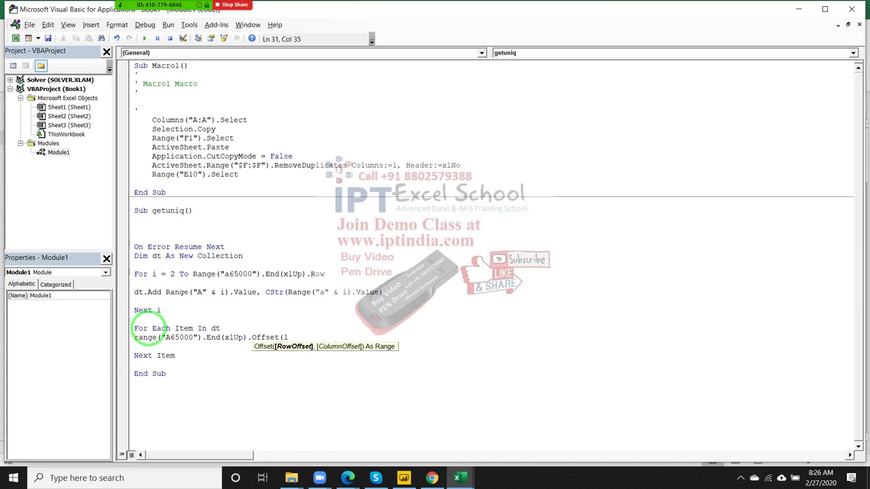
text(,0).)
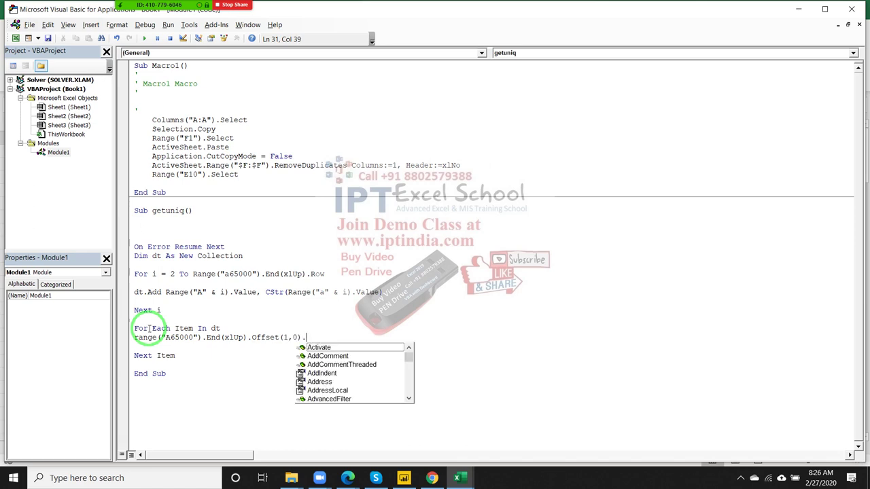
text(v)
key(Tab)
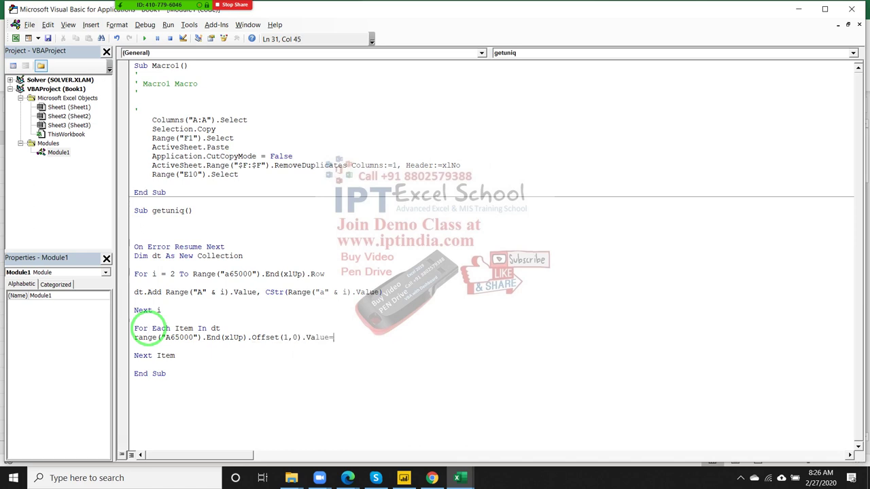
text(Item)
key(Return)
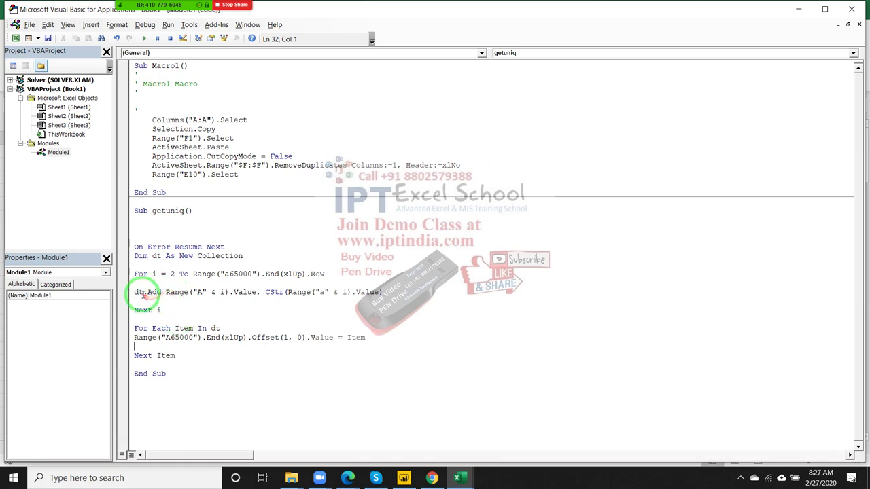
Run getuniq with Run Sub, glance at Sheet1 in Excel, then return to the code
drag(135, 293, 141, 295)
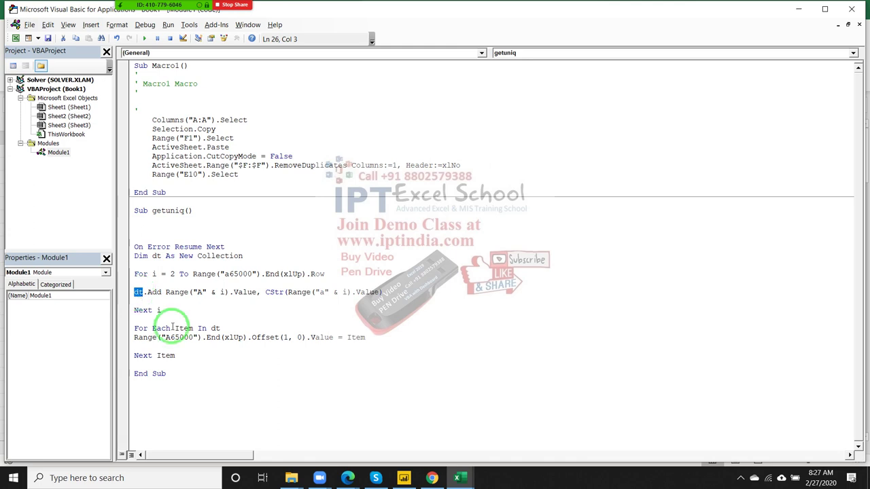
click(204, 356)
click(193, 328)
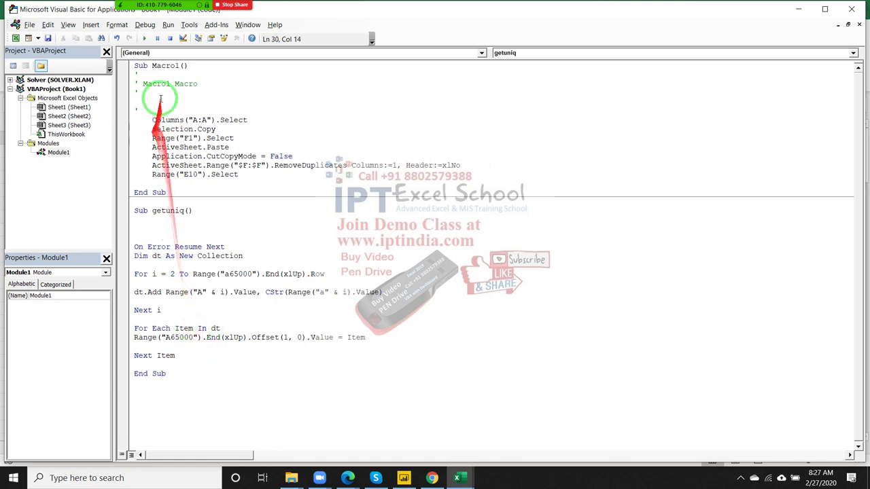
click(143, 38)
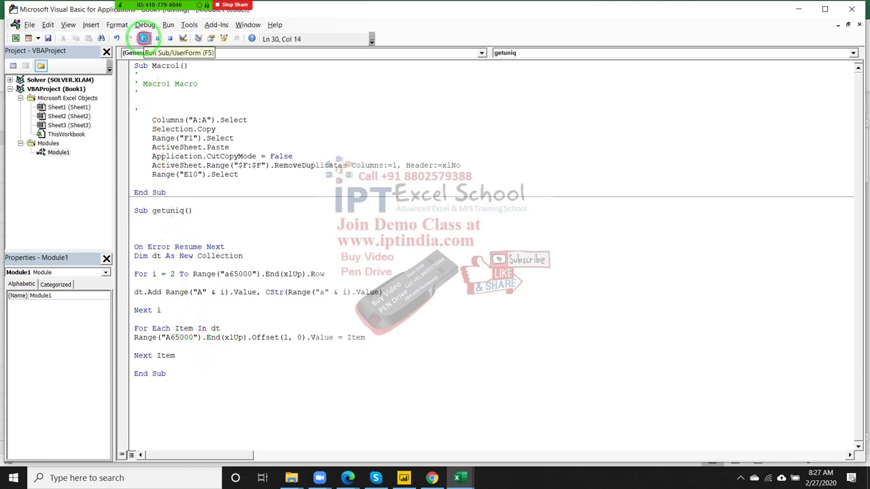
click(194, 320)
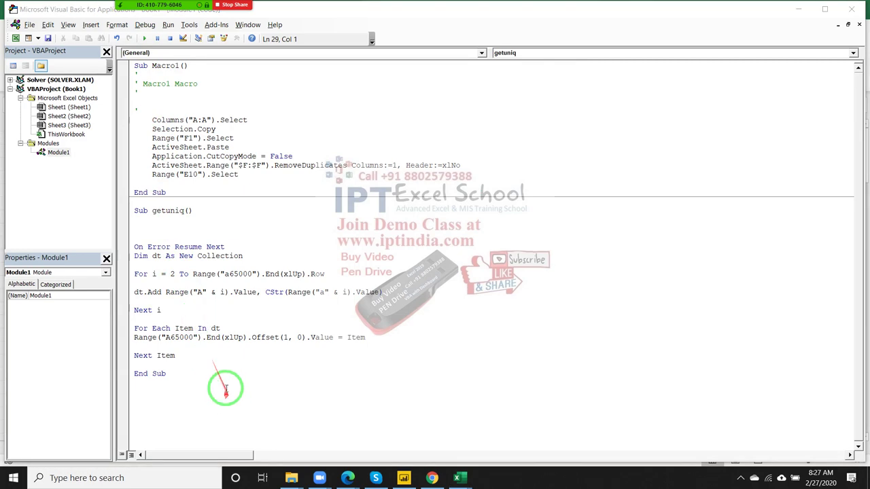
key(alt+Tab)
key(alt+Tab)
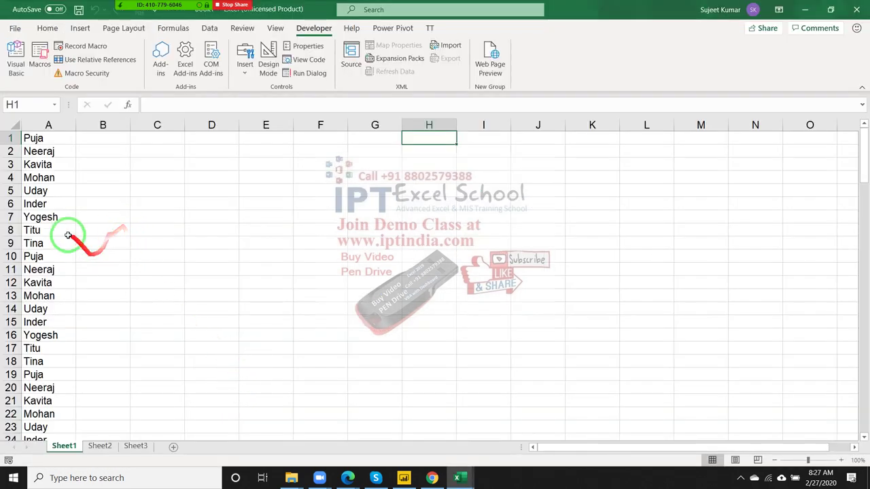
key(alt+Tab)
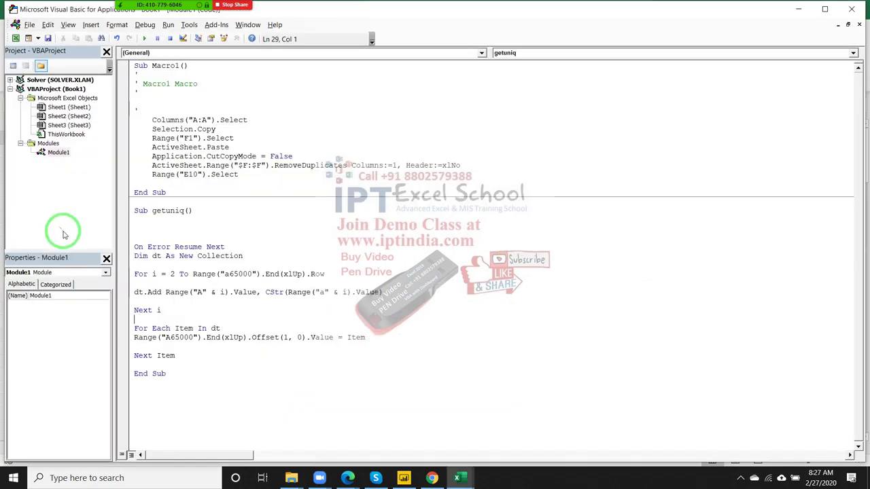
Change the output range from A65000 to c65000 and run getuniq
click(170, 337)
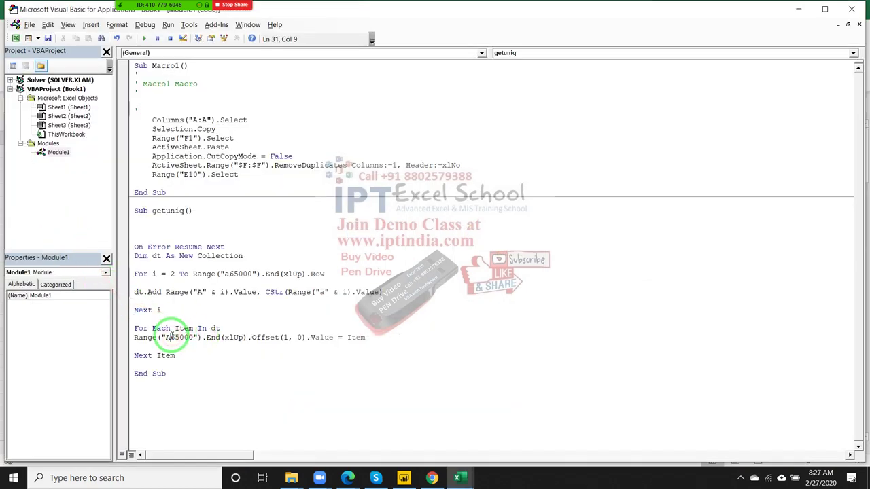
key(BackSpace)
text(c)
click(221, 354)
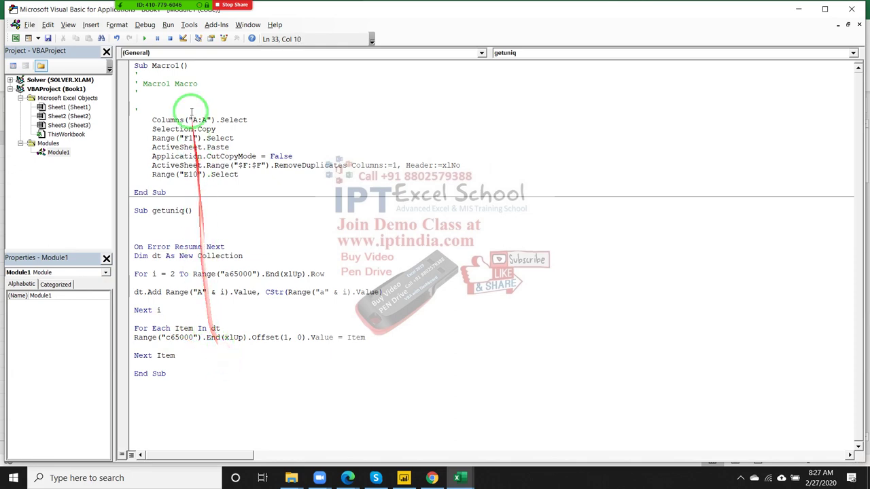
click(145, 38)
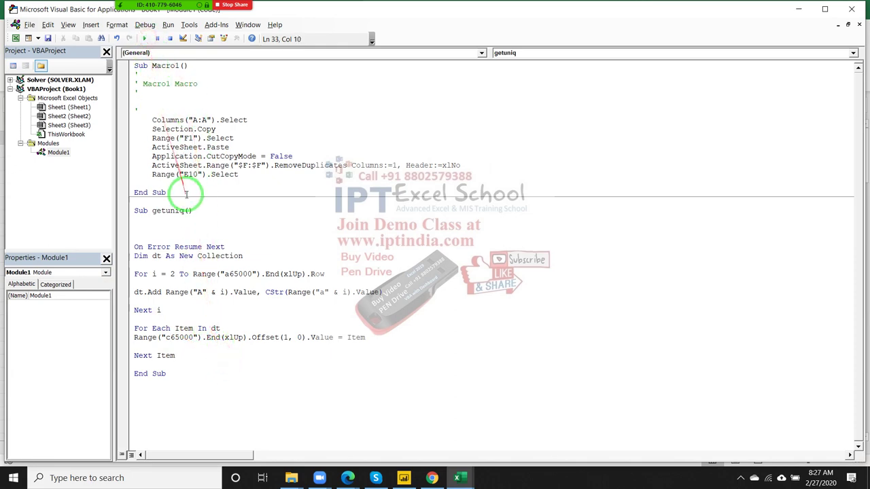
Check the nine unique names in column C, then review the whole getuniq procedure
key(alt+F11)
drag(163, 151, 151, 253)
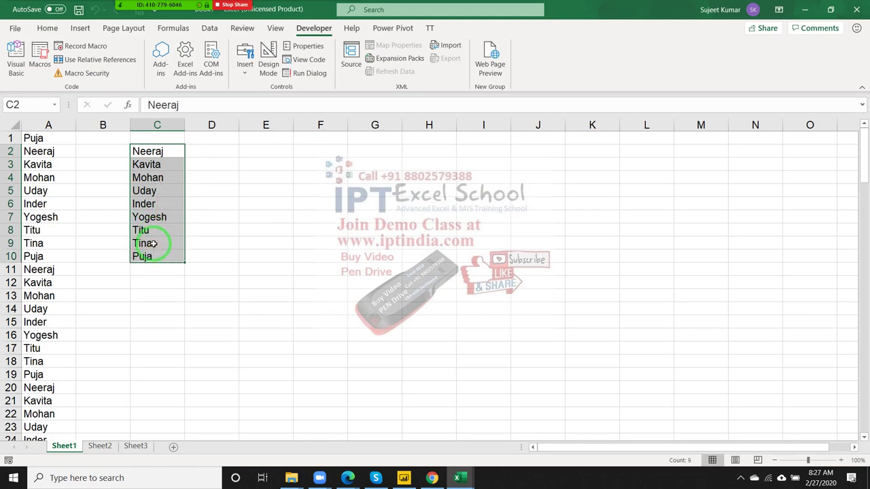
key(alt+Tab)
drag(207, 383, 115, 206)
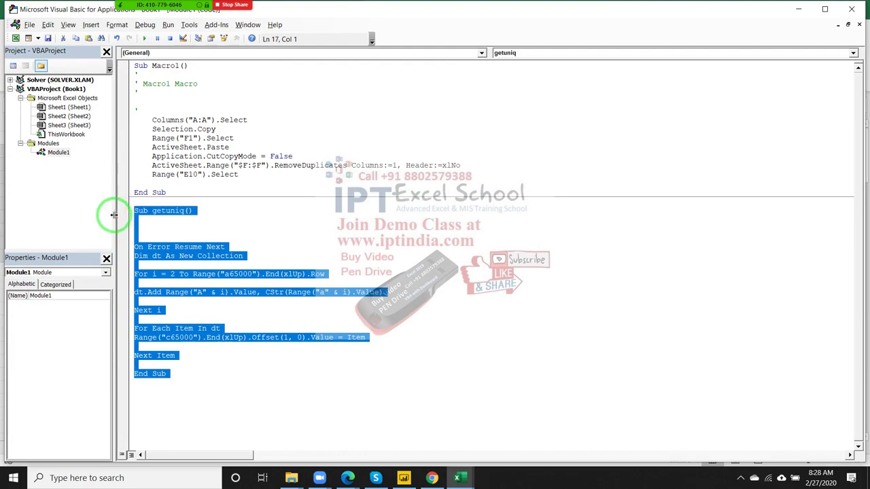
key(alt+Tab)
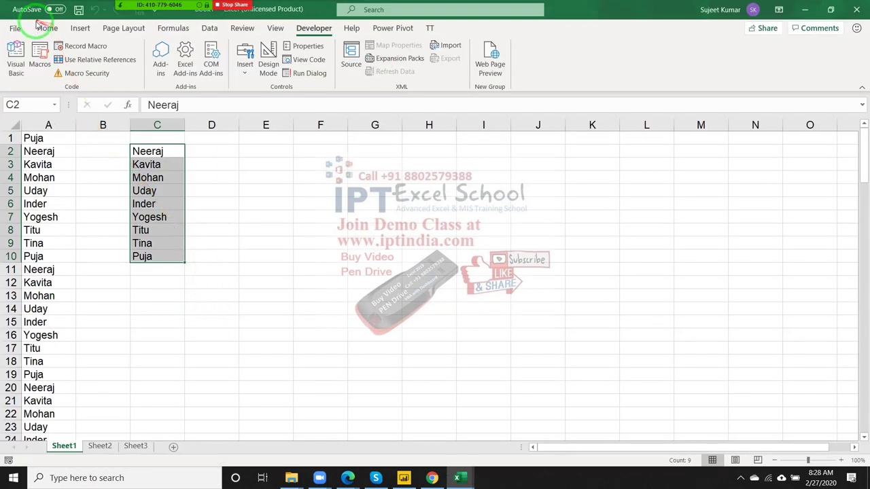
Open the DD workbook from the recent workbooks list
click(16, 29)
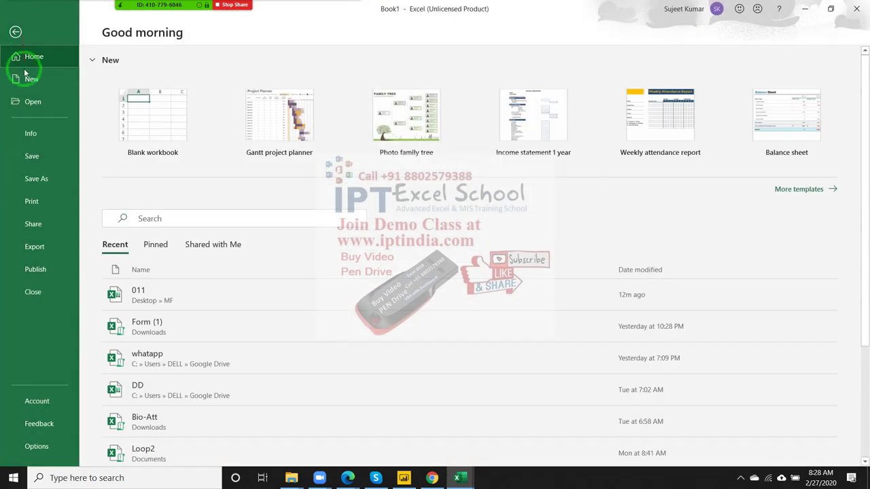
click(32, 101)
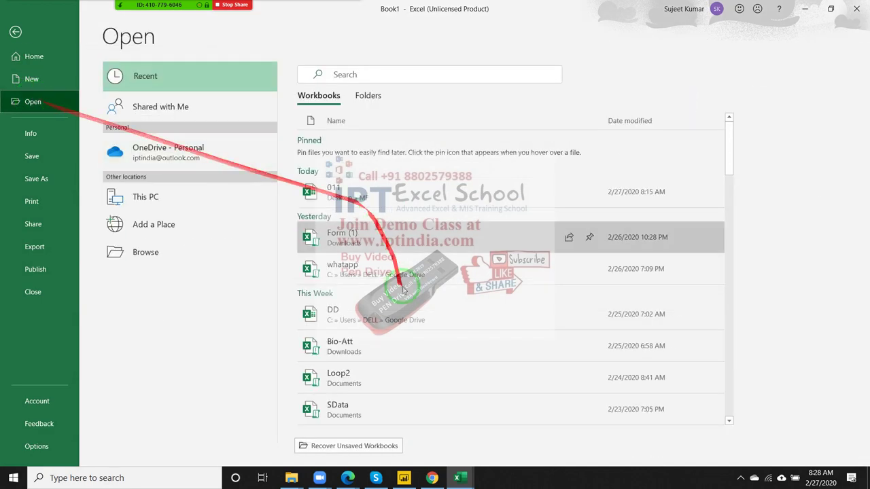
click(424, 319)
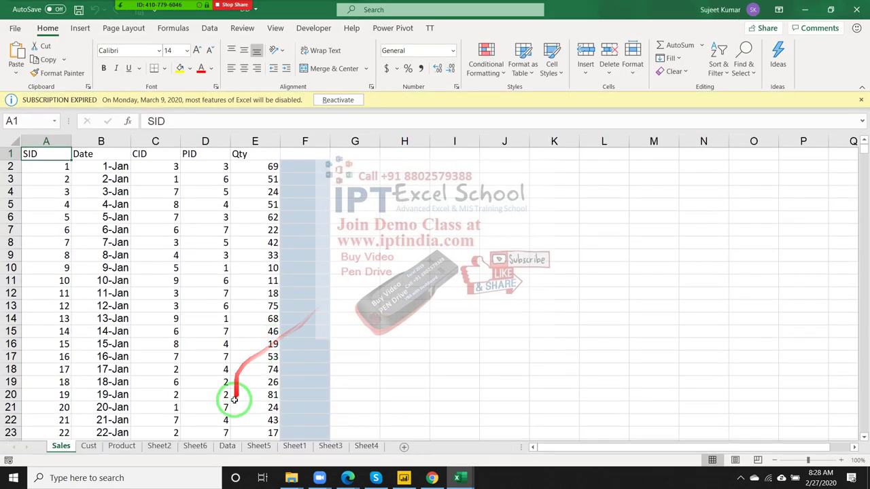
Copy DD's entire Data sheet table and paste it into a new blank workbook
click(227, 446)
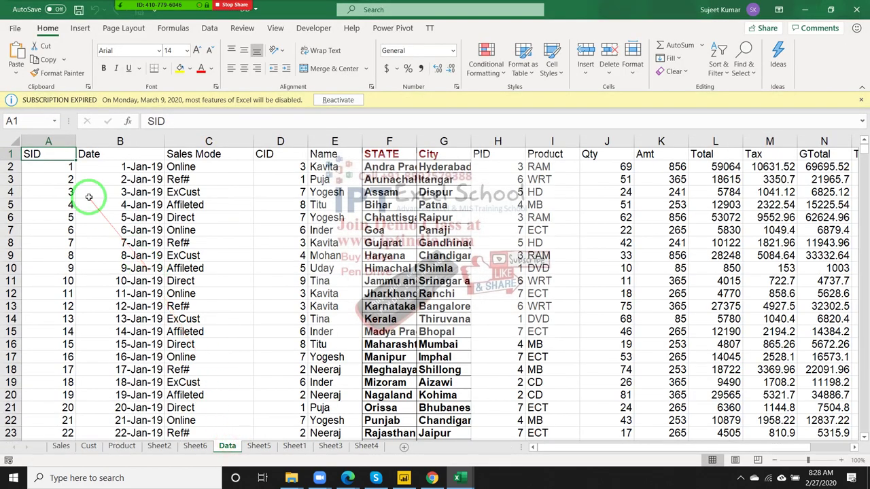
key(ctrl+shift+Right)
key(ctrl+shift+Down)
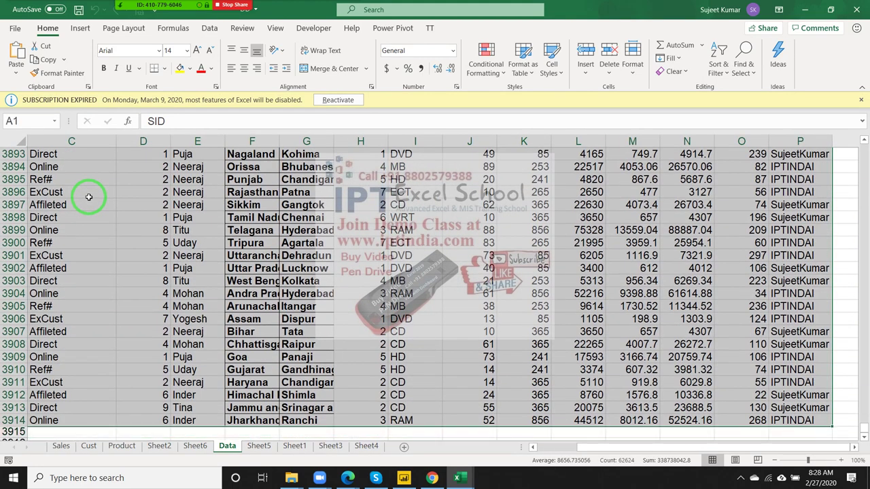
key(ctrl+c)
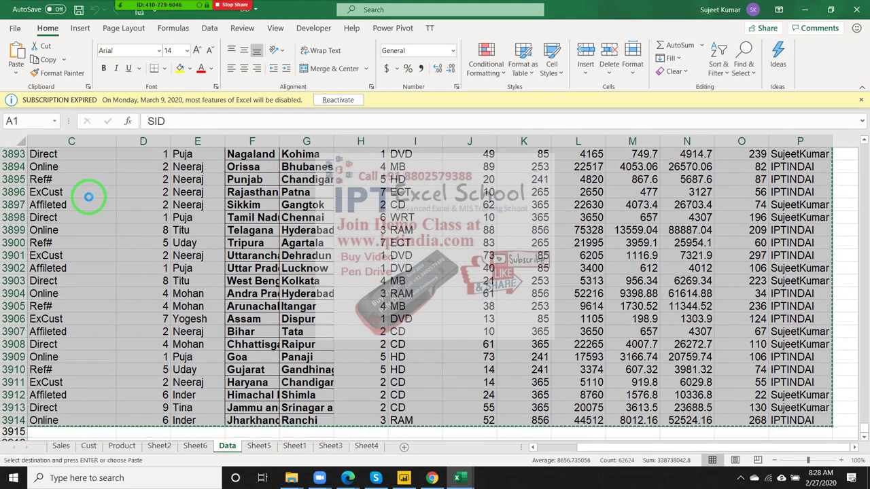
key(ctrl+n)
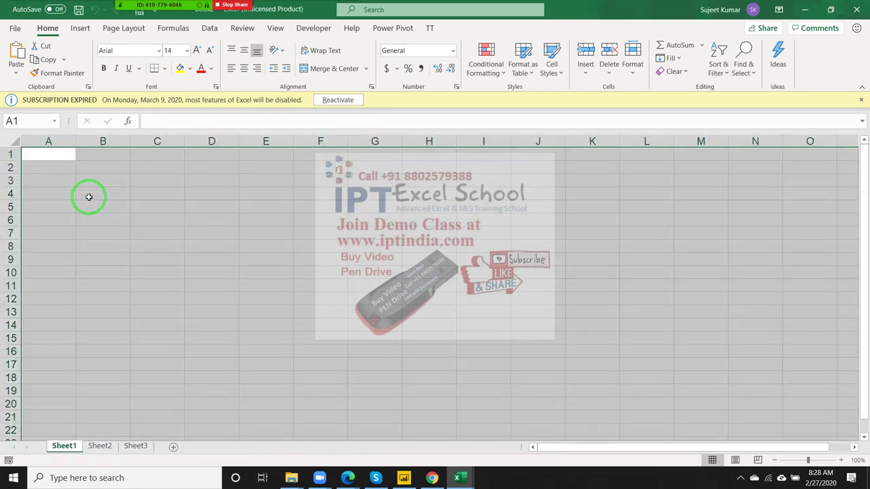
key(ctrl+v)
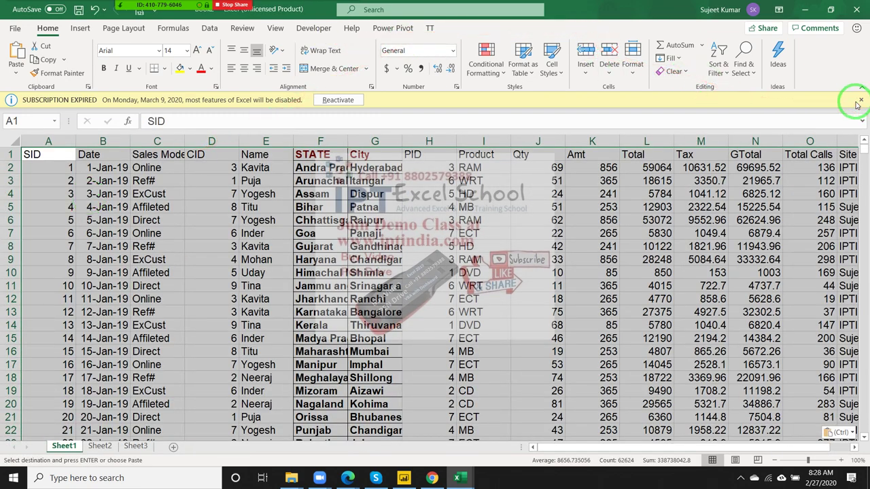
click(861, 100)
click(646, 195)
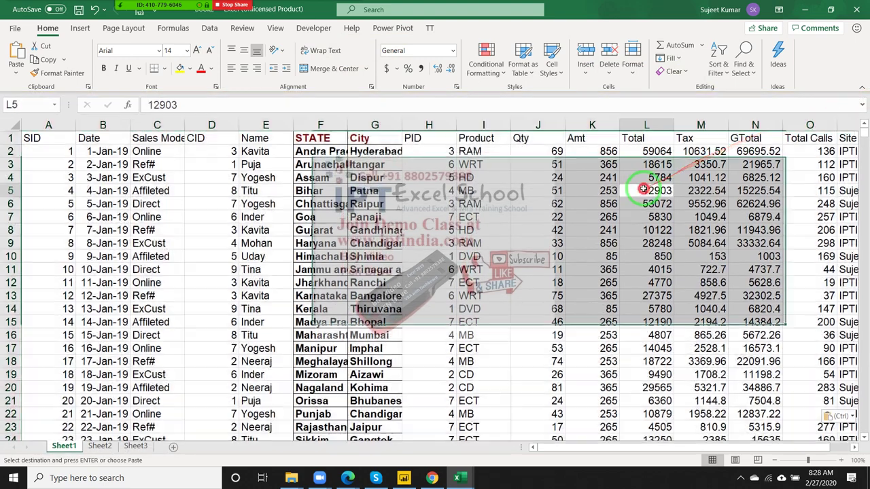
Close the DD workbook without saving or keeping the copied data
key(ctrl+Tab)
click(856, 10)
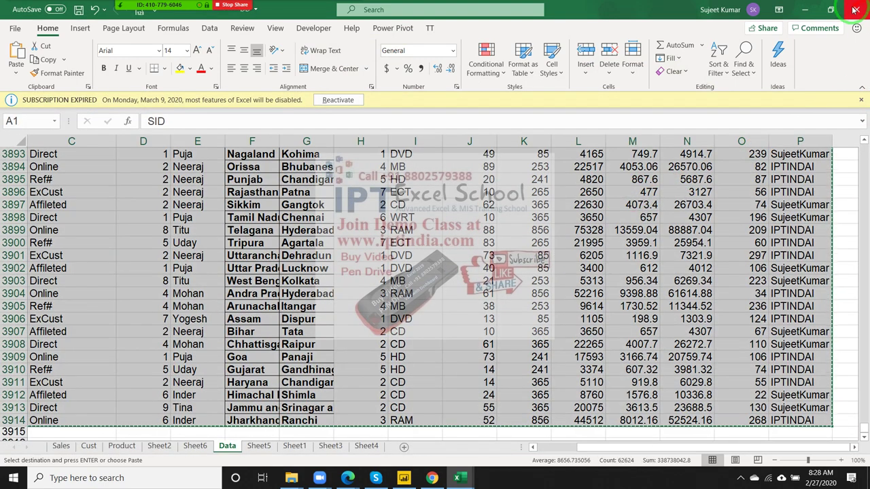
click(441, 251)
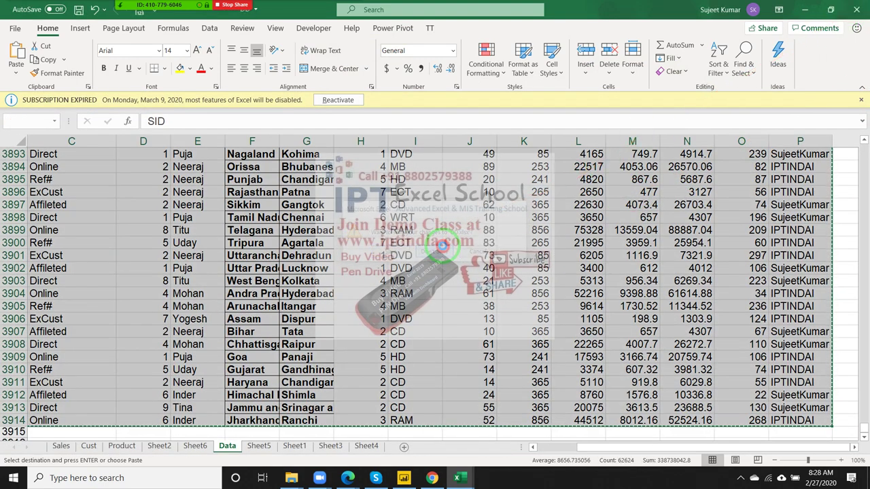
click(437, 277)
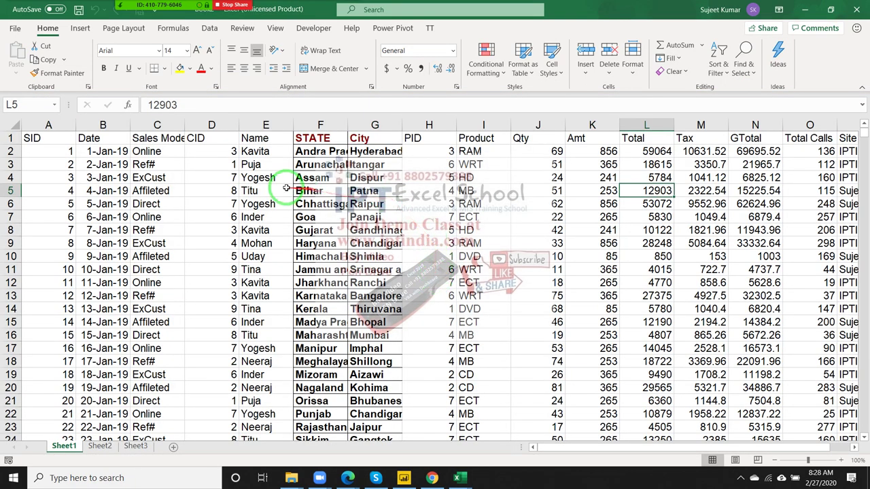
Delete Sheet2 and Sheet3 from the new workbook, then begin renaming Sheet1
click(262, 125)
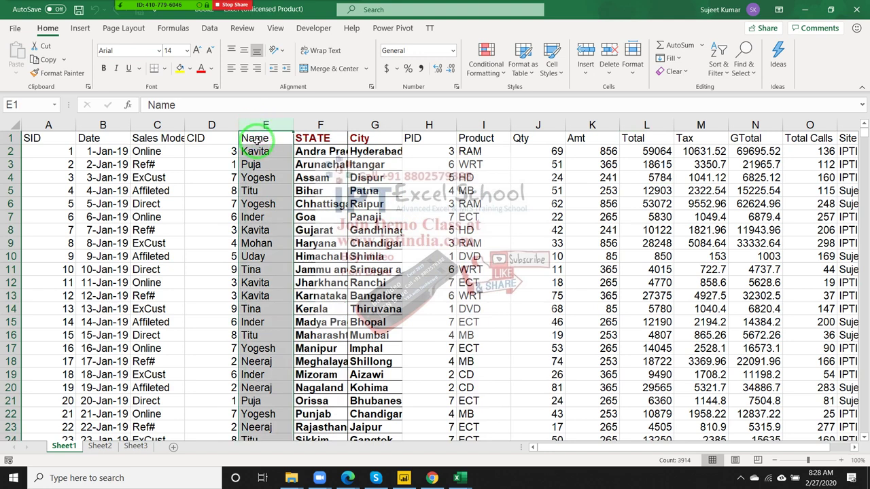
drag(260, 136, 338, 324)
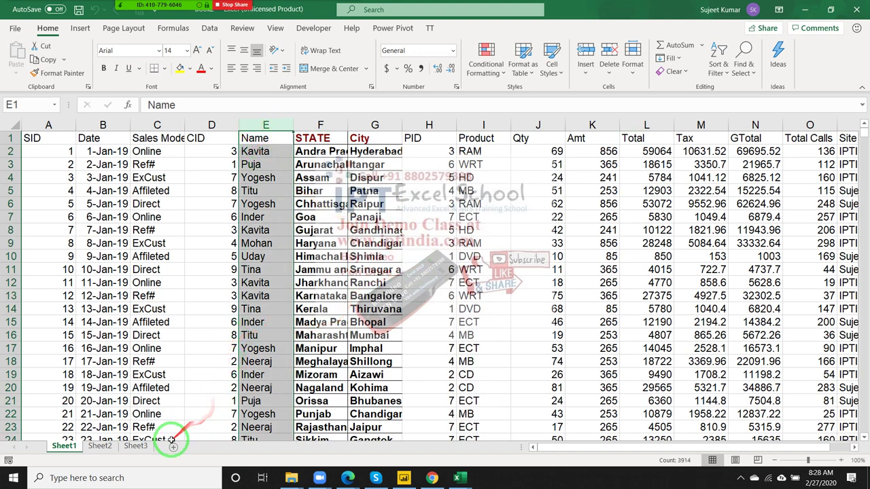
click(102, 445)
right_click(104, 445)
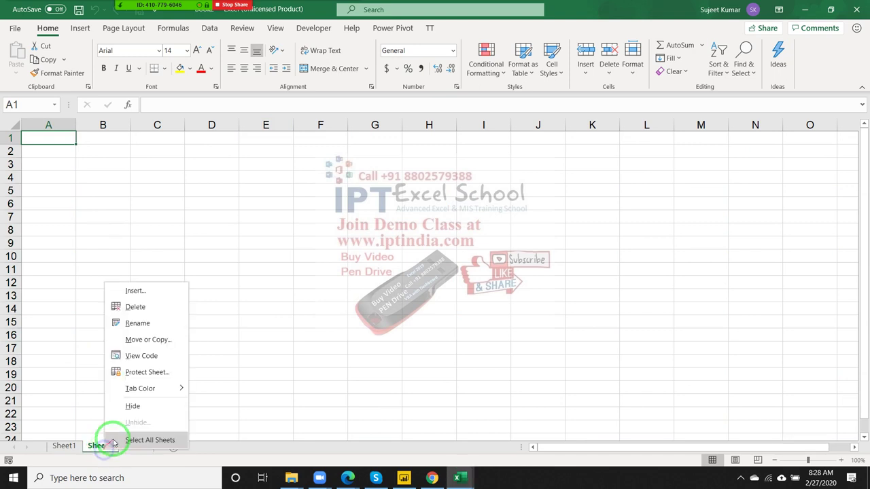
click(136, 307)
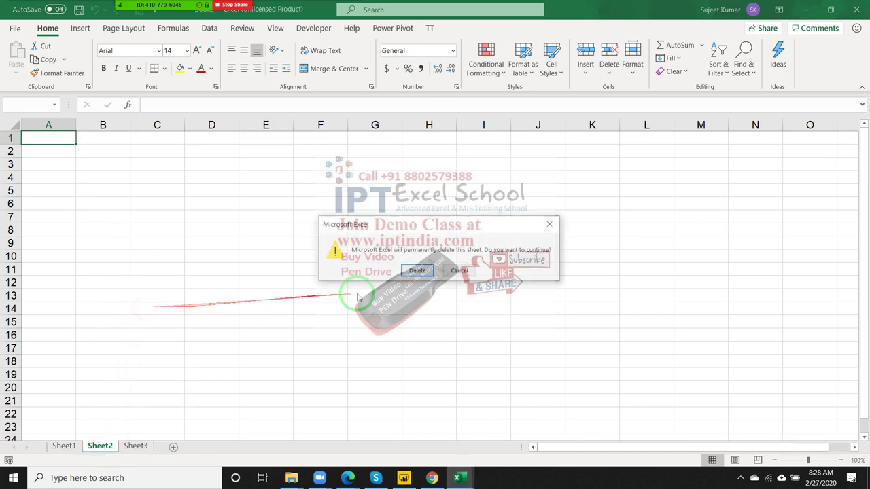
click(416, 268)
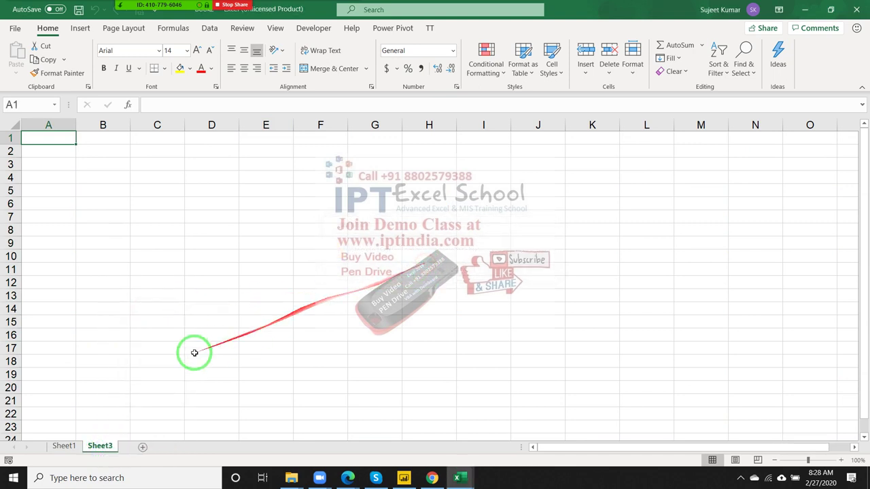
right_click(104, 446)
click(144, 306)
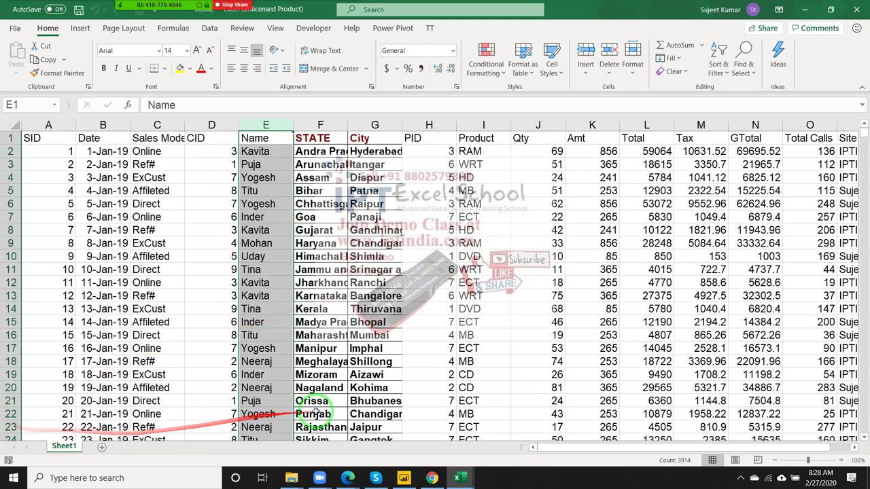
click(85, 270)
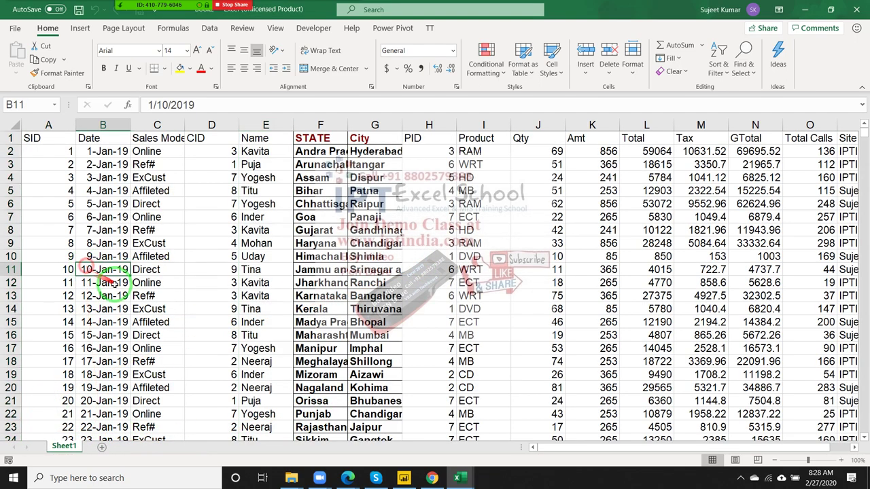
double_click(65, 445)
Finish renaming the sheet to Data and start recording a new macro
text(Data)
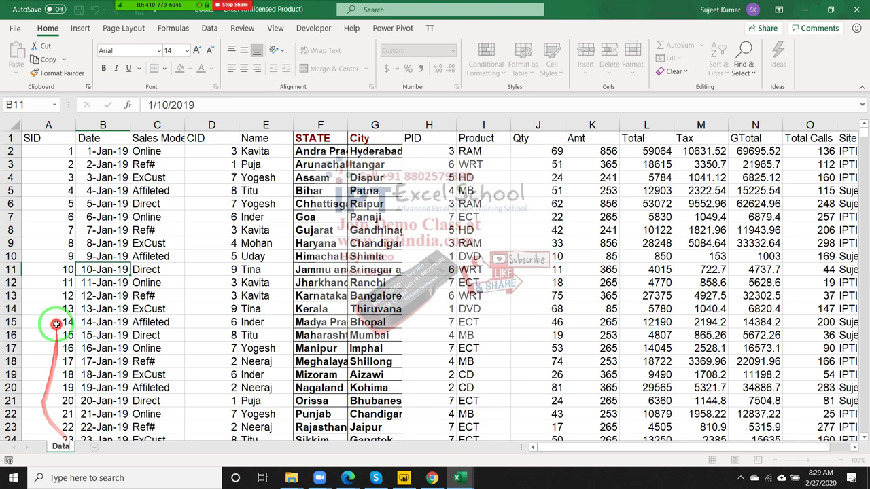
click(27, 322)
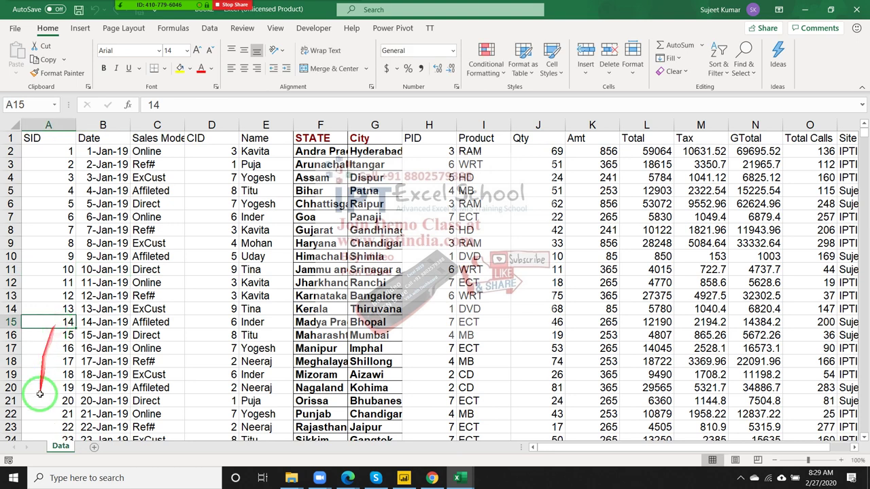
click(8, 460)
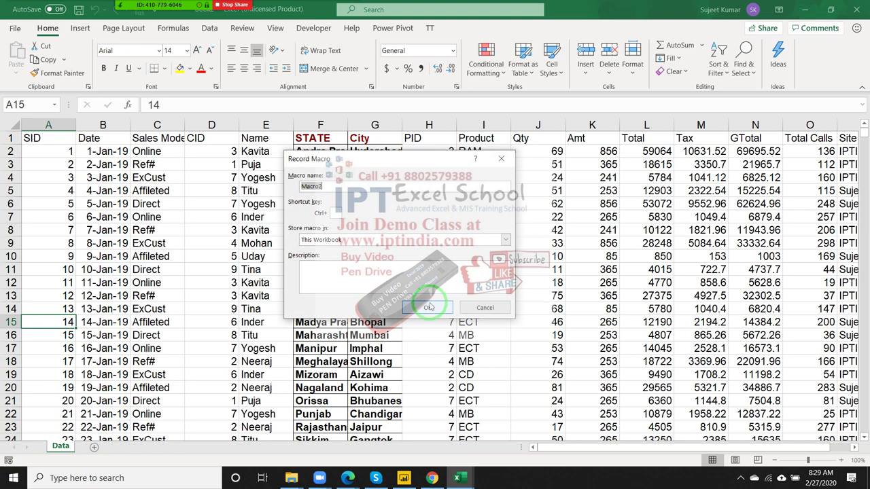
click(429, 308)
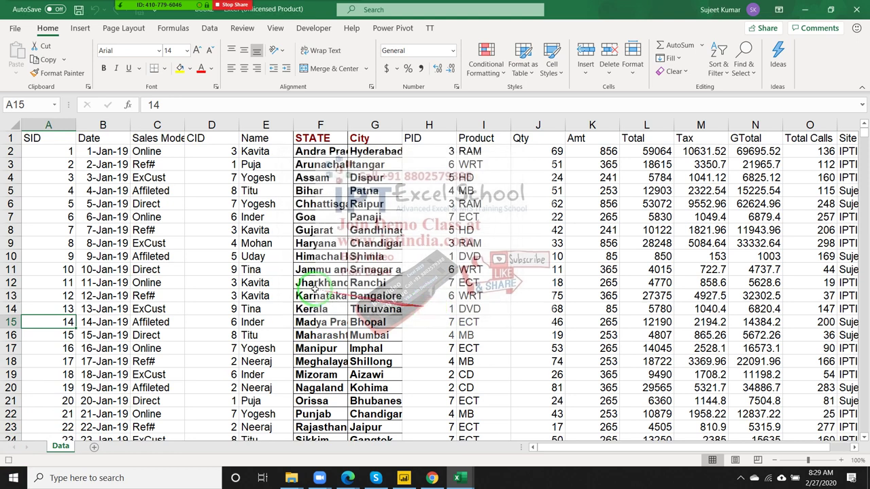
Turn on filtering and filter the Name column to show only Inder
click(50, 140)
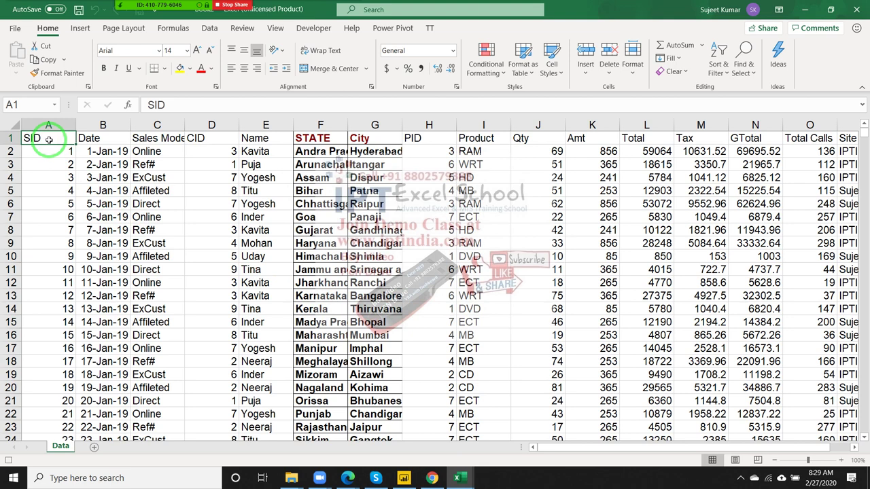
key(ctrl+shift+l)
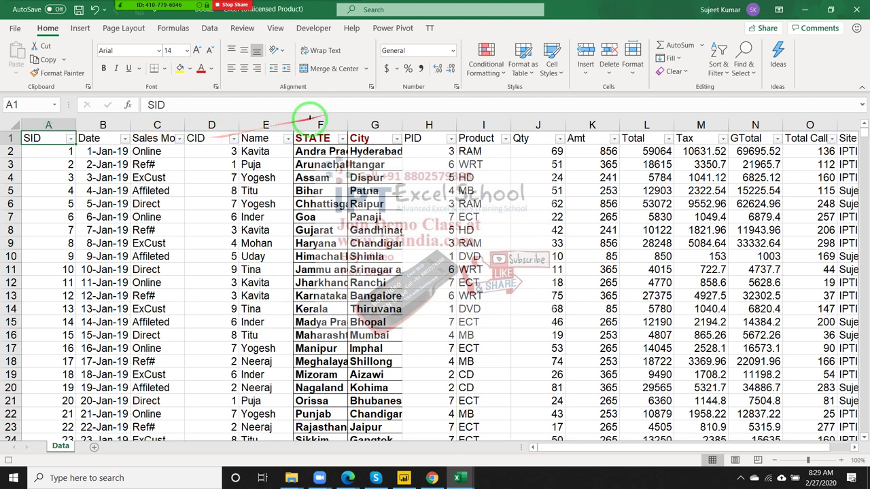
click(273, 138)
click(288, 139)
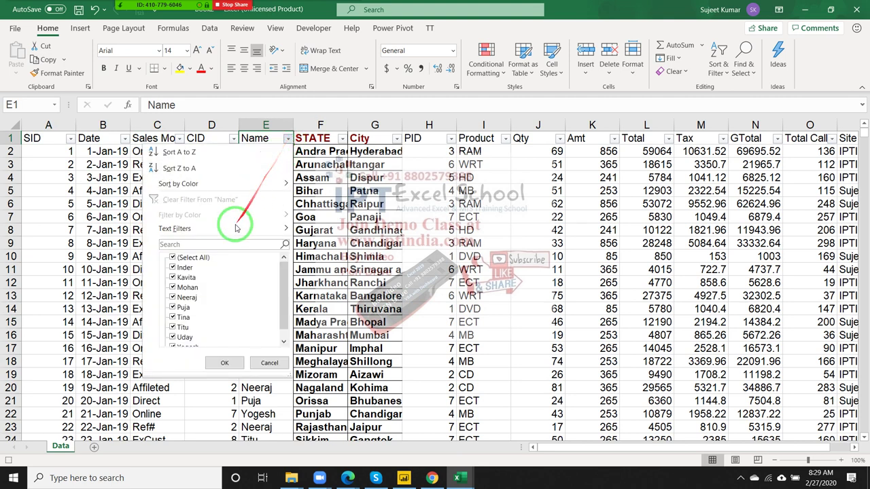
click(191, 257)
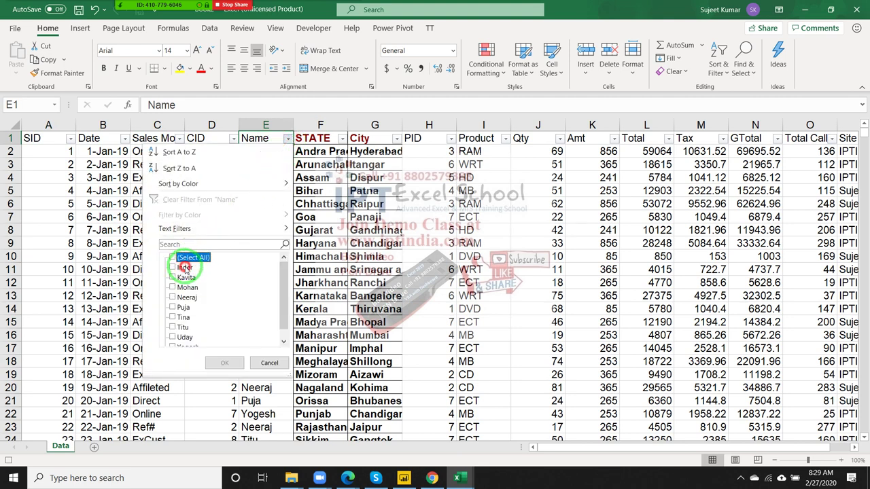
click(183, 267)
click(224, 362)
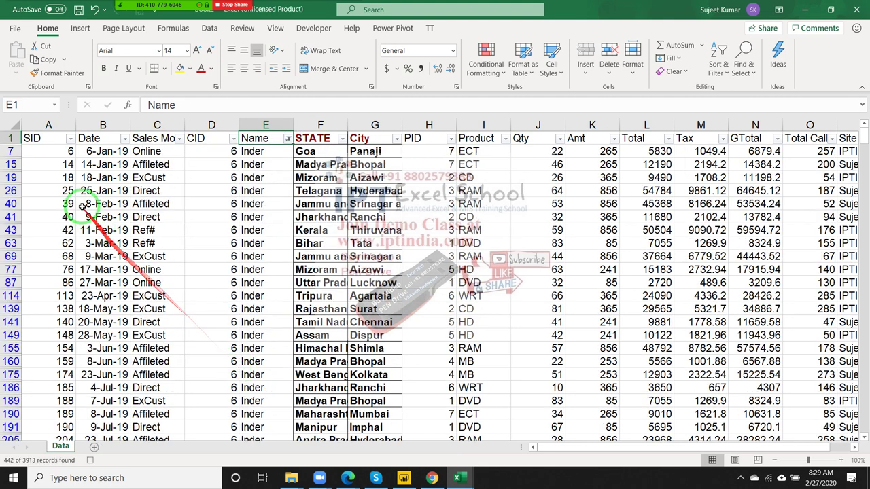
Copy the filtered Inder rows into a new sheet named Inder
click(40, 140)
key(ctrl+shift+Right)
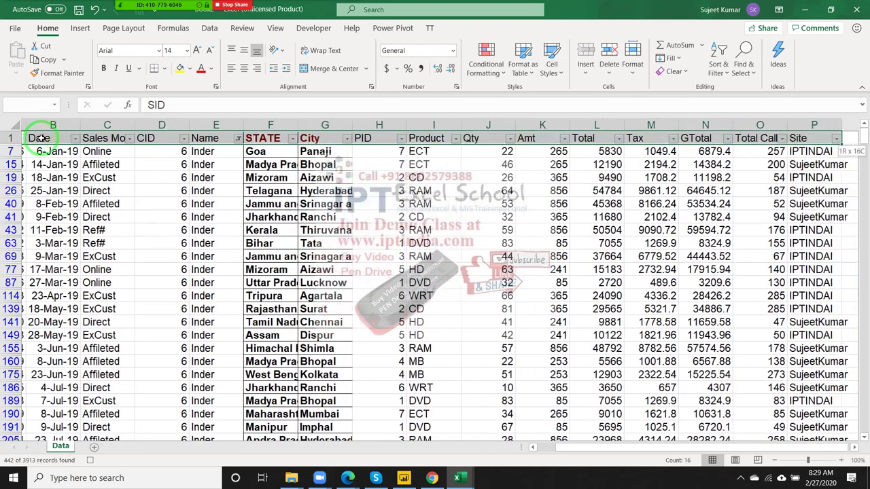
key(ctrl+shift+Down)
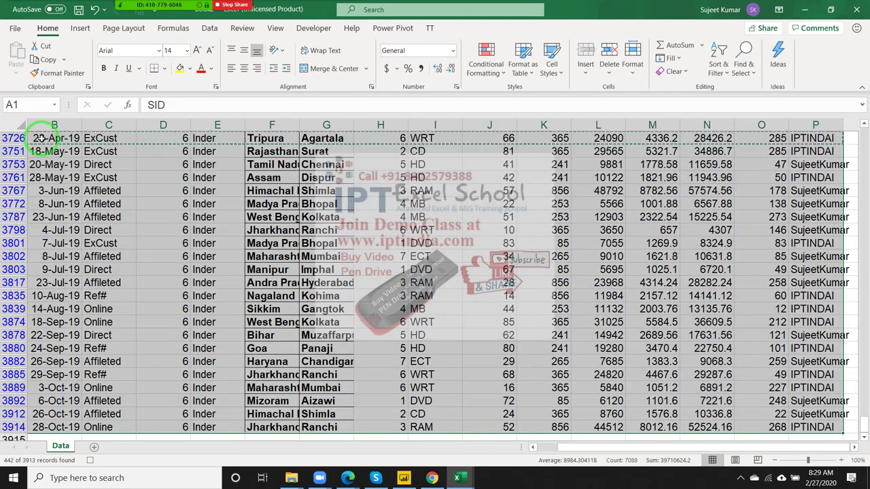
key(ctrl+c)
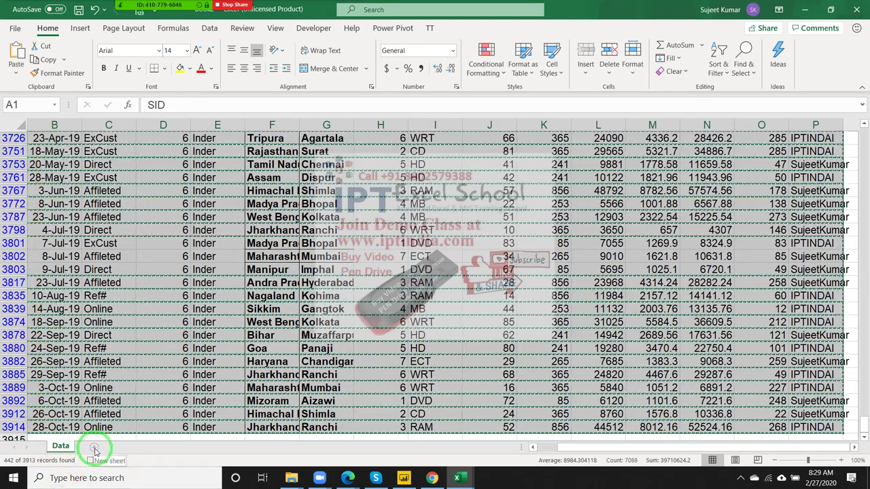
click(94, 448)
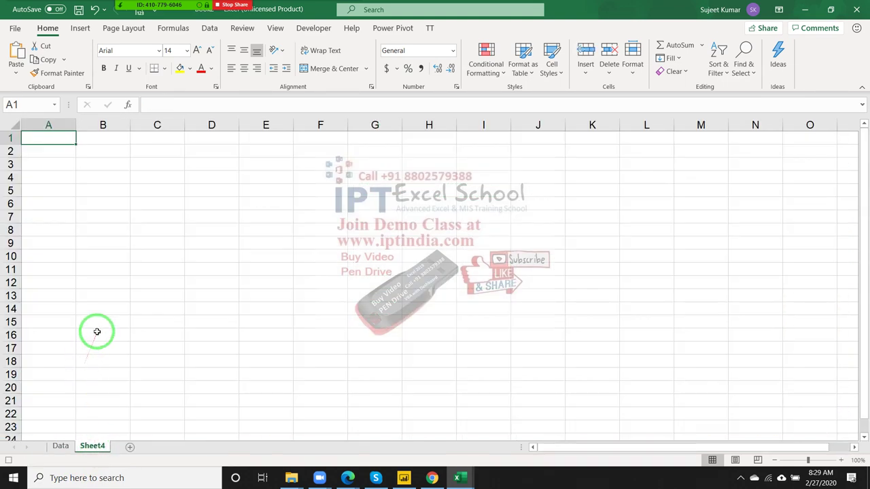
key(ctrl+v)
click(93, 447)
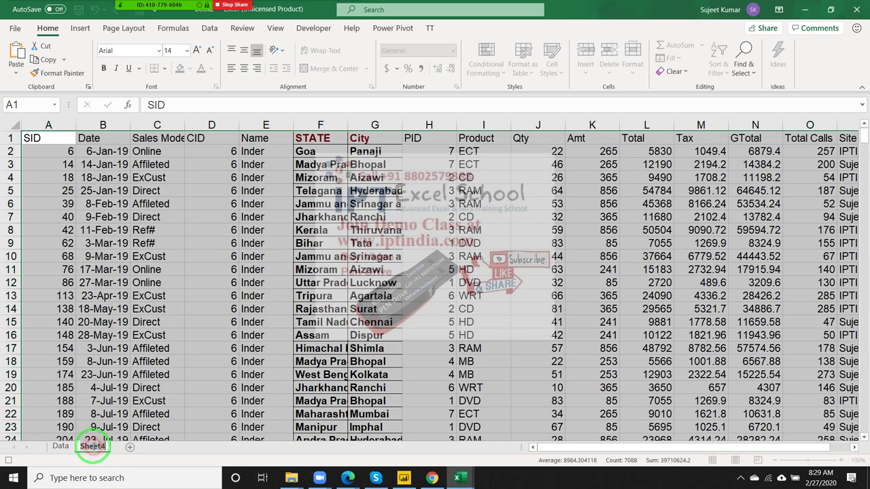
text(Inder)
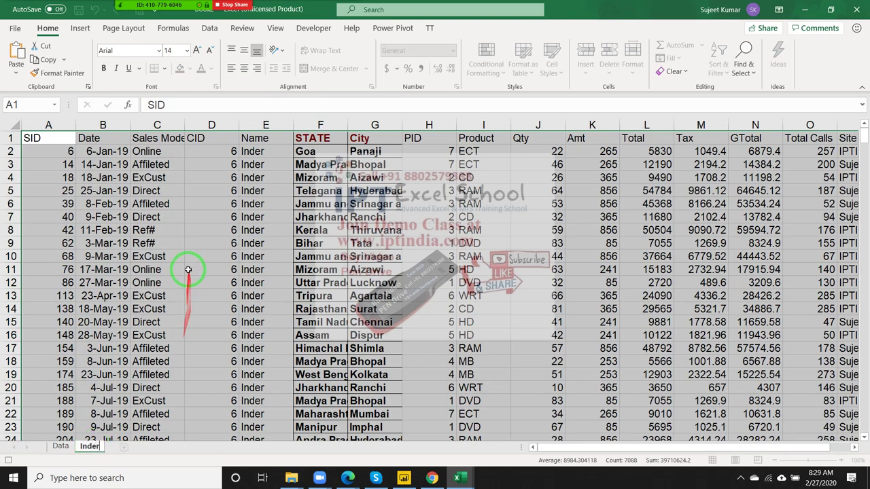
click(189, 269)
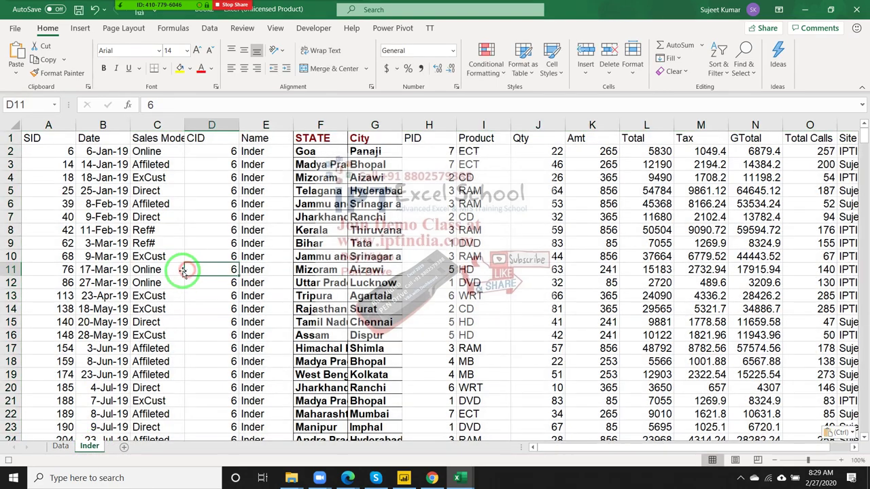
Clear the Name filter on Data, stop recording, and open the Visual Basic editor
click(61, 446)
key(ctrl+Home)
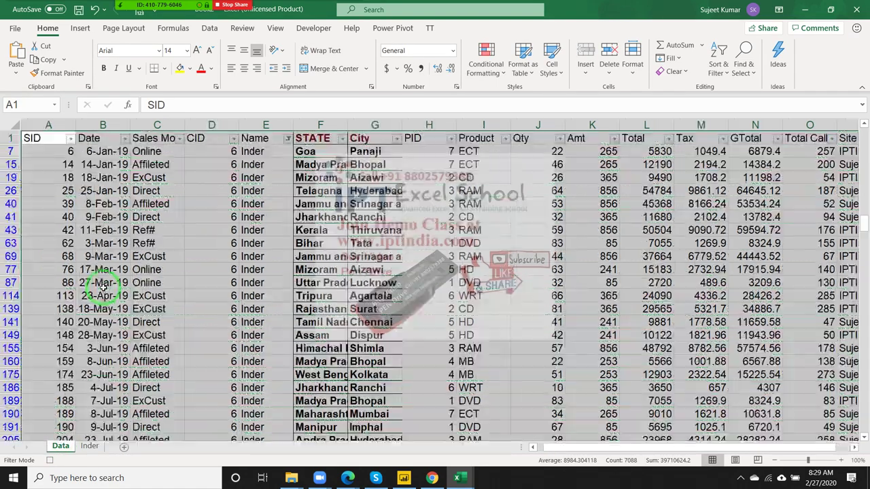
click(140, 204)
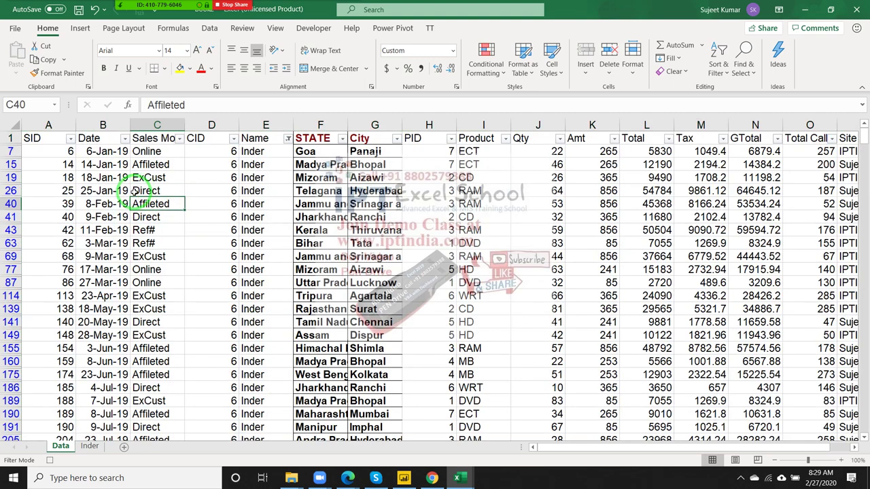
key(alt+h)
key(s)
key(c)
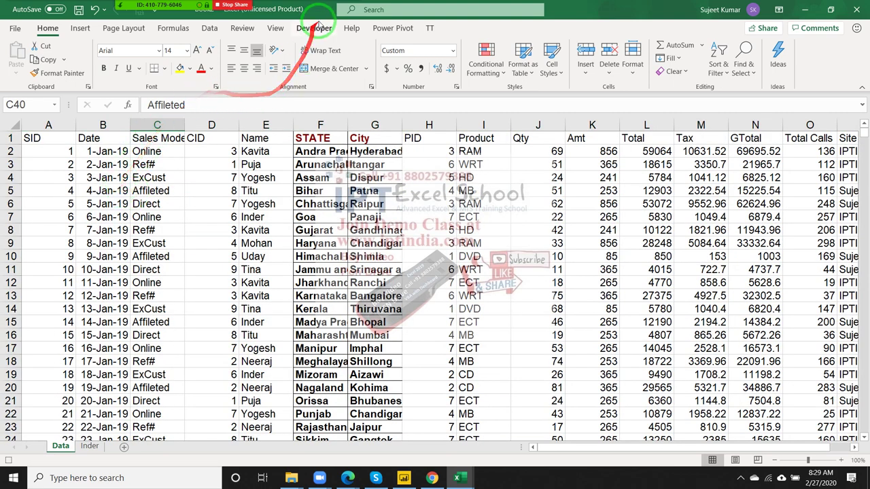
drag(187, 69, 51, 395)
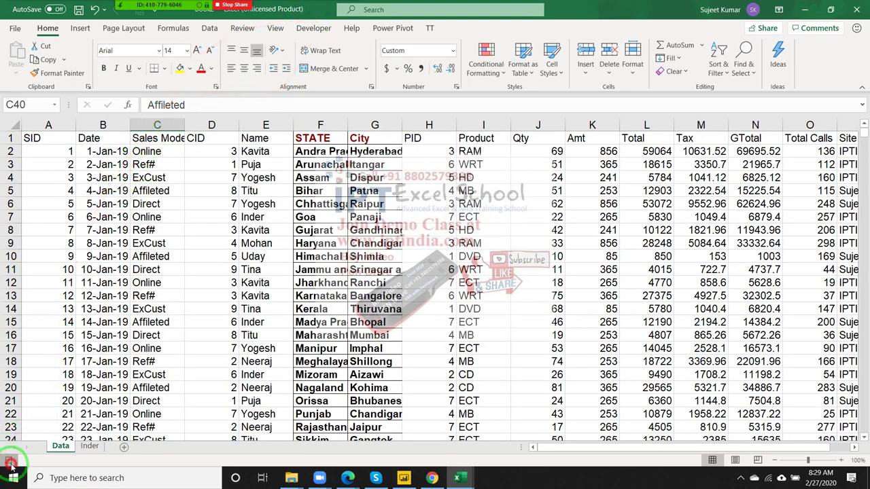
click(262, 282)
click(314, 28)
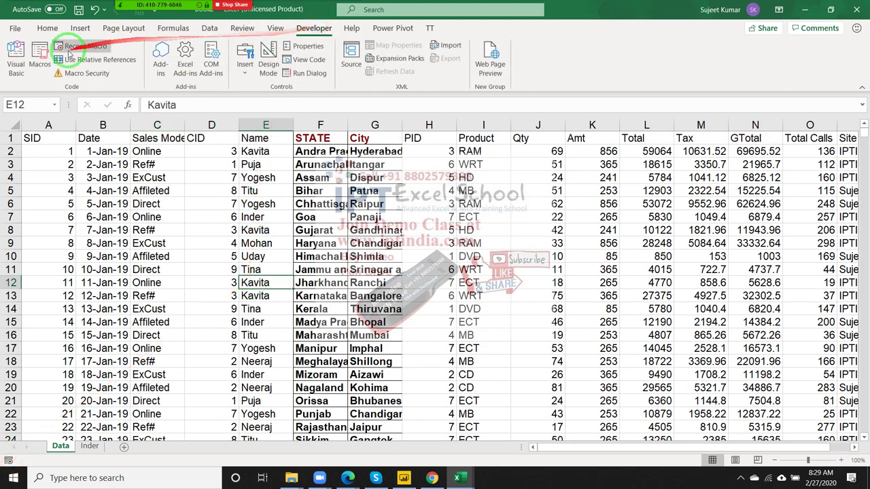
click(15, 54)
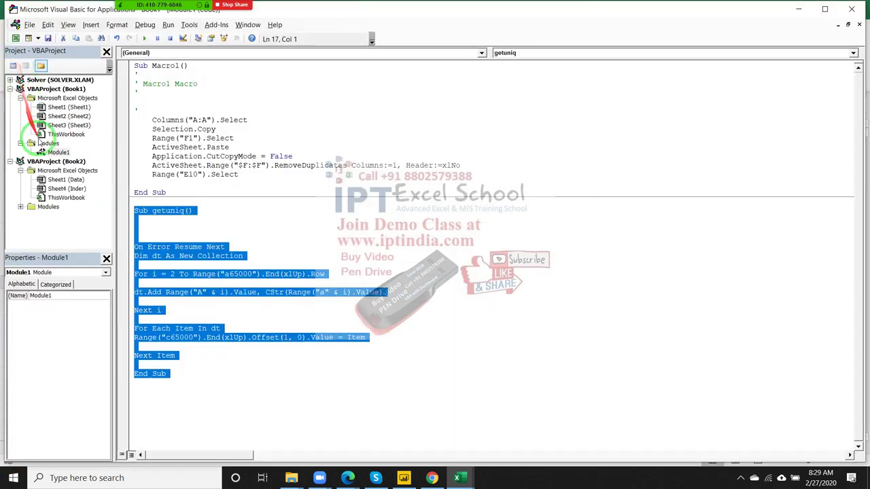
Open Macro2 in Book2's Module1 and delete the first Selection.AutoFilter and Range("E1").Select lines
double_click(56, 208)
double_click(58, 216)
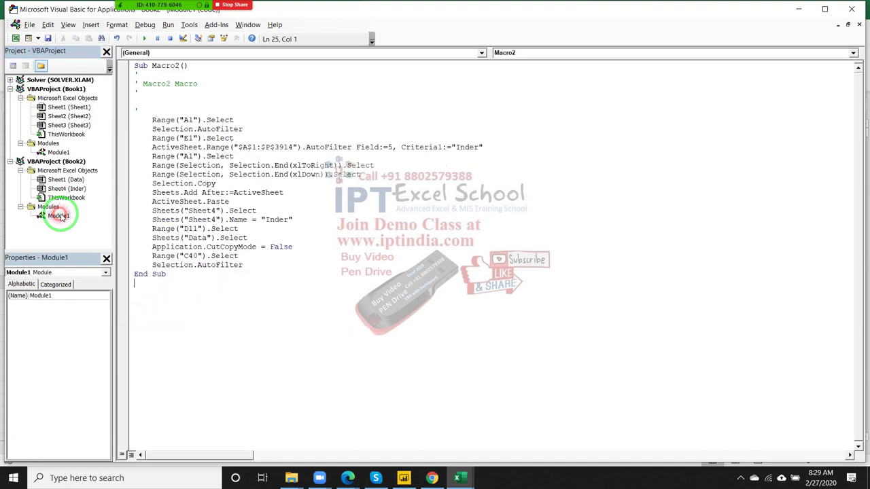
click(184, 201)
click(140, 129)
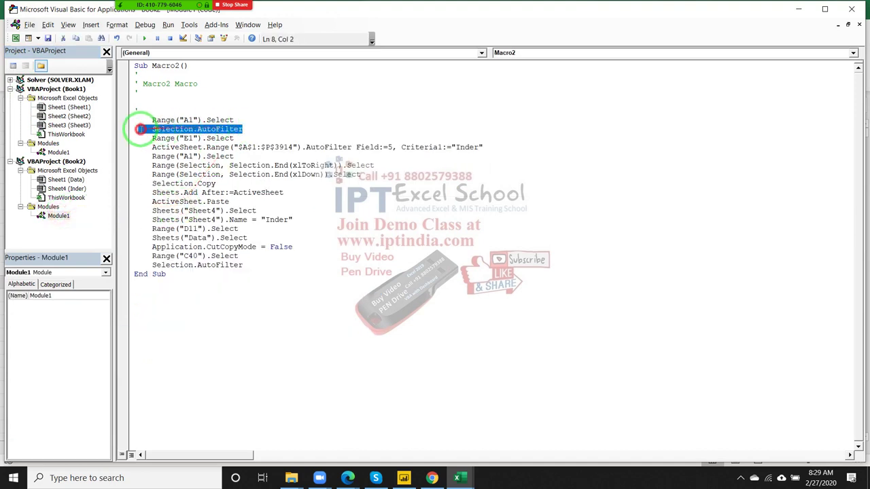
key(Delete)
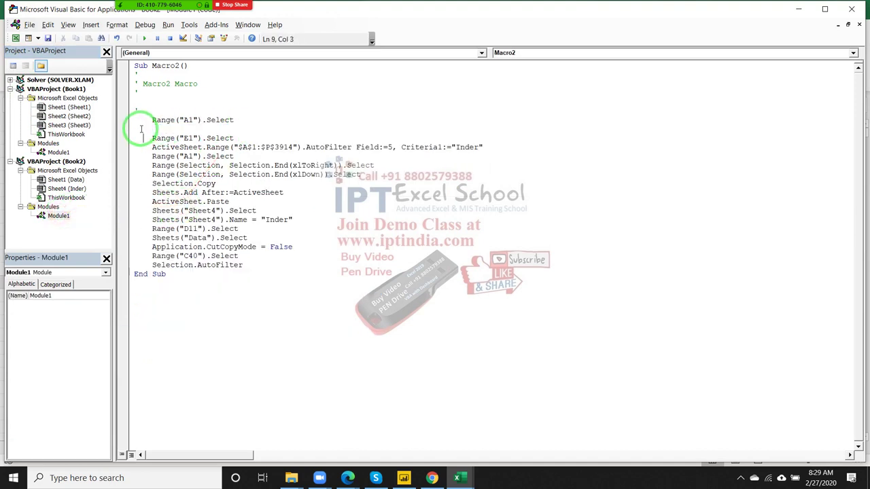
key(shift+Down)
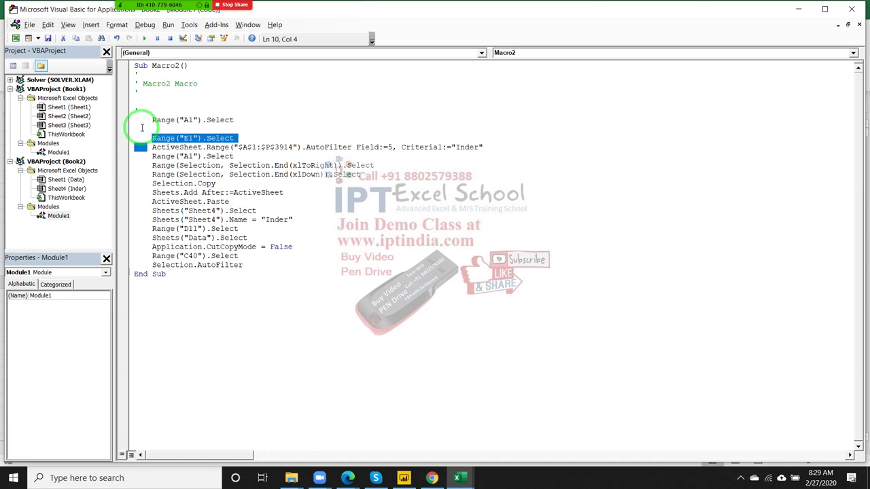
key(Delete)
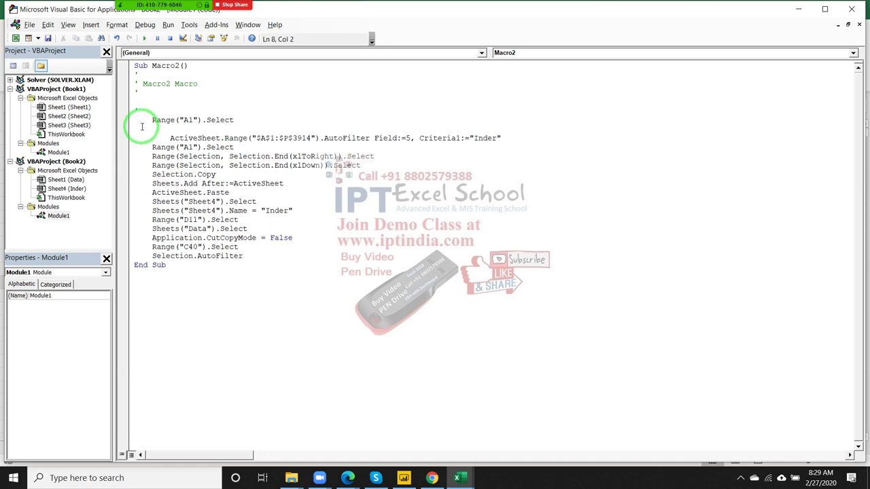
key(Delete)
key(Delete)
key(Delete)
key(Delete)
key(Delete)
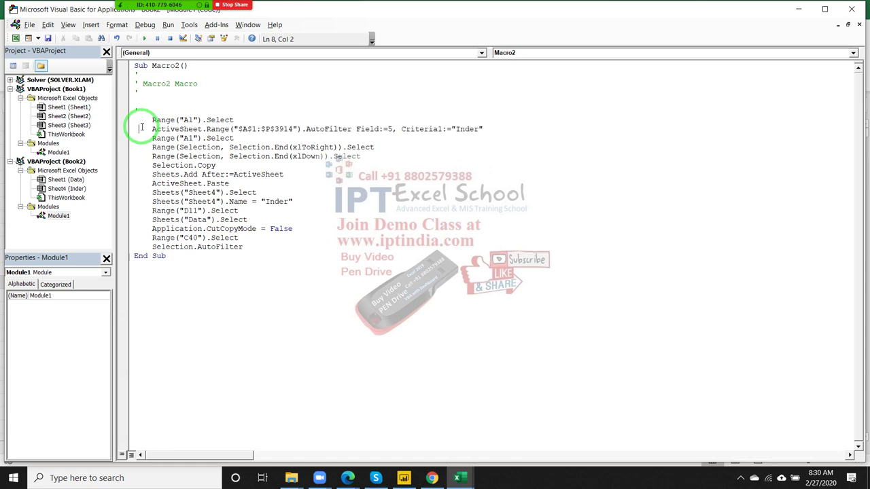
Trim the AutoFilter range from $A$1:$P$3914 to "$A$1"
click(288, 129)
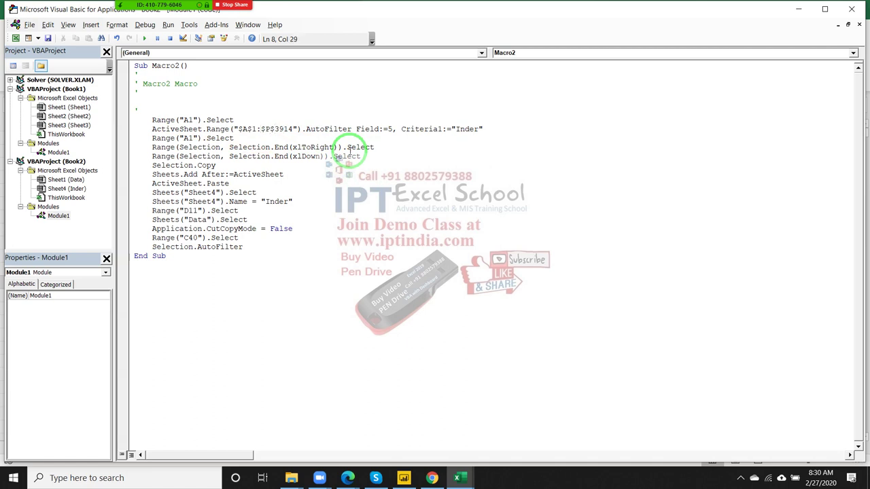
key(Delete)
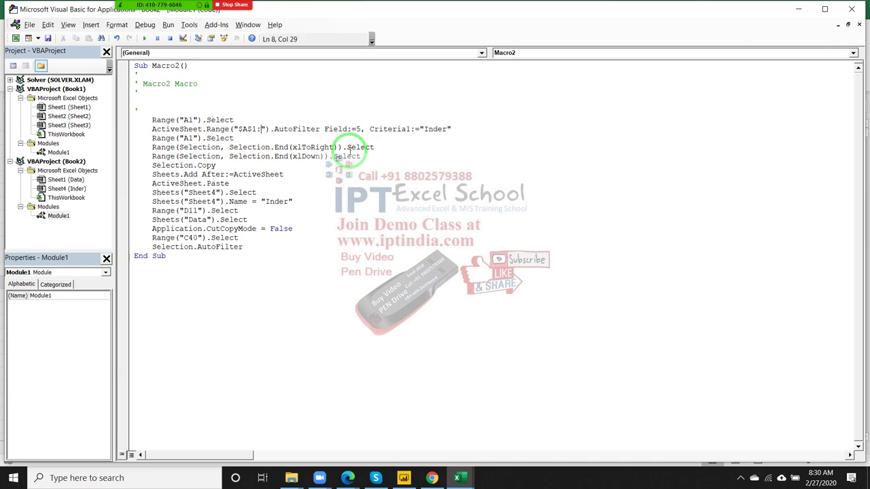
key(BackSpace)
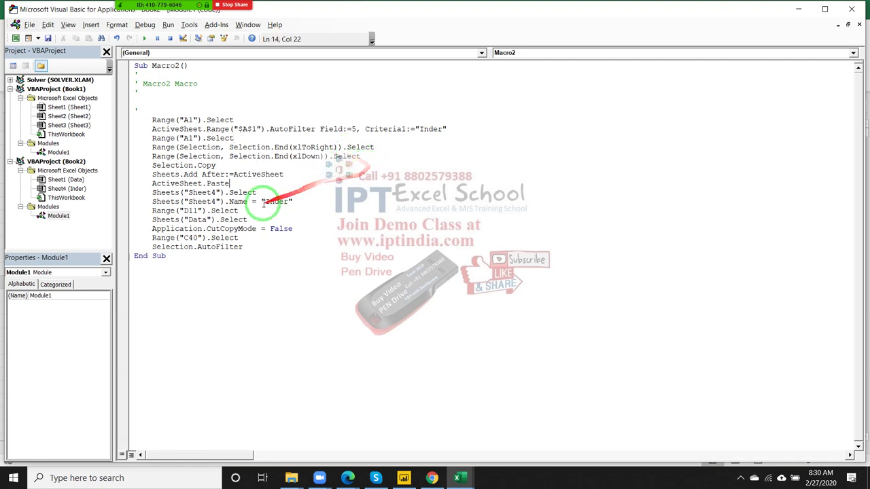
Delete the Sheets("Sheet4").Select line from Macro2
drag(259, 193, 153, 194)
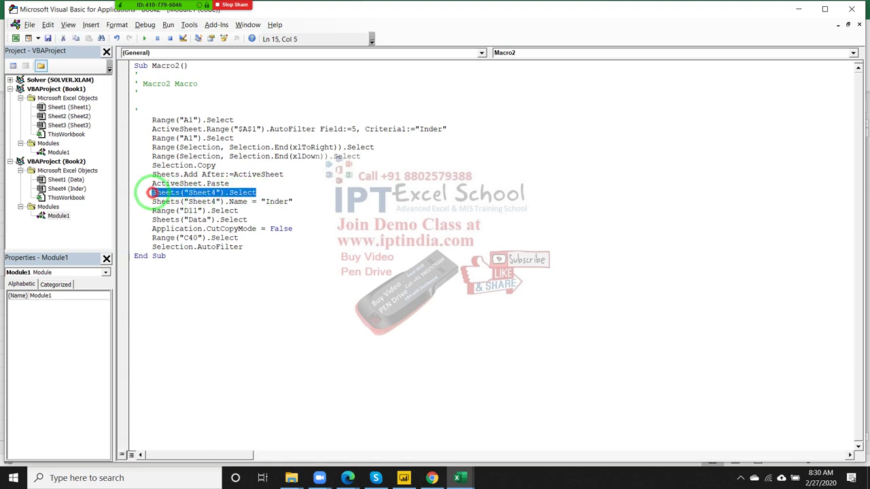
drag(157, 193, 145, 140)
click(150, 201)
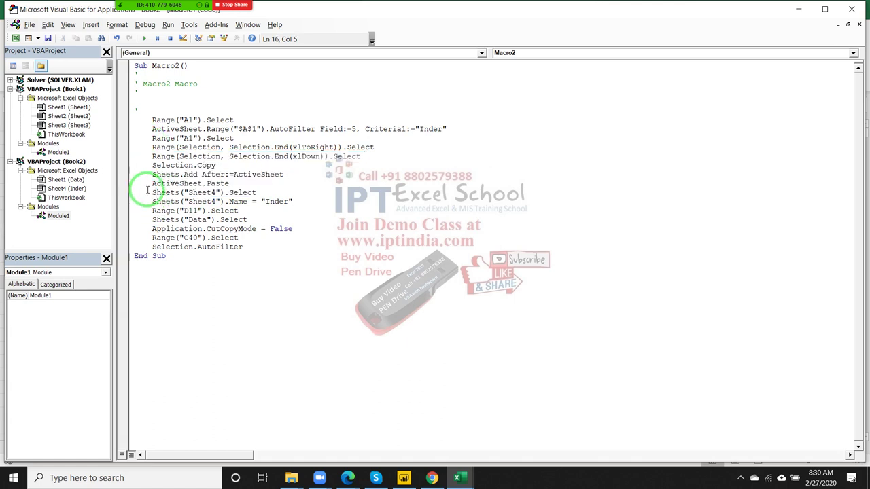
drag(148, 192, 262, 193)
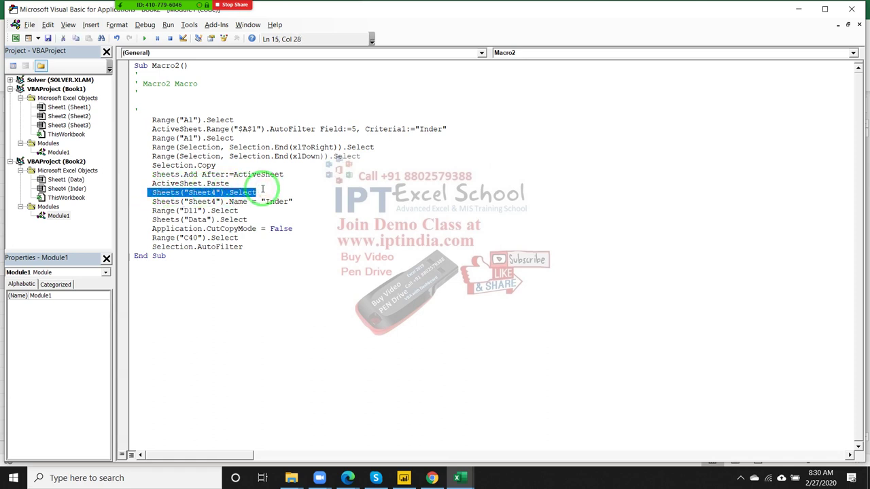
key(Delete)
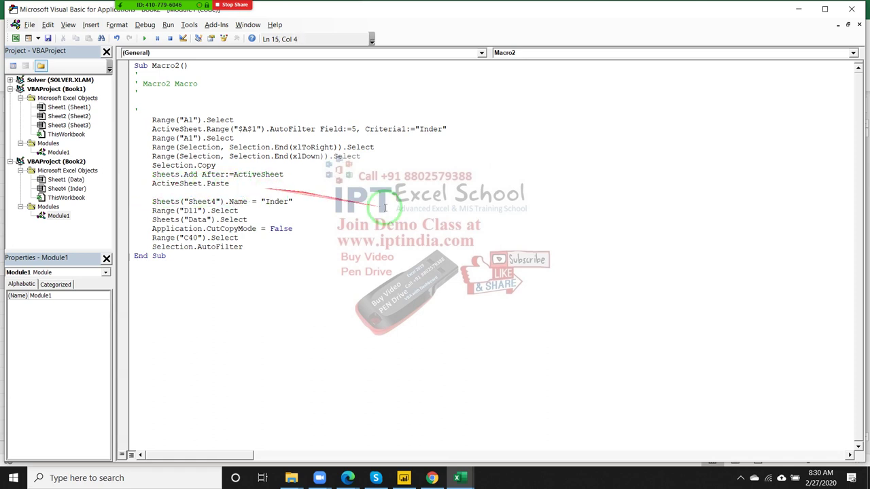
Replace Sheets("Sheet4") with ActiveSheet so the rename line reads ActiveSheet.Name = "Inder"
double_click(195, 183)
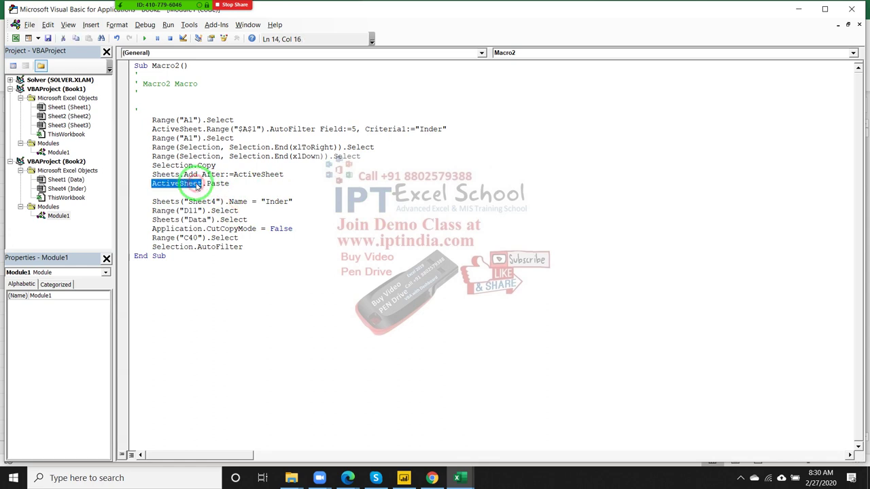
right_click(196, 185)
click(206, 202)
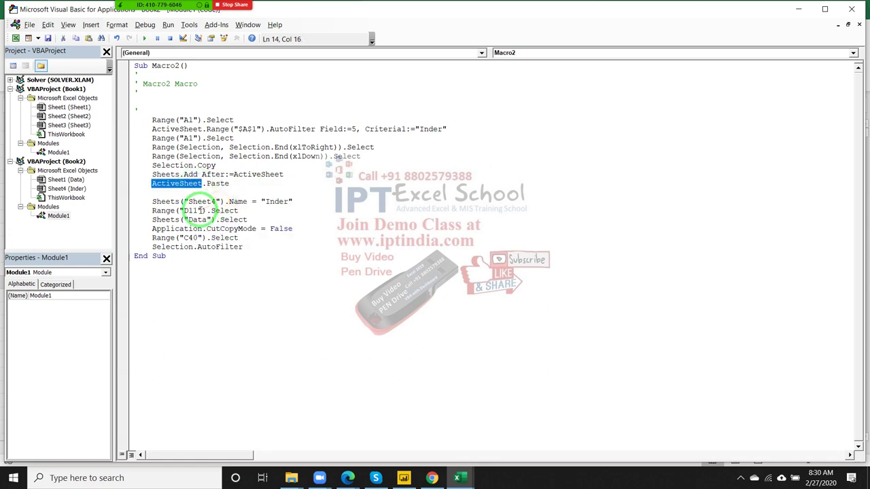
drag(225, 202, 147, 198)
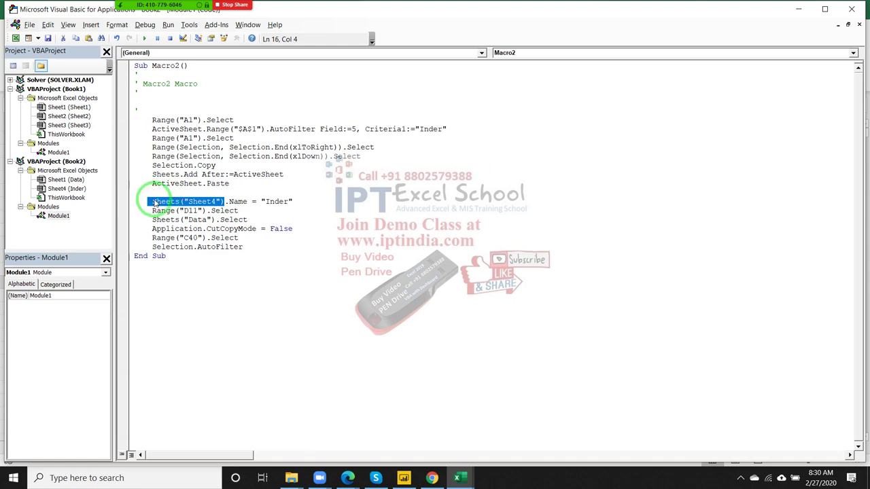
right_click(155, 201)
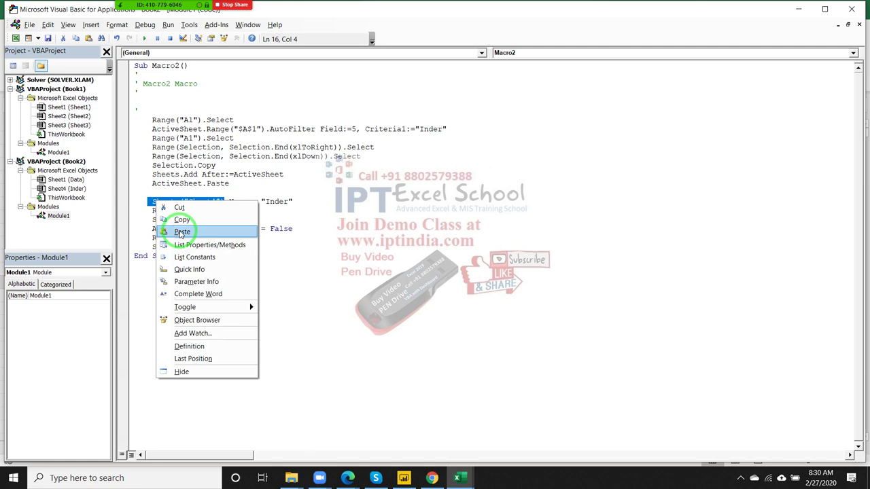
click(180, 233)
click(196, 271)
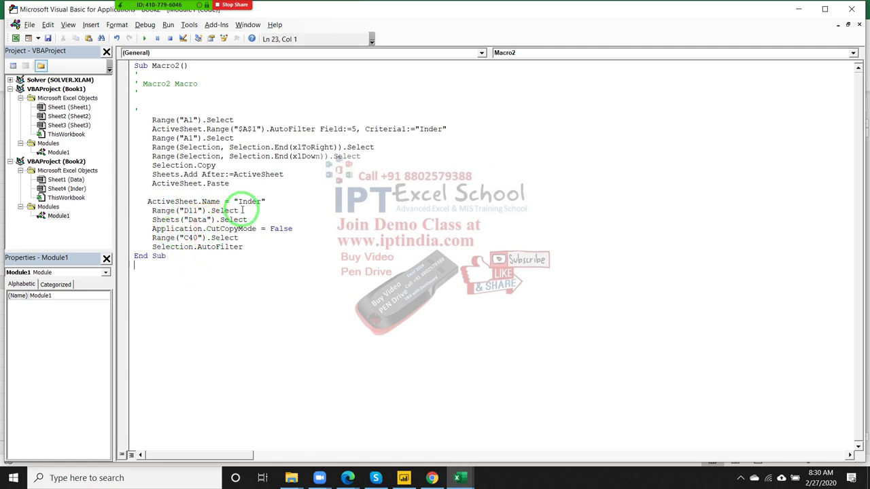
Delete the Range("D11").Select line, keeping the Sheets("Data").Select line intact
drag(239, 210, 152, 211)
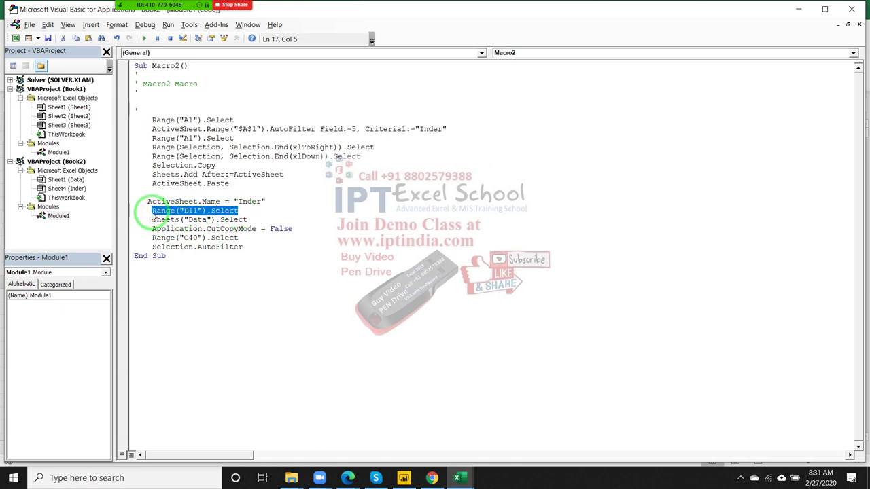
key(Delete)
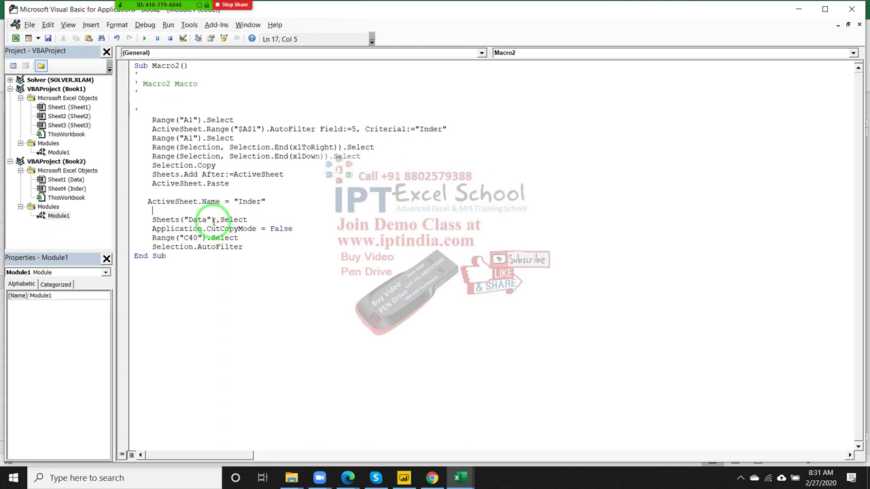
double_click(176, 202)
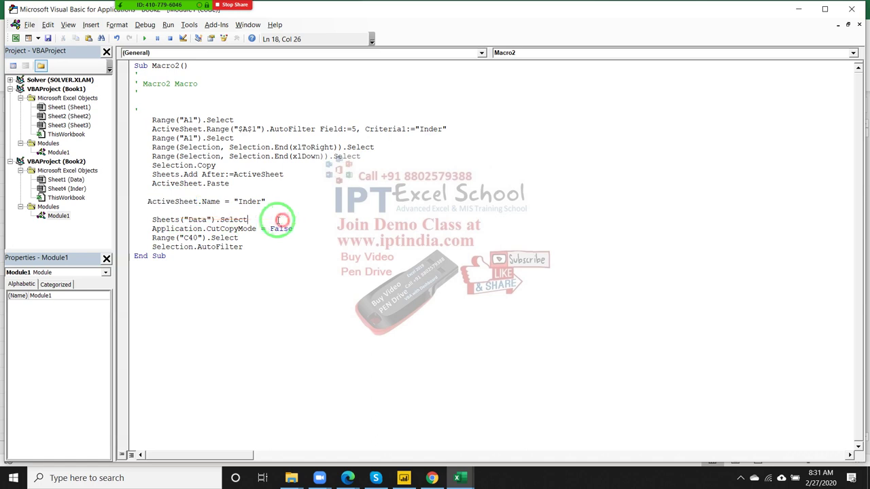
drag(277, 219, 153, 221)
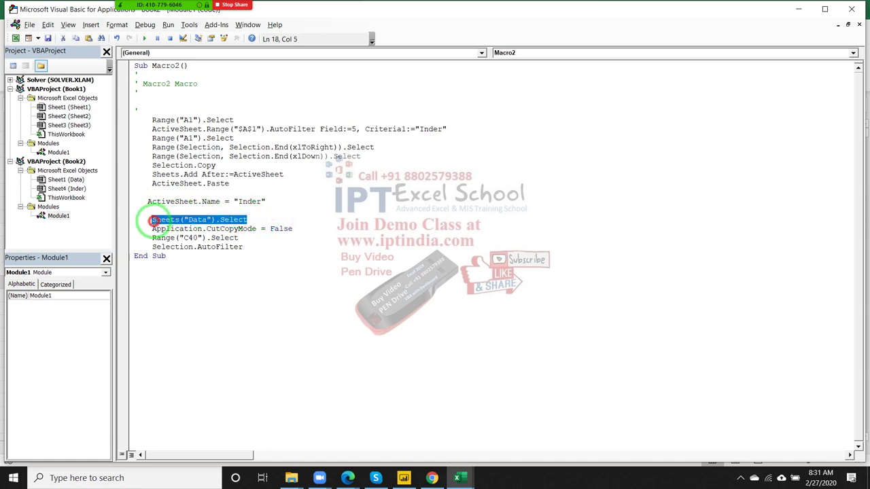
key(Delete)
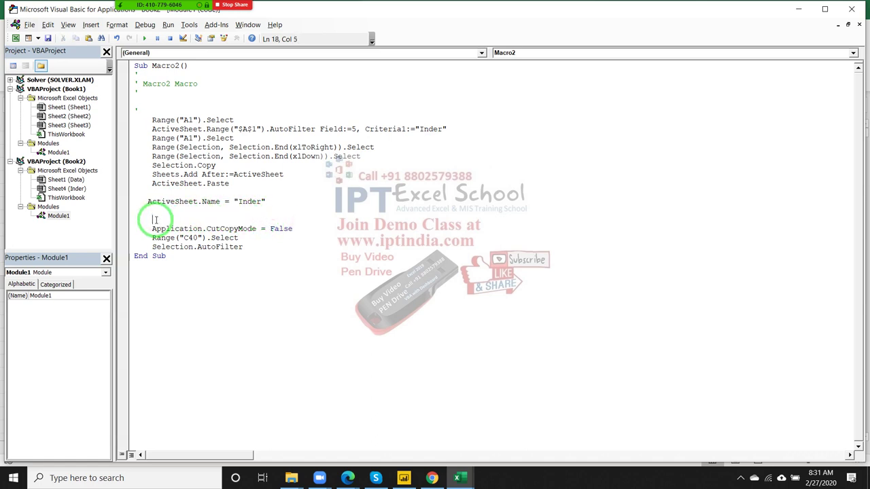
key(ctrl+z)
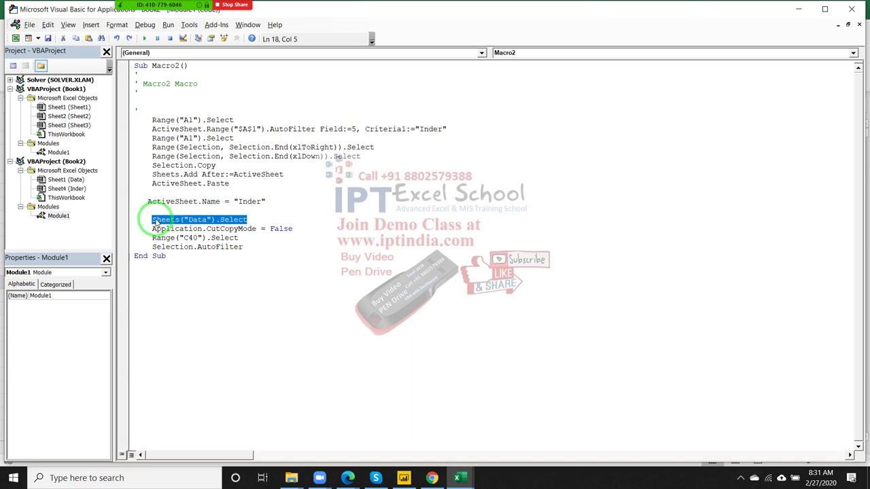
drag(180, 236, 239, 236)
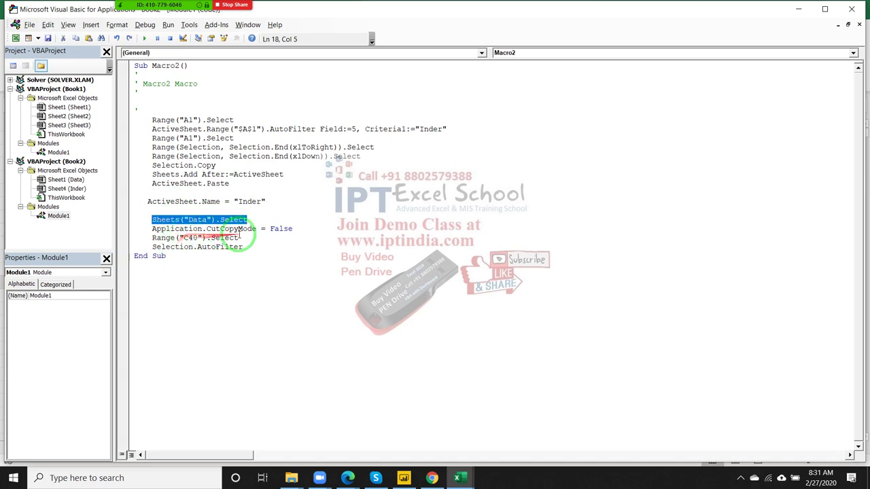
drag(197, 273, 176, 202)
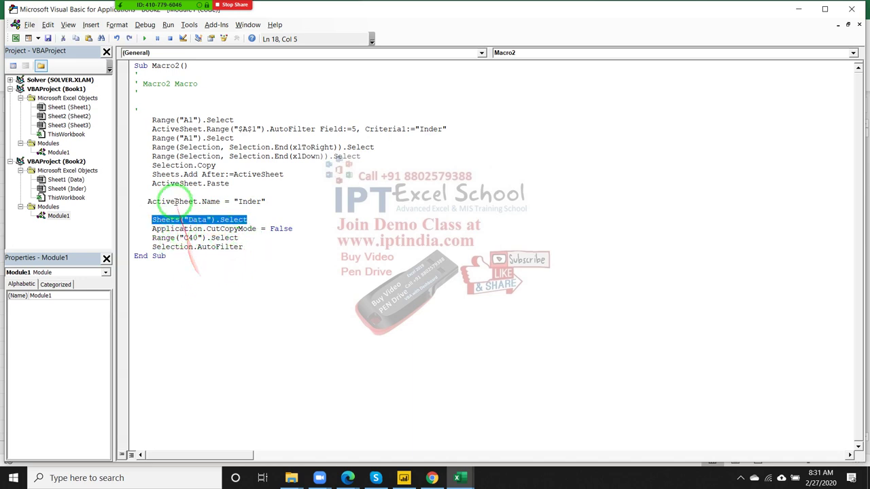
Remove the blank lines above ActiveSheet.Name and Sheets("Data").Select, then return to Excel
click(167, 191)
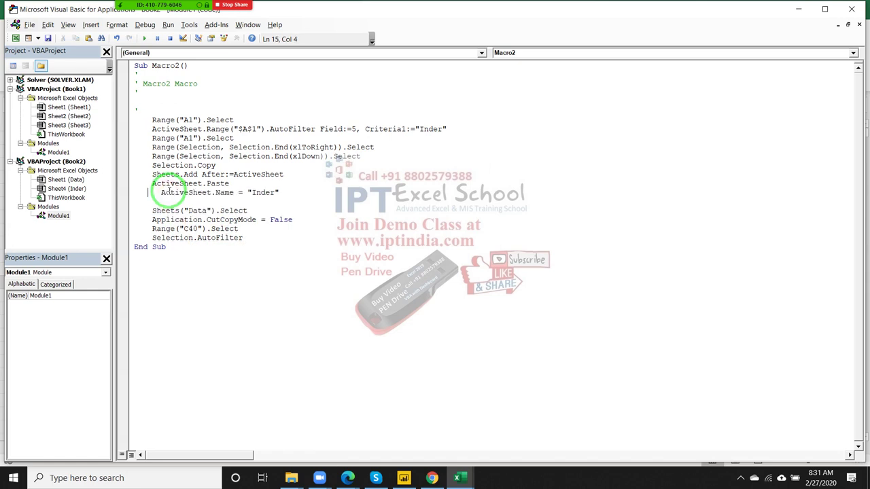
key(Delete)
key(Delete)
key(Delete)
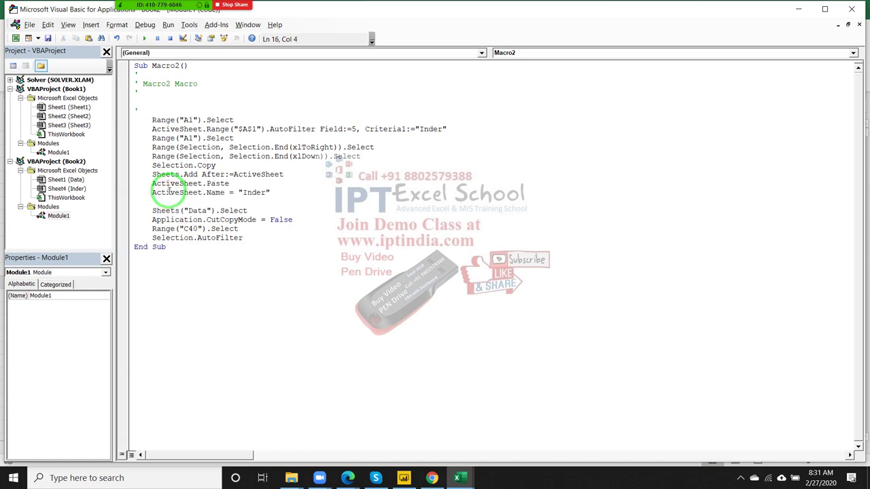
key(Delete)
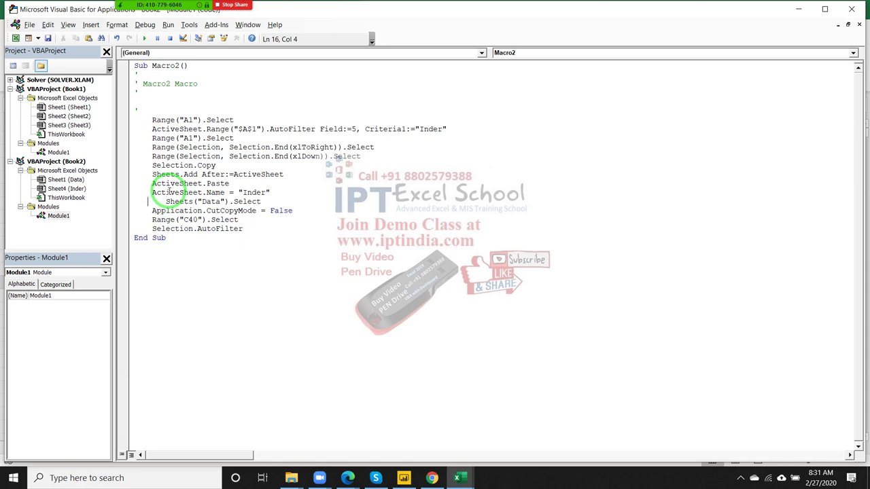
key(Delete)
key(Delete)
key(Delete)
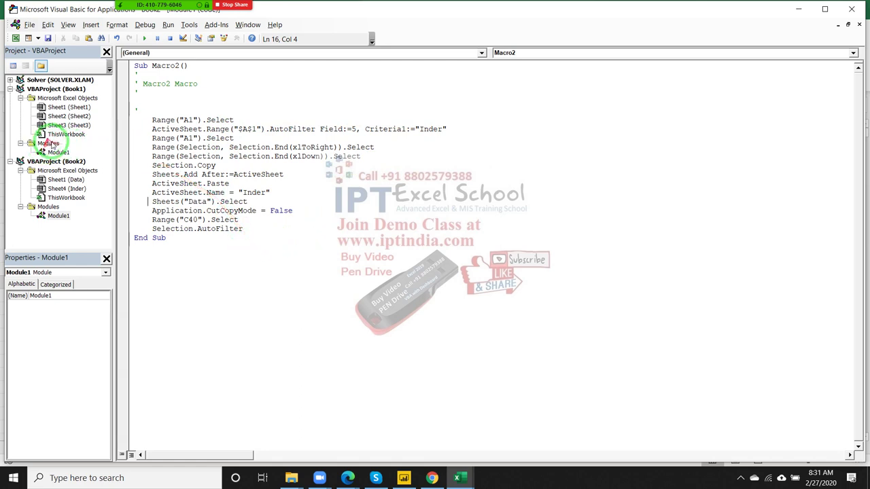
key(alt+F11)
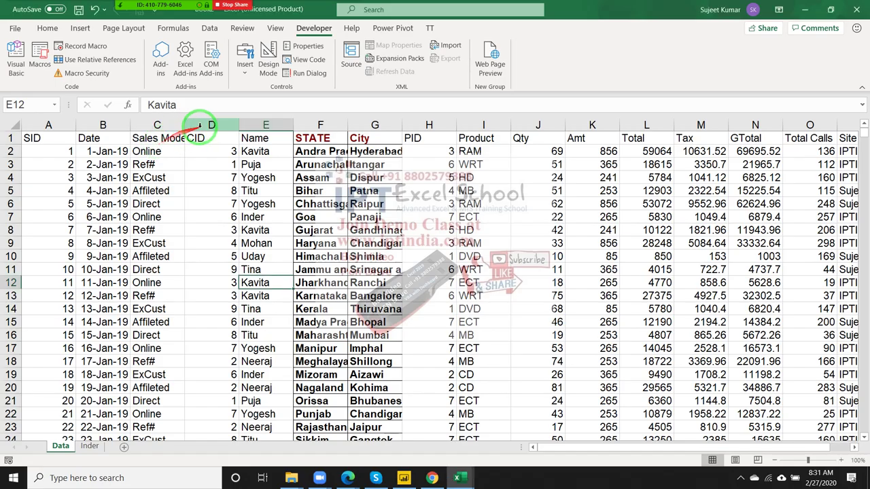
Review the Name column E, then select getuniq's code from On Error Resume Next to Next Item in Book1's Module1
click(251, 124)
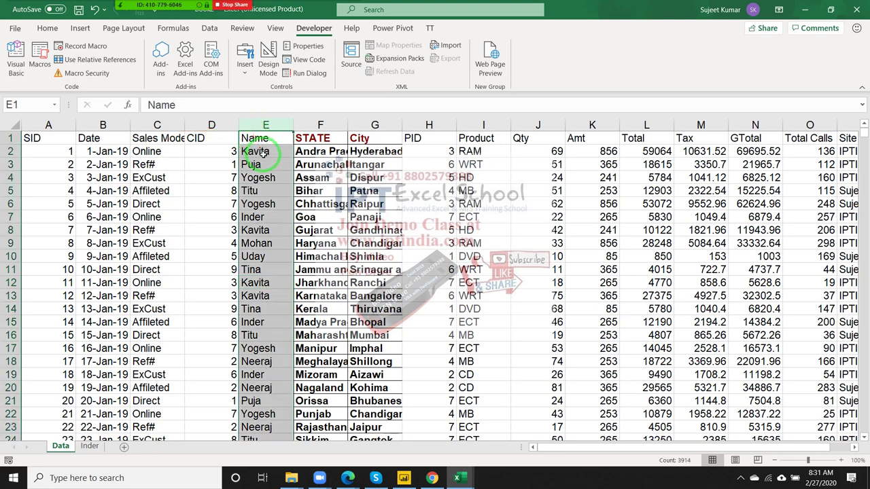
click(264, 162)
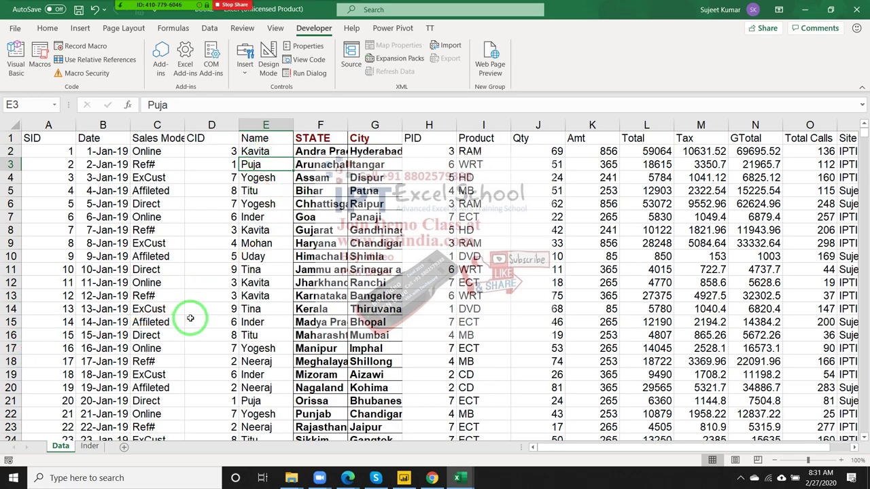
key(alt+F11)
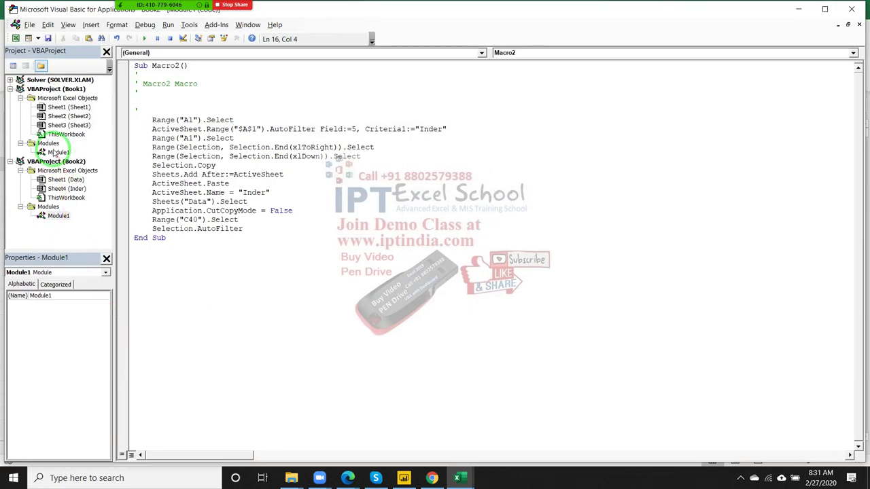
double_click(57, 152)
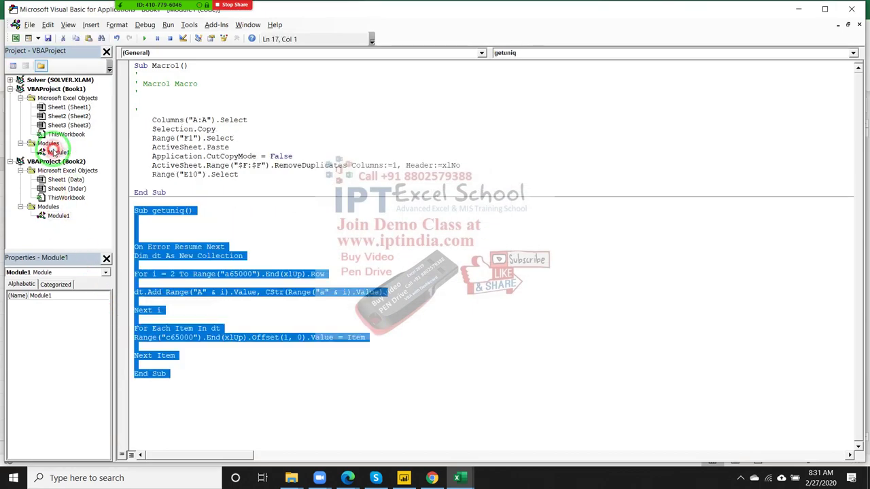
click(221, 364)
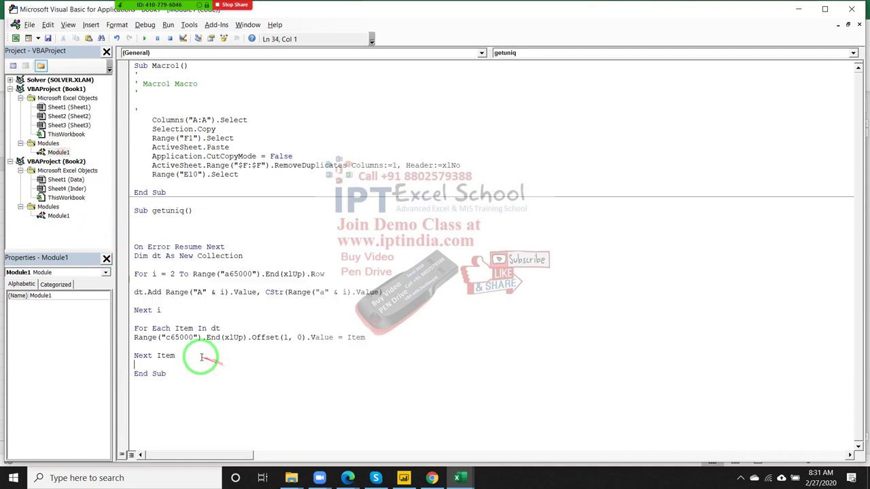
drag(201, 359, 130, 240)
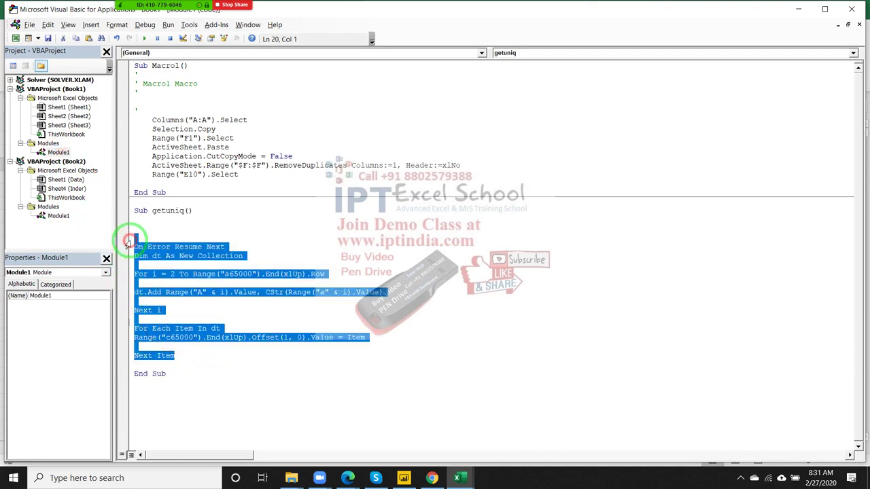
Paste the copied getuniq loop at the top of Macro2, above Range("A1").Select
double_click(57, 215)
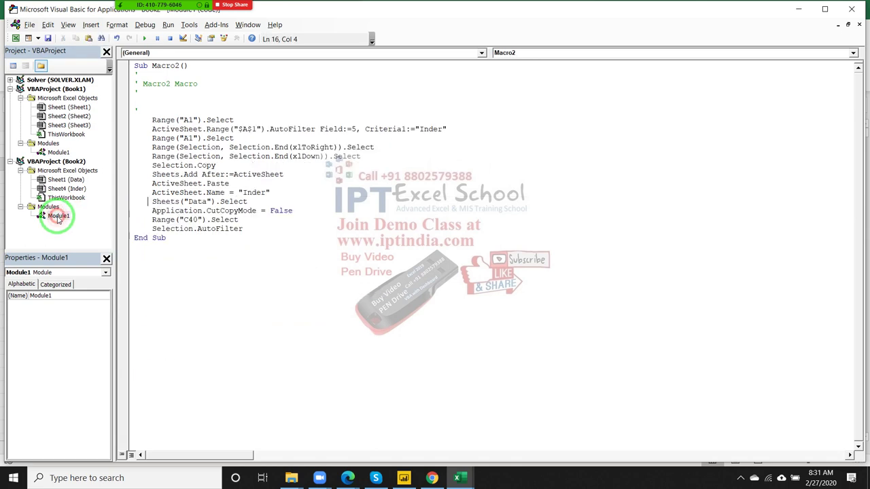
click(152, 120)
key(Return)
key(Return)
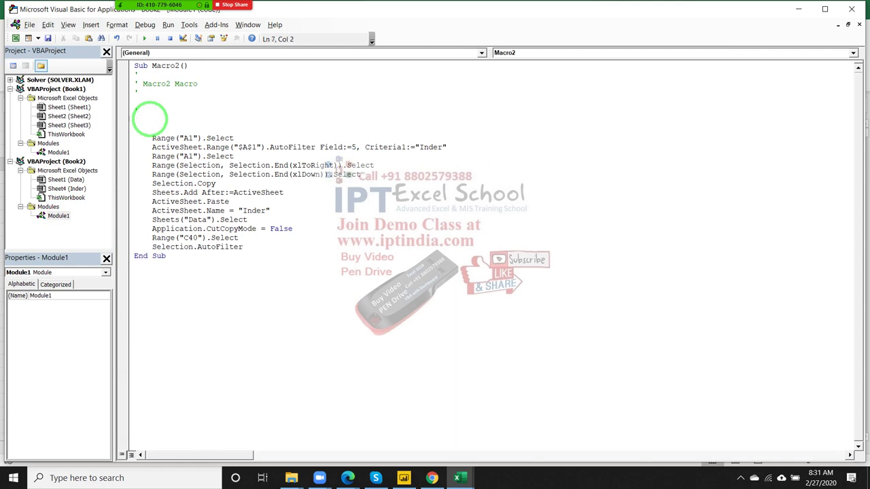
key(ctrl+v)
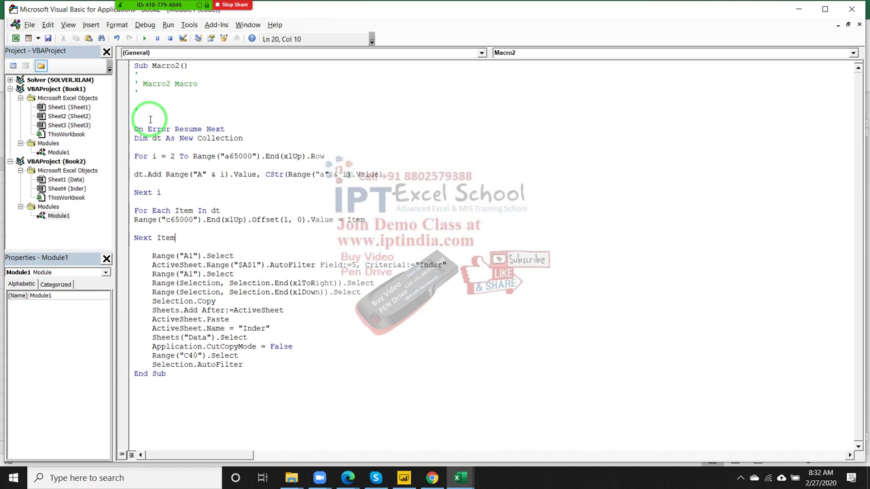
Change the last-row lookup from Range("a65000") to Range("e65000")
double_click(188, 130)
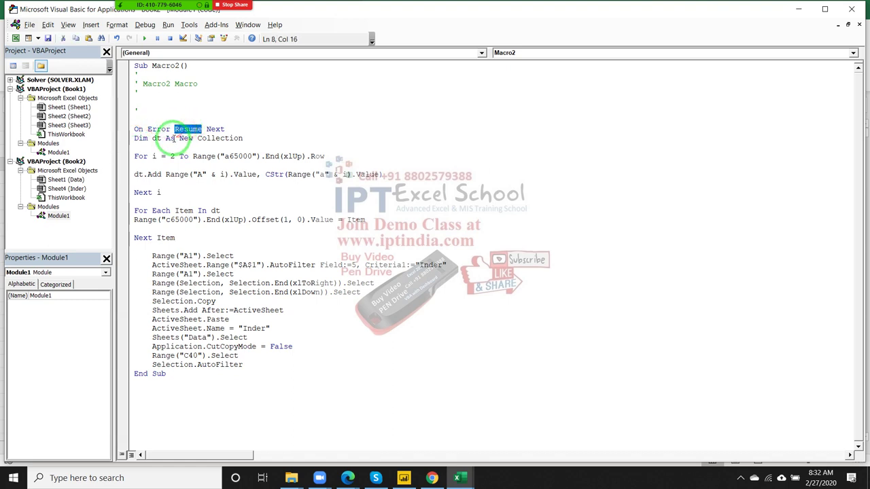
click(175, 138)
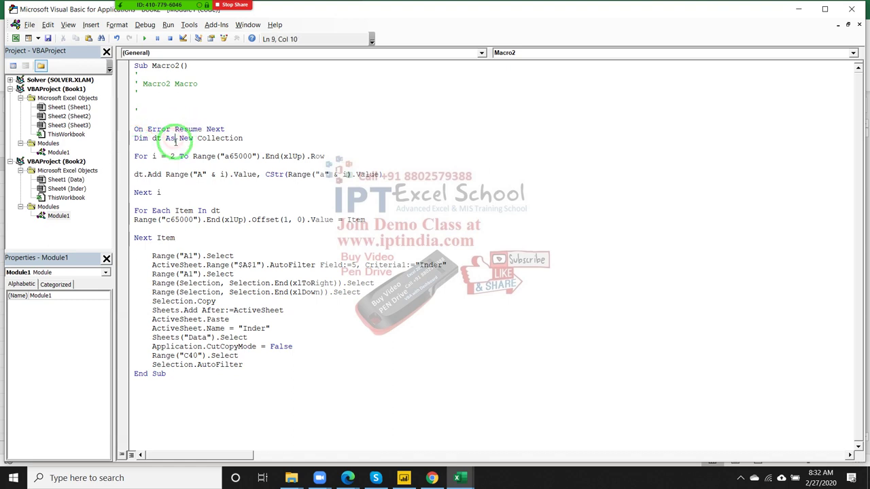
click(228, 156)
key(BackSpace)
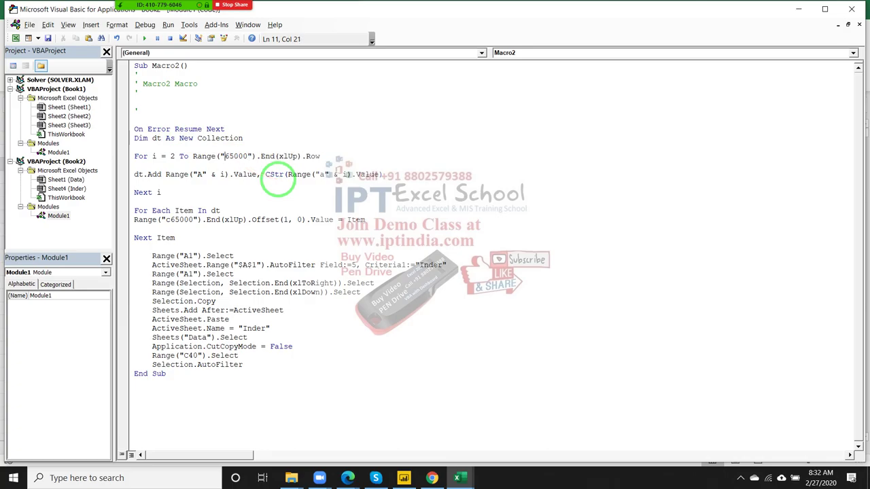
text(e)
key(alt+F11)
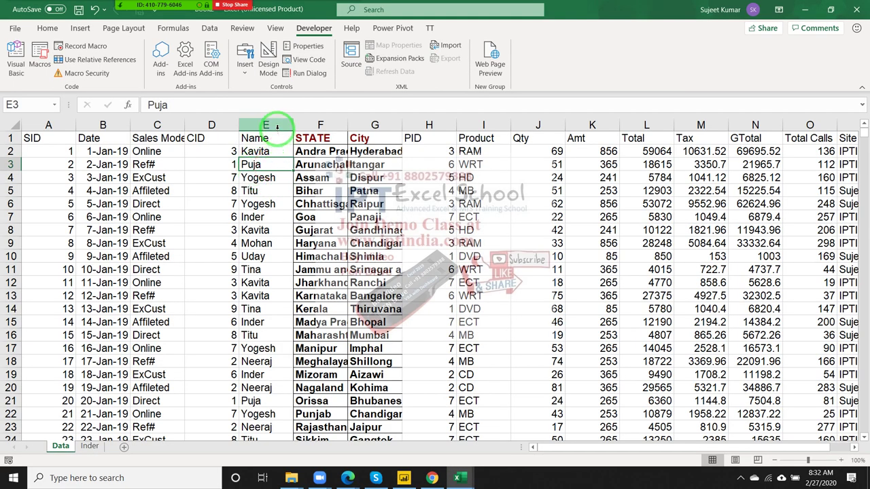
key(alt+F11)
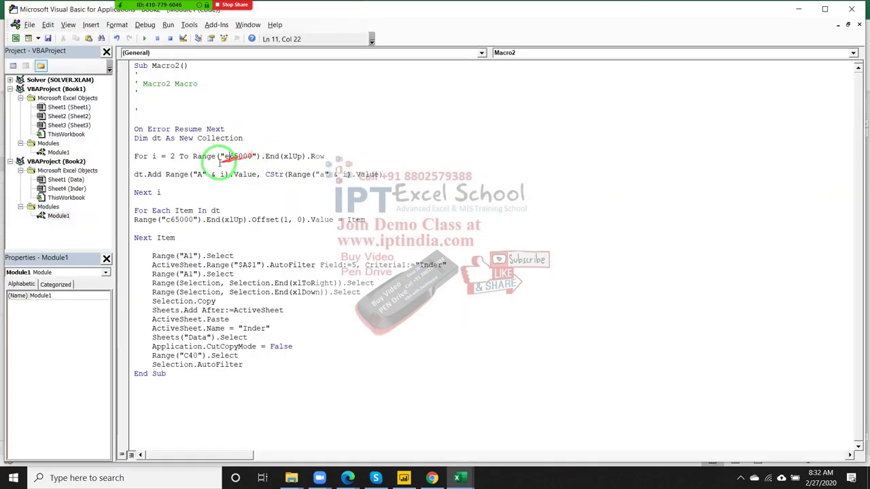
Switch both column letters in the dt.Add line from A to E, and select the column C output line
click(198, 174)
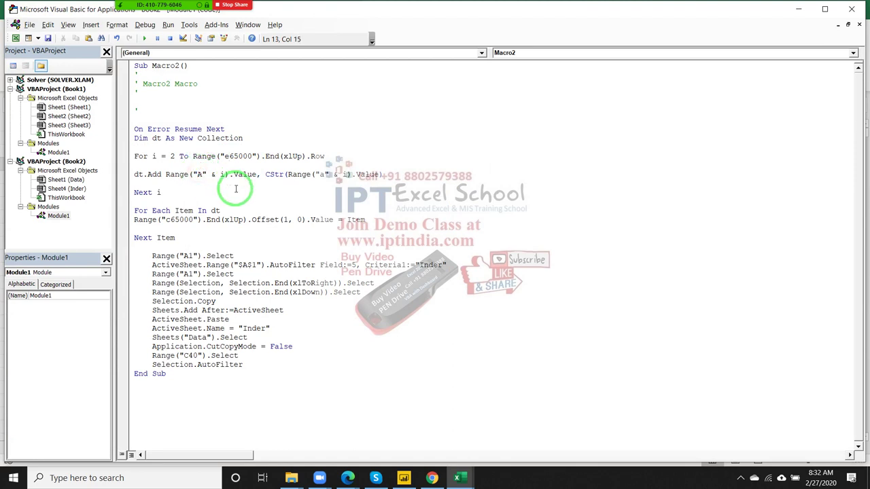
key(Delete)
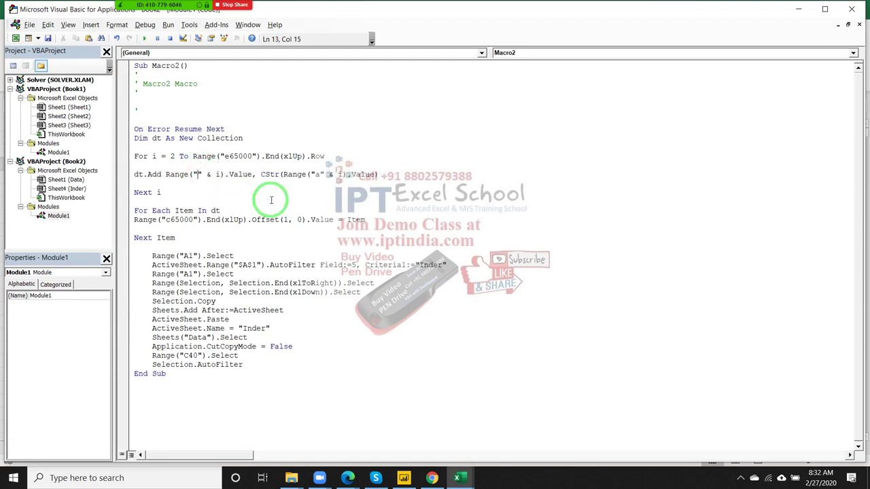
text(e)
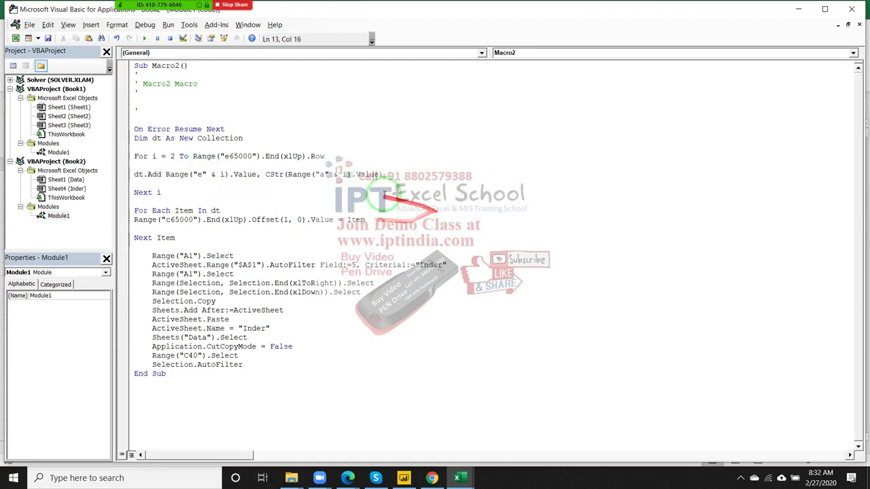
click(322, 175)
text(e)
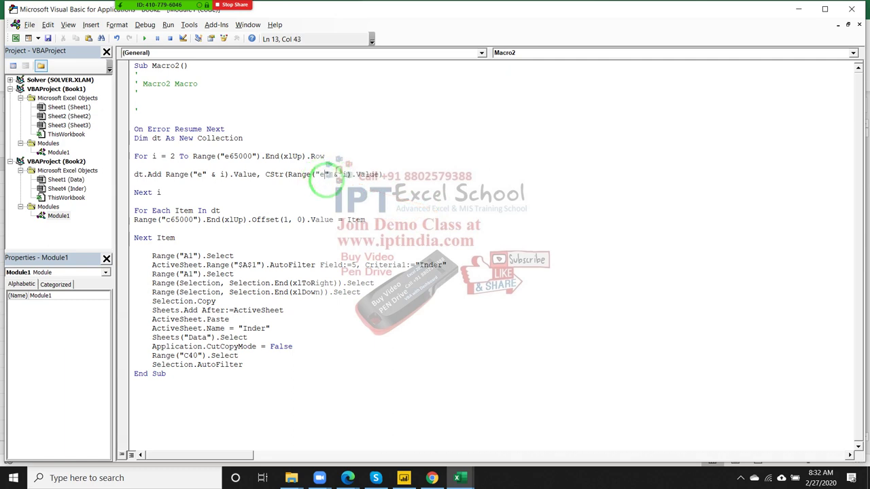
click(247, 236)
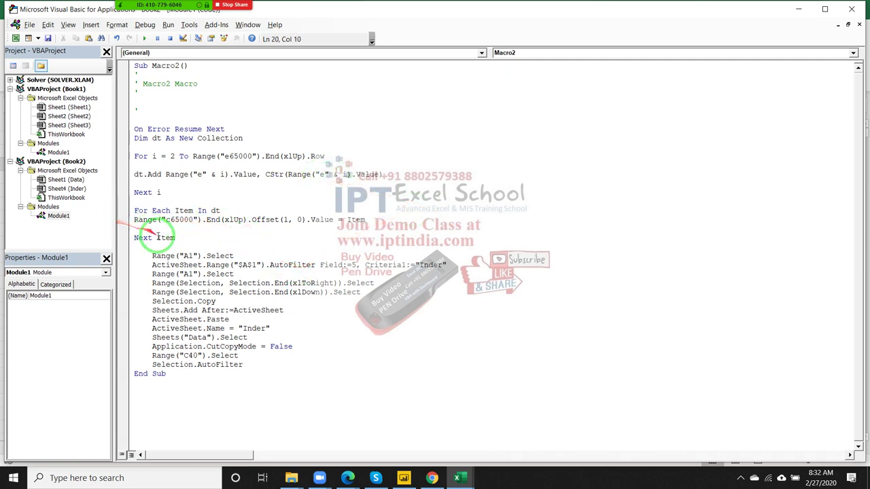
drag(134, 220, 406, 217)
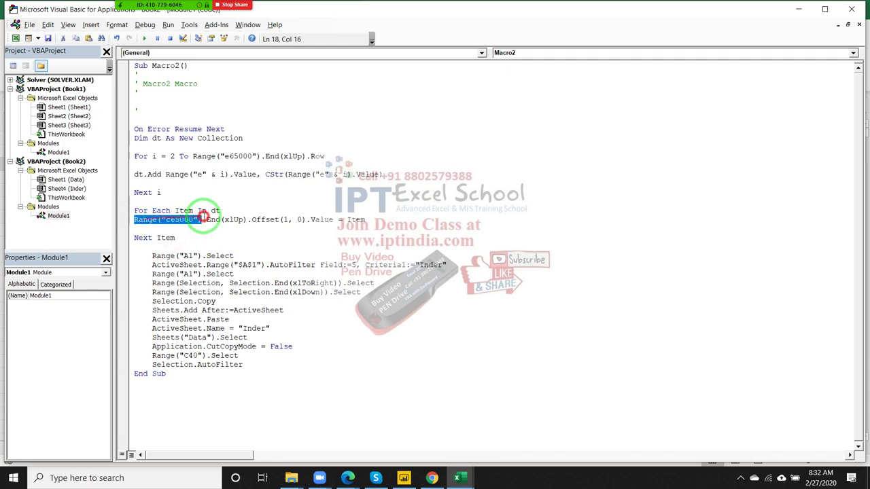
Delete the column C output line and move Next Item below Selection.AutoFilter to close the loop
key(Delete)
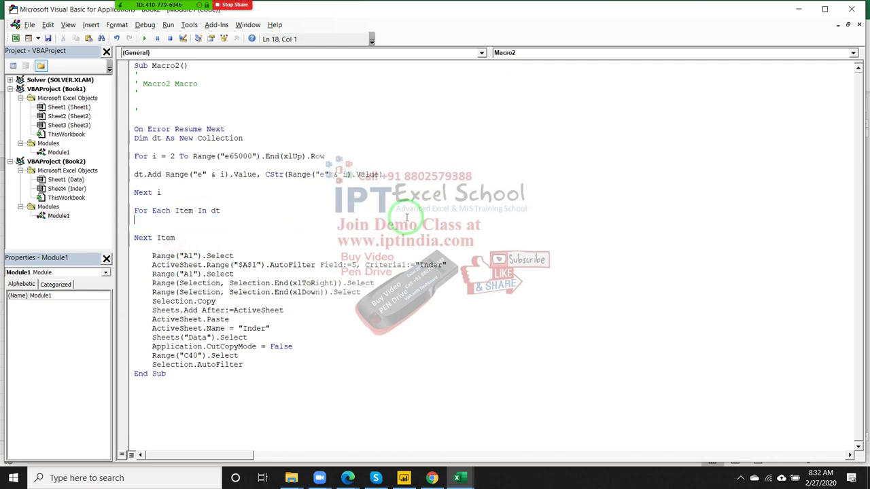
key(Down)
key(Down)
key(shift+End)
key(ctrl+c)
key(Delete)
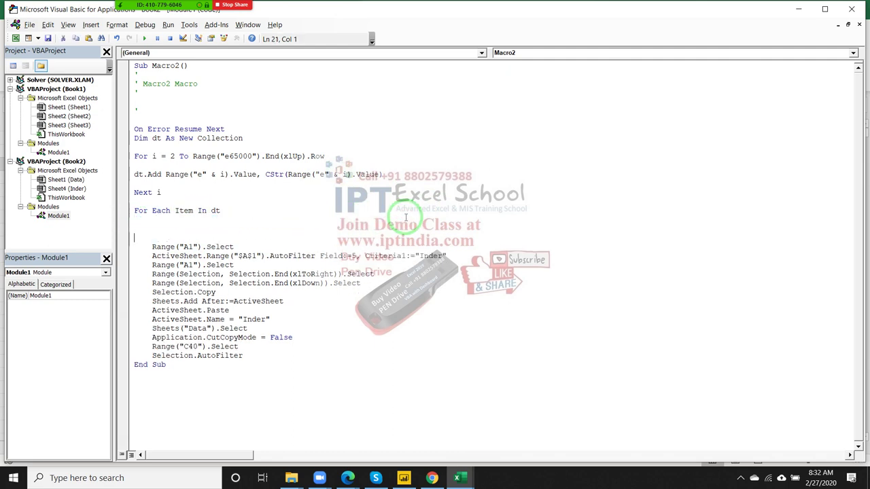
key(Delete)
click(244, 355)
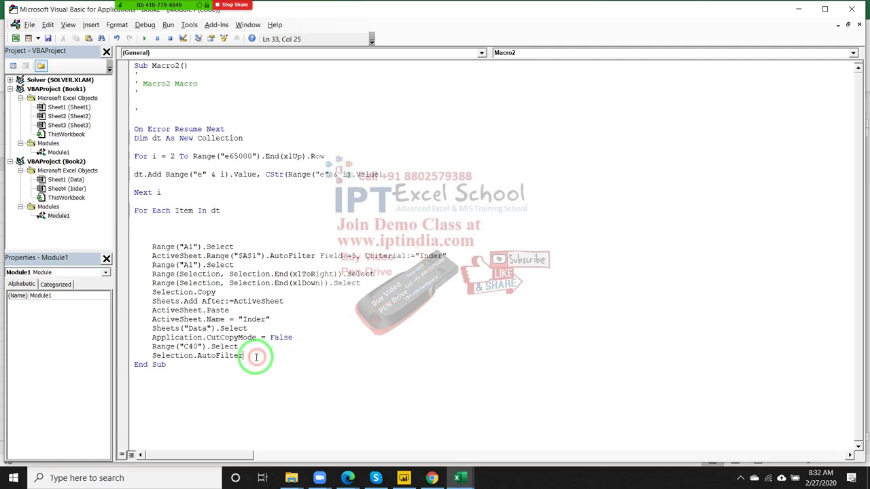
key(Return)
key(Return)
key(Return)
key(Up)
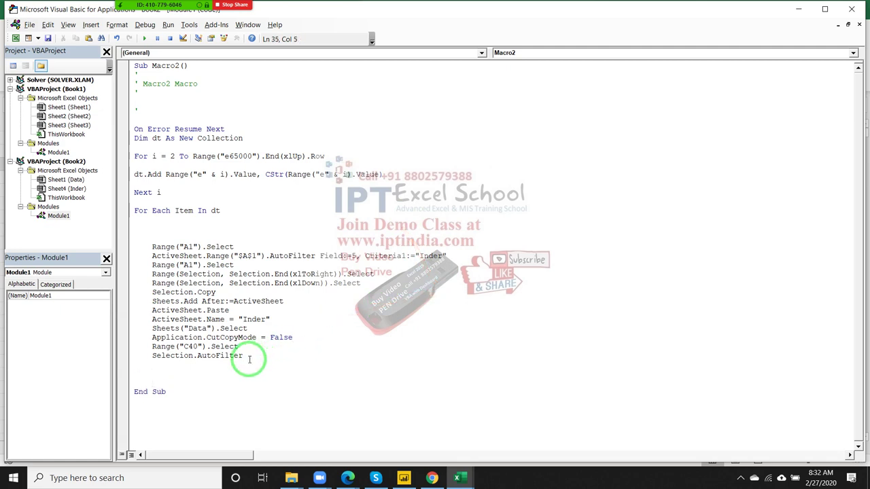
key(ctrl+v)
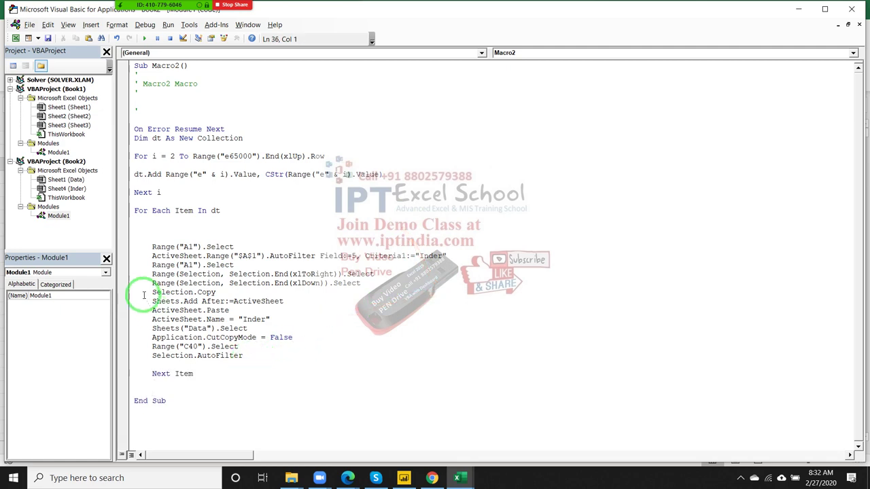
drag(140, 229, 164, 216)
click(161, 220)
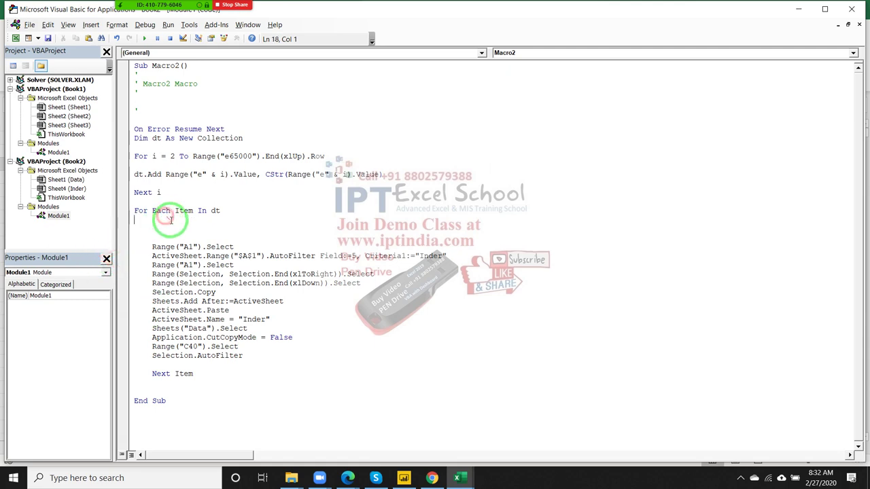
click(220, 211)
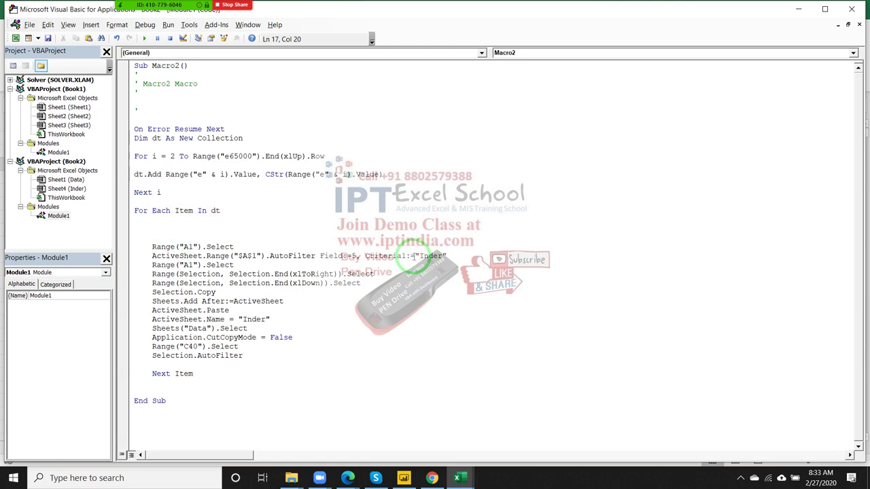
Replace "Inder" with Item in both Criteria1 and ActiveSheet.Name, then return to Excel
drag(420, 256, 416, 255)
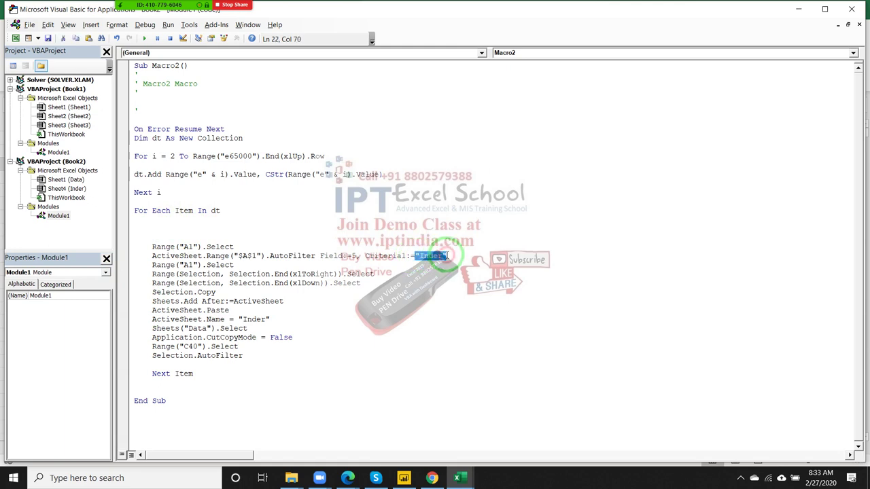
text(item)
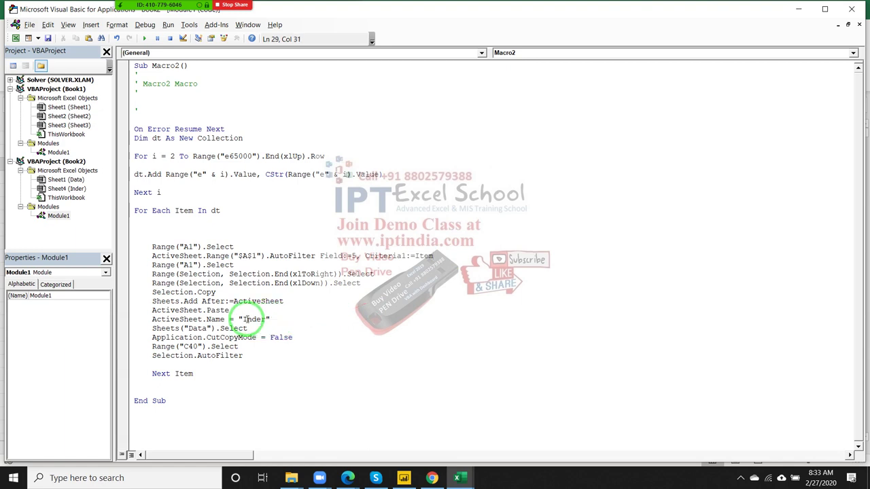
click(270, 320)
drag(239, 319, 282, 316)
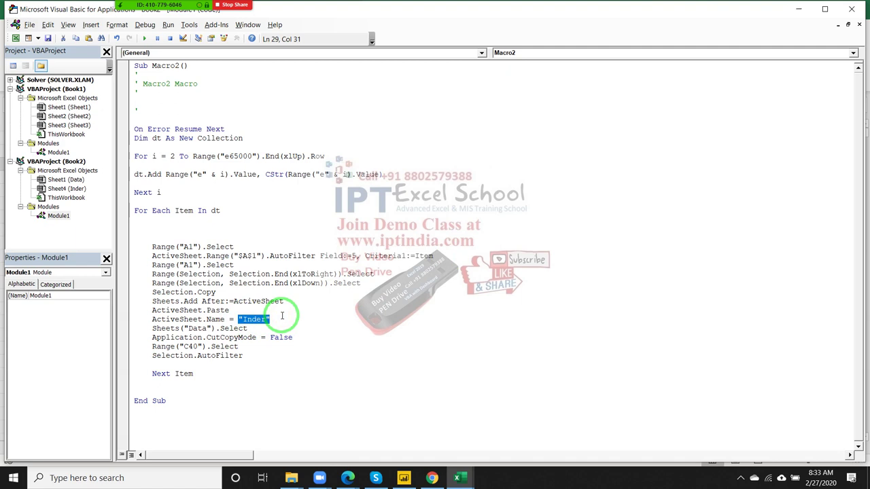
key(BackSpace)
text(item)
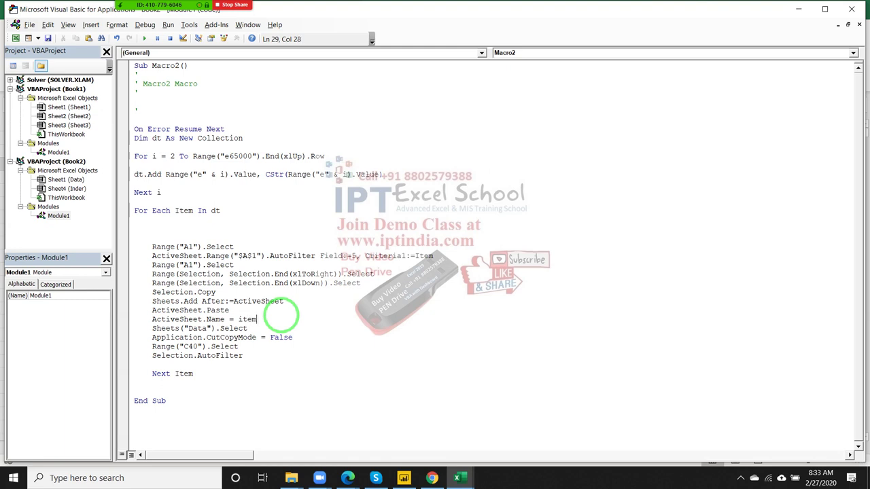
click(281, 360)
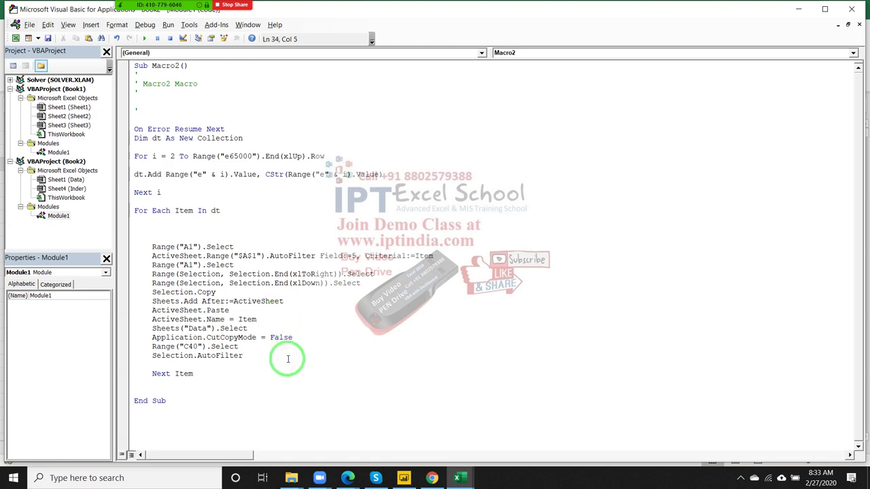
key(alt+F11)
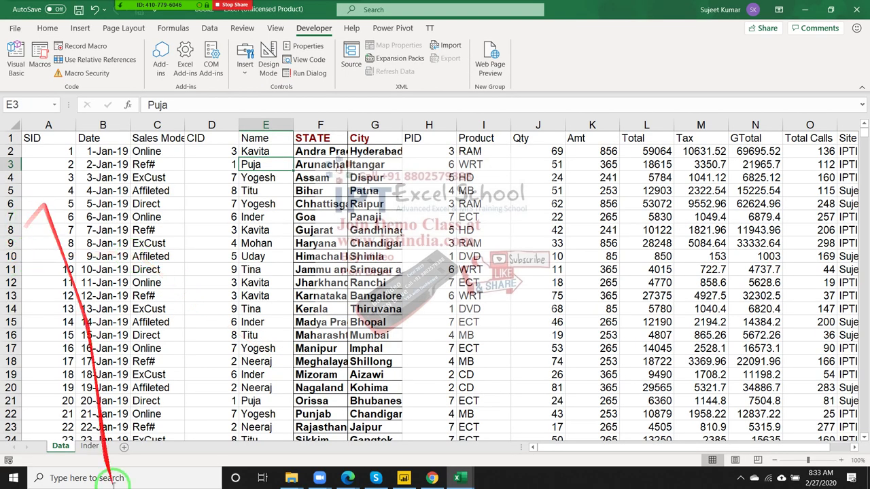
Delete the leftover Inder sheet tab, then select cell A2 on the Data sheet
click(90, 447)
right_click(88, 446)
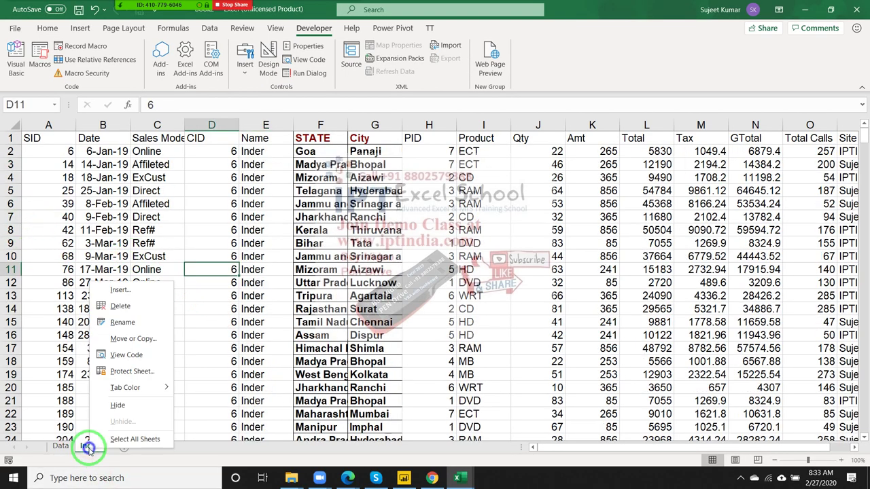
click(120, 307)
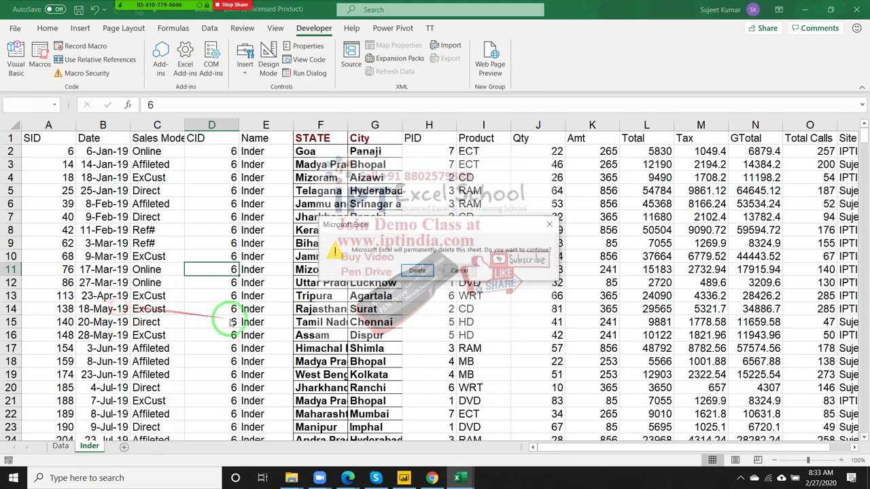
click(420, 272)
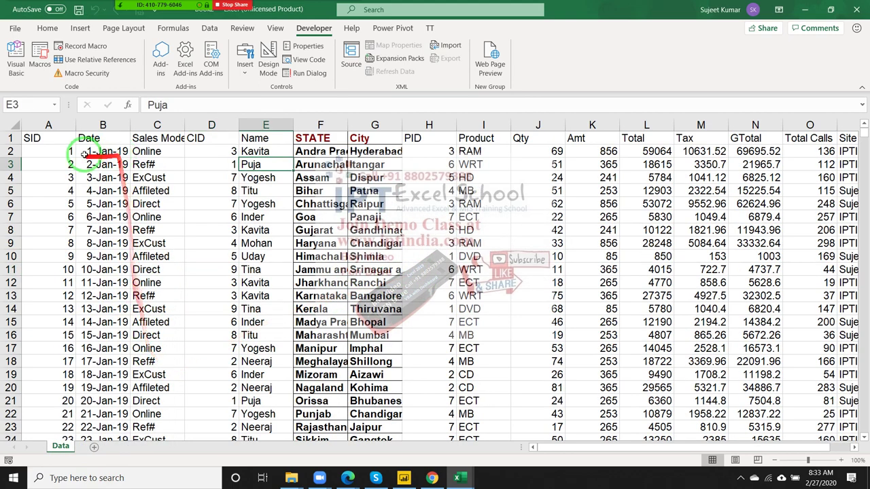
click(56, 146)
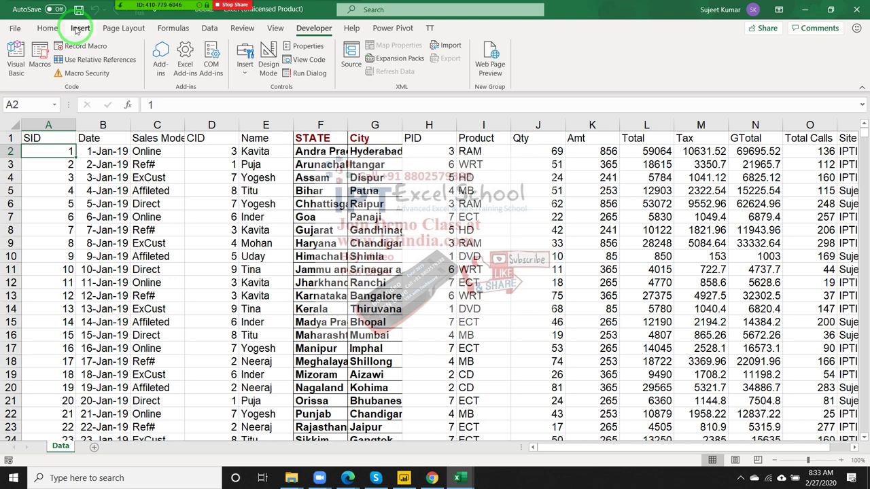
Run Macro2 from the Developer Macros list
click(39, 60)
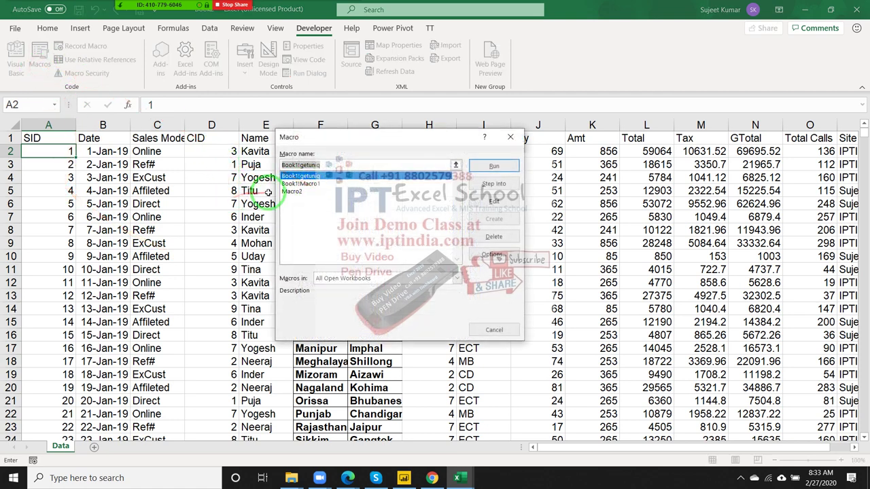
click(292, 191)
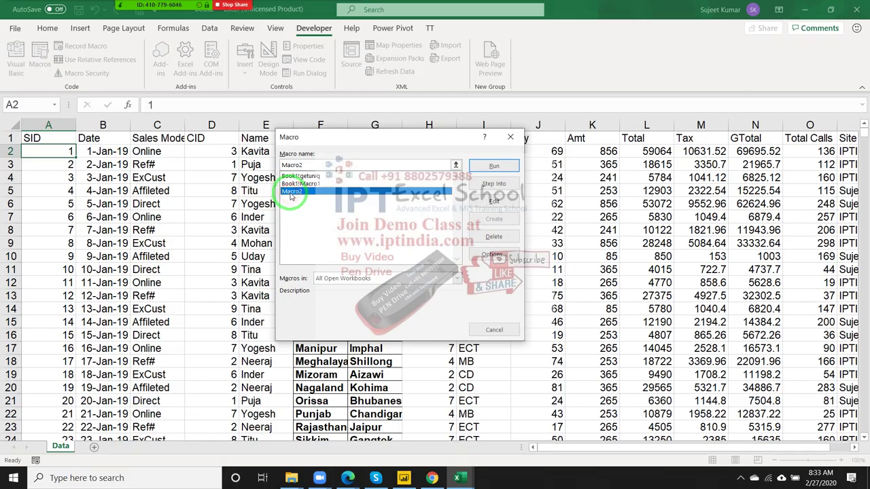
click(510, 169)
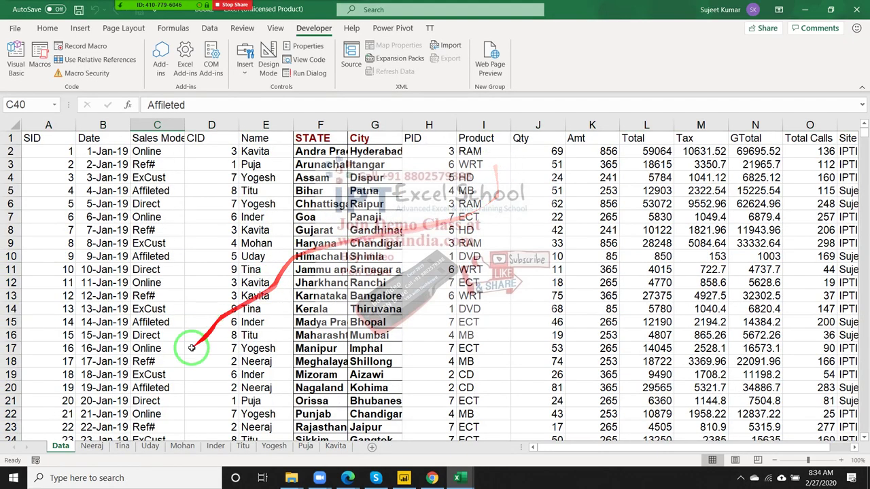
Browse the new Neeraj, Tina, Uday, Mohan, Inder, Titu, Yogesh and Puja sheets
click(106, 447)
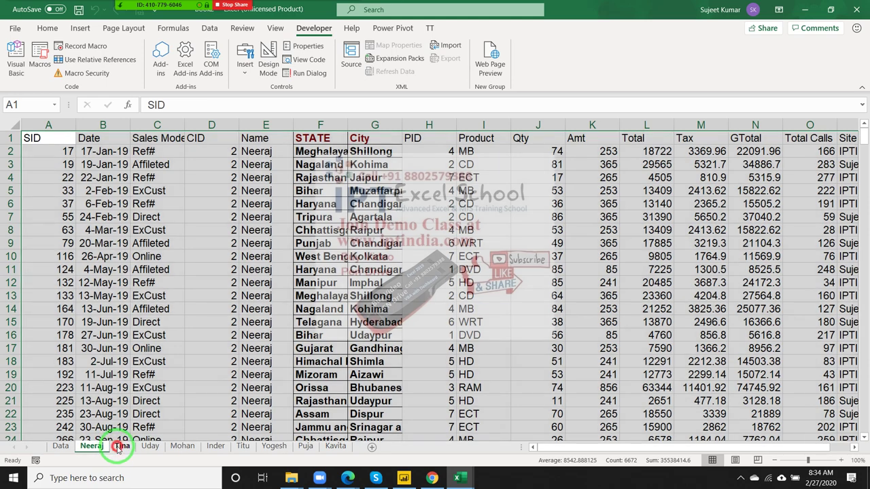
click(121, 446)
click(150, 447)
click(182, 446)
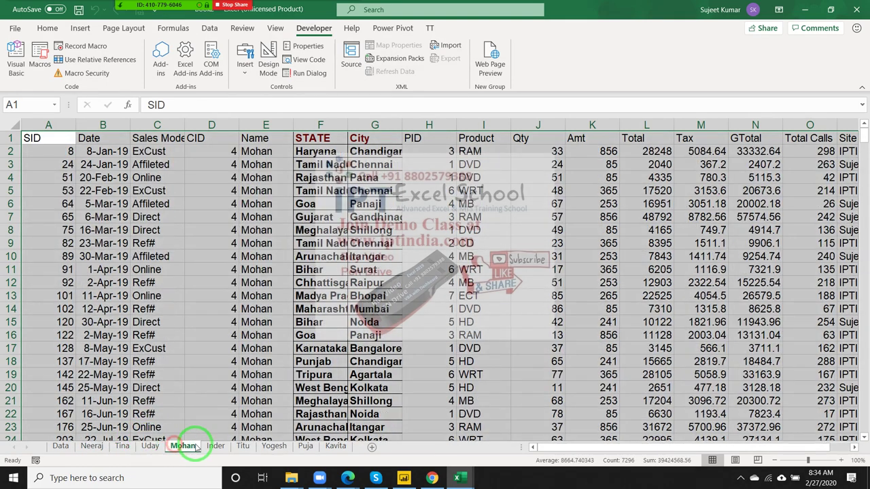
click(215, 446)
click(243, 446)
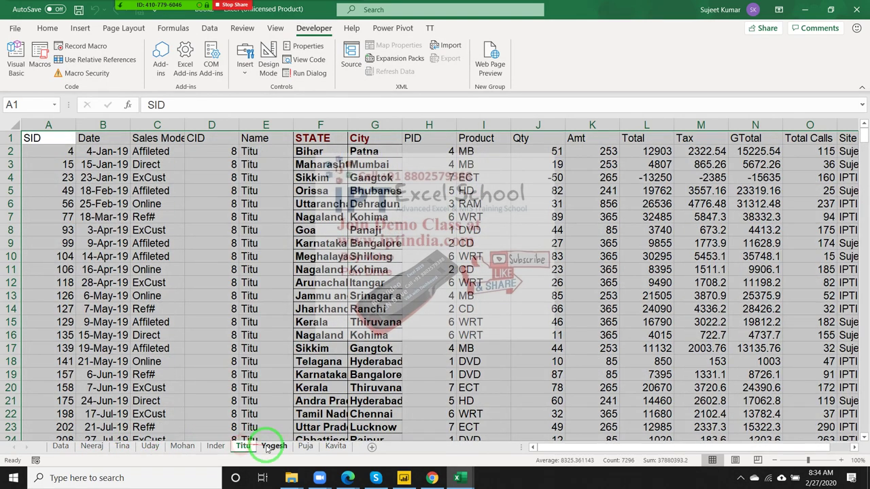
click(274, 446)
click(307, 447)
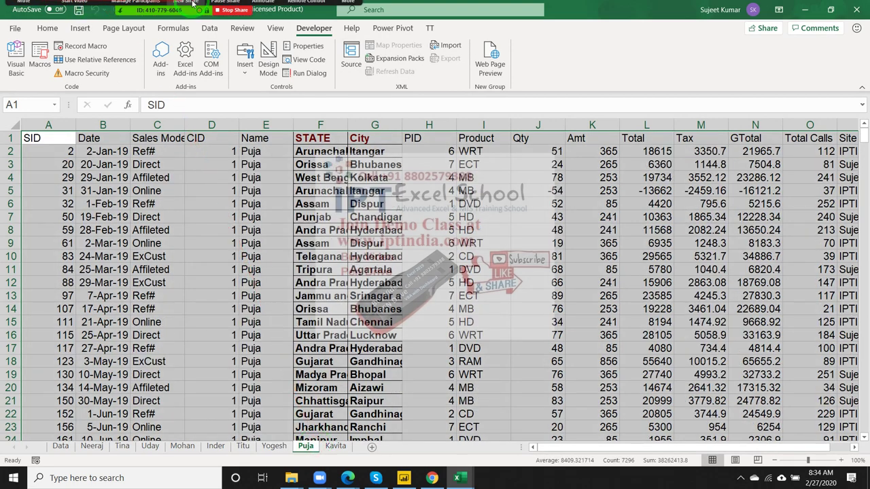
click(145, 19)
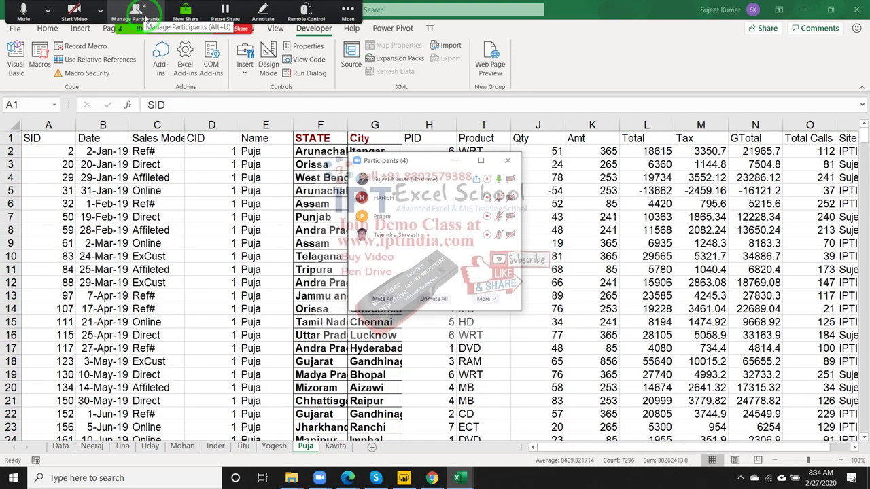
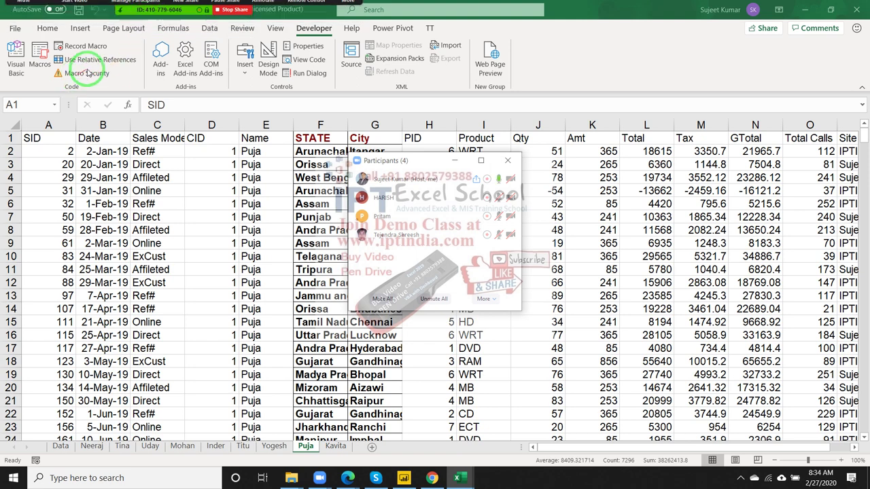
Close the Zoom Participants window and bring up the save prompt for Book2 as .xlsm
click(360, 63)
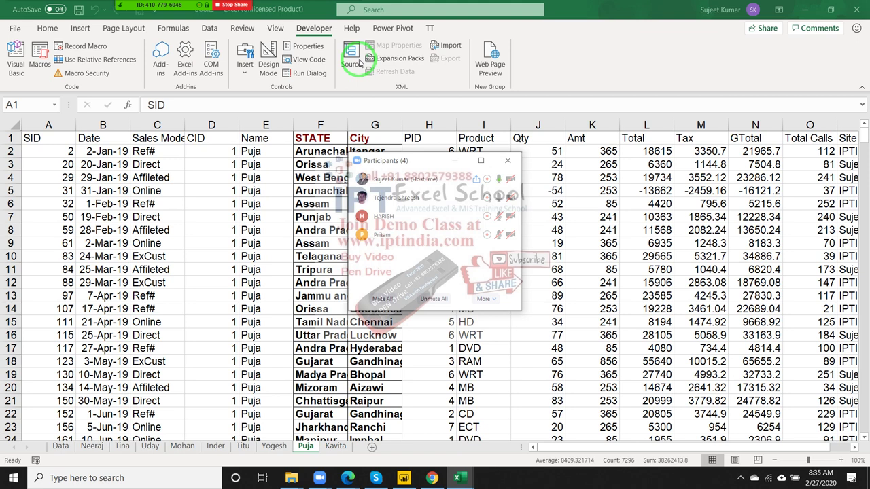
click(508, 160)
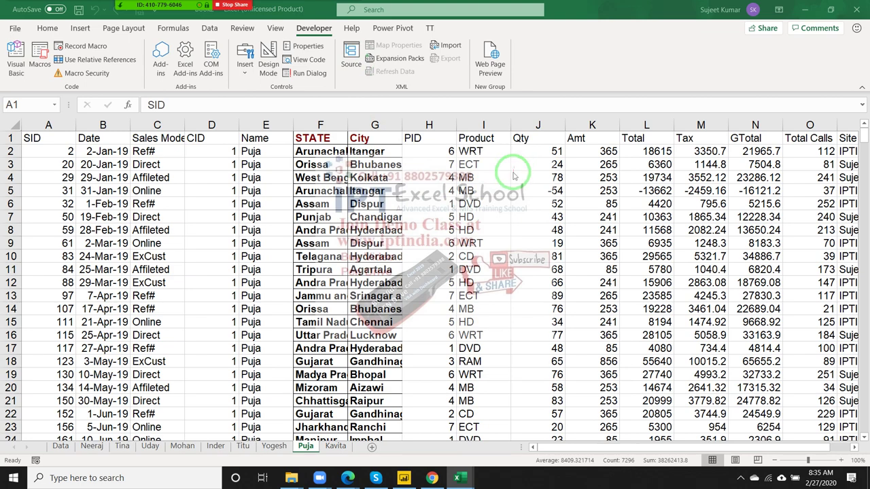
key(ctrl+a)
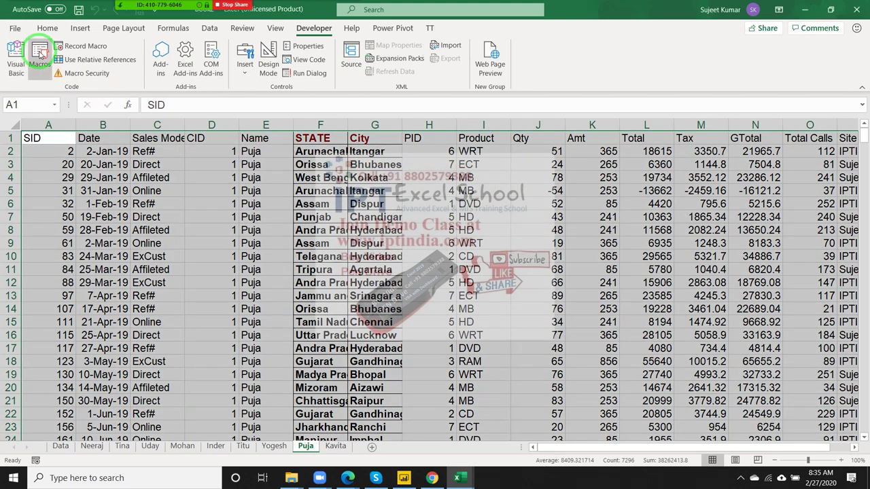
drag(42, 68, 105, 156)
click(192, 193)
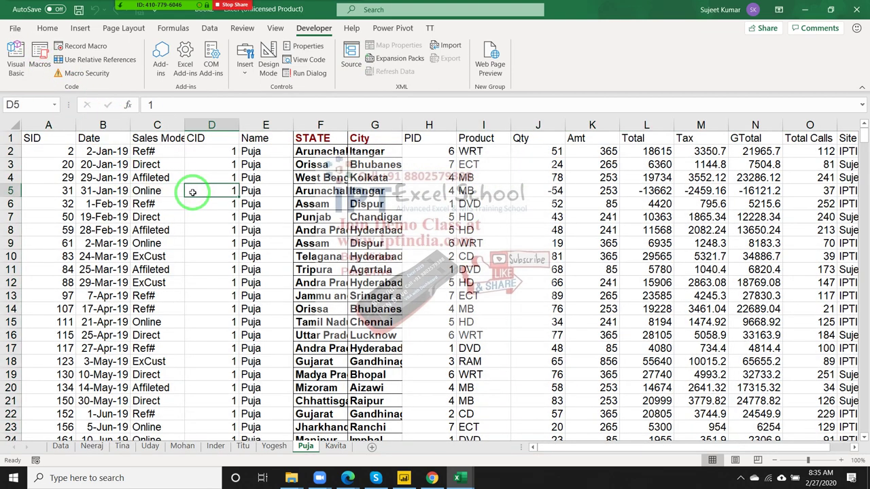
key(ctrl+s)
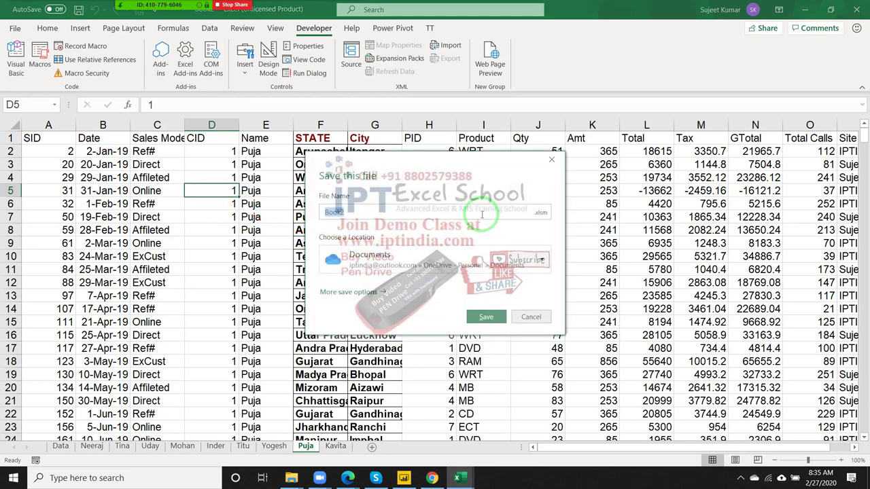
Name the file ForEachLoop, pick Desktop › MF › New folder, and save it as .xlsm
text(p)
text(a)
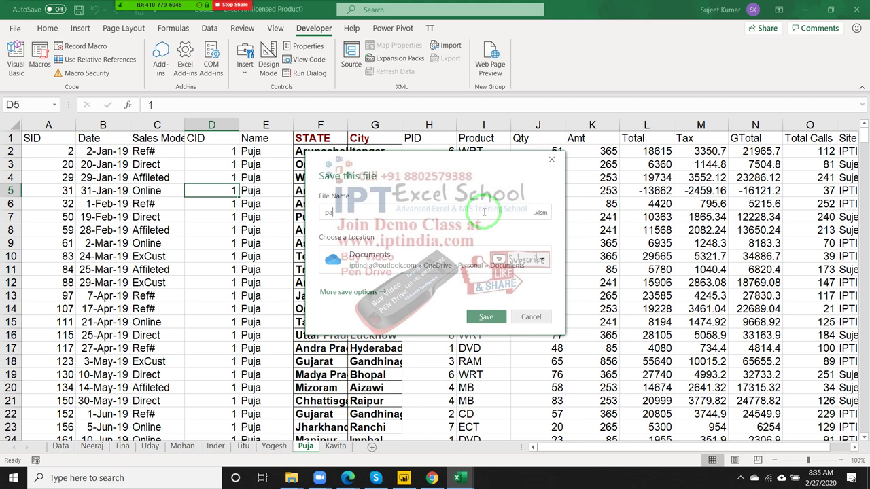
key(BackSpace)
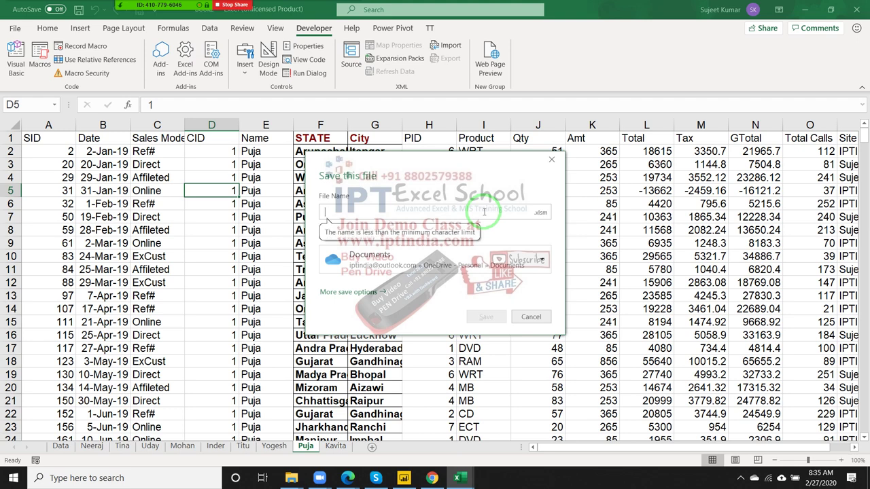
text(ForEachLoop)
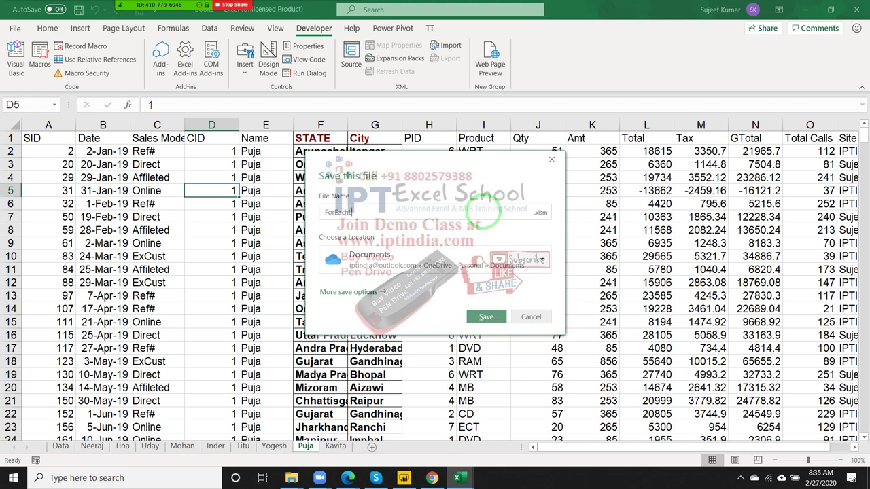
click(475, 260)
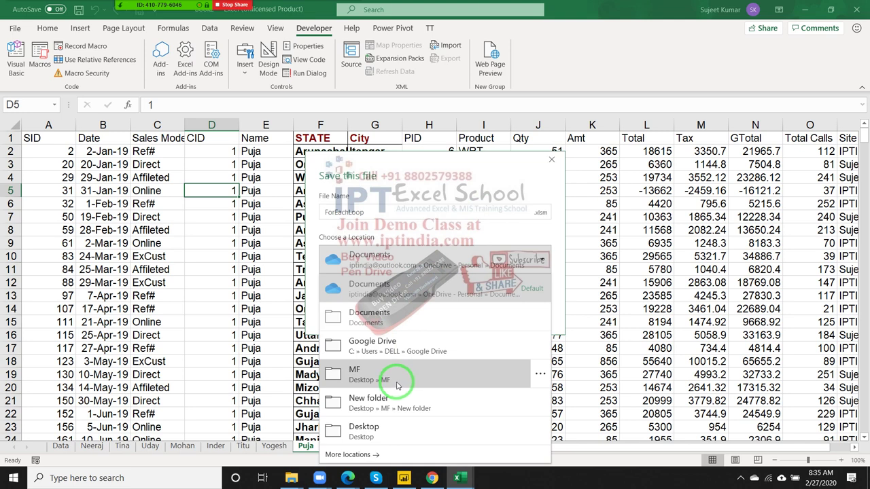
click(393, 403)
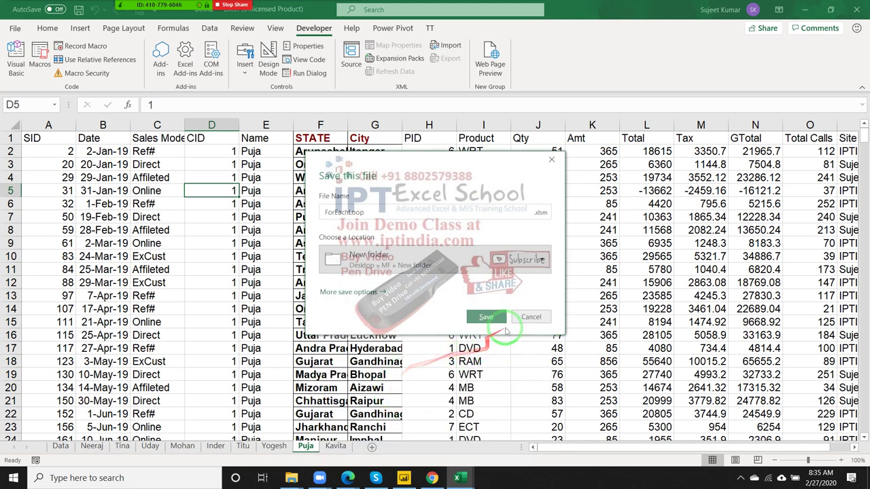
click(492, 319)
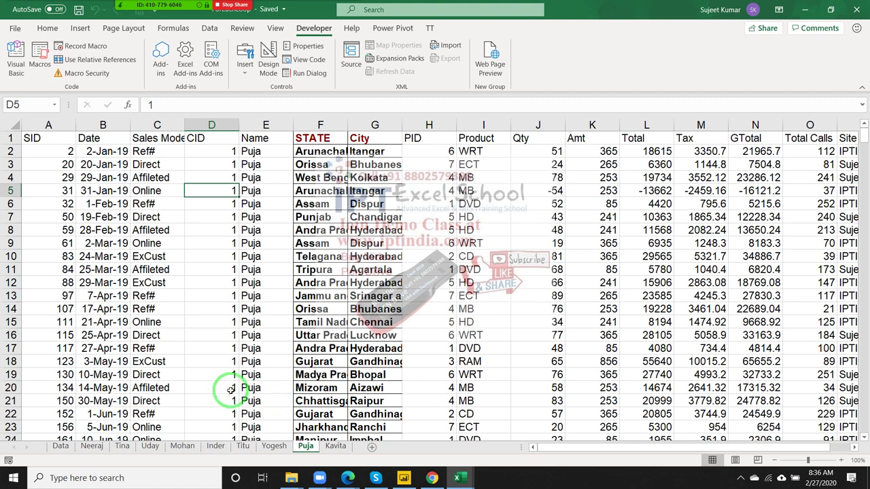
Look over the Data and Kavita sheets, selecting cells C16:E18 on Kavita
click(60, 446)
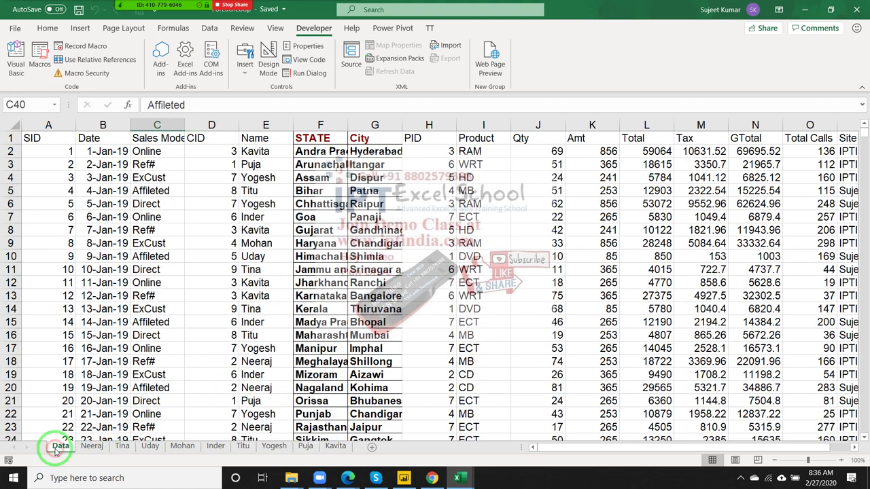
click(272, 151)
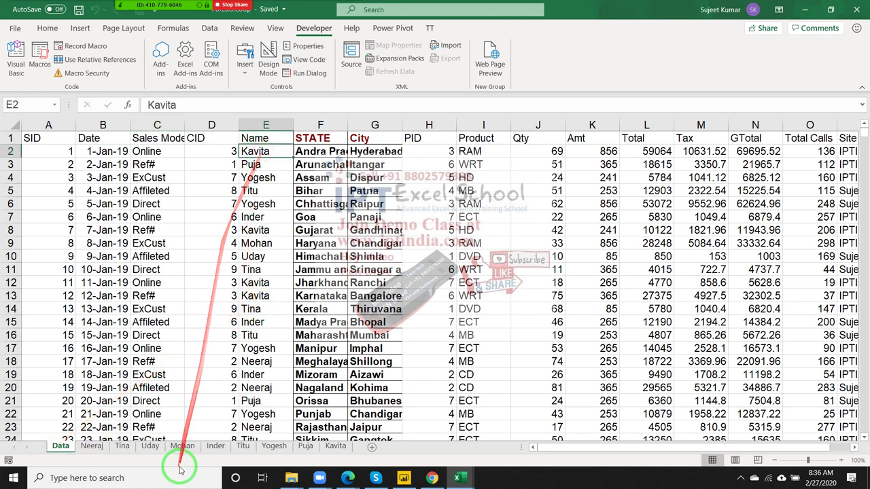
ctrl+click(339, 449)
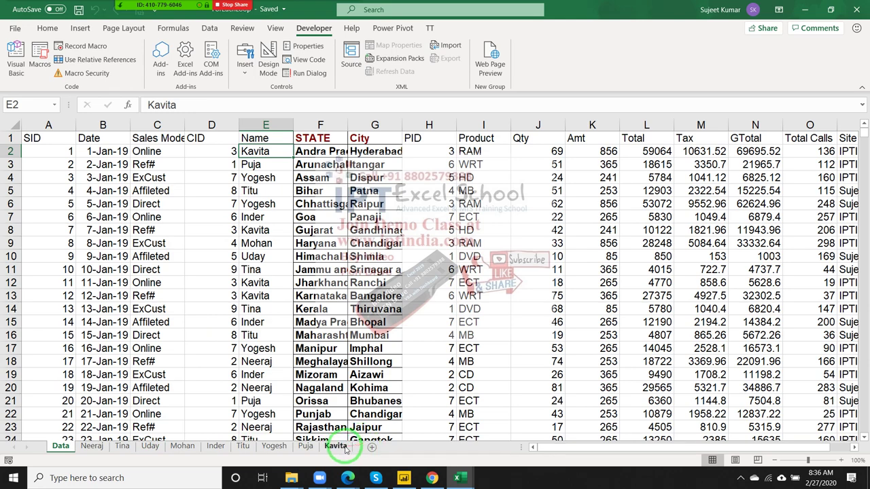
click(344, 448)
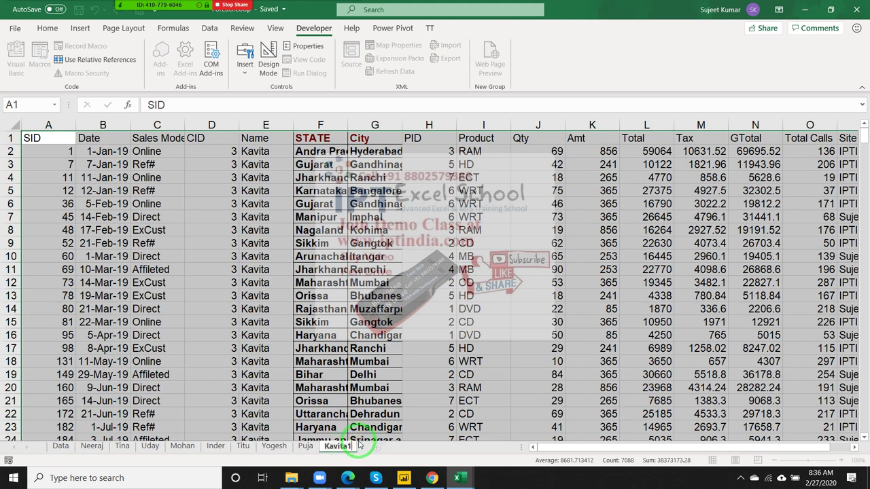
click(355, 441)
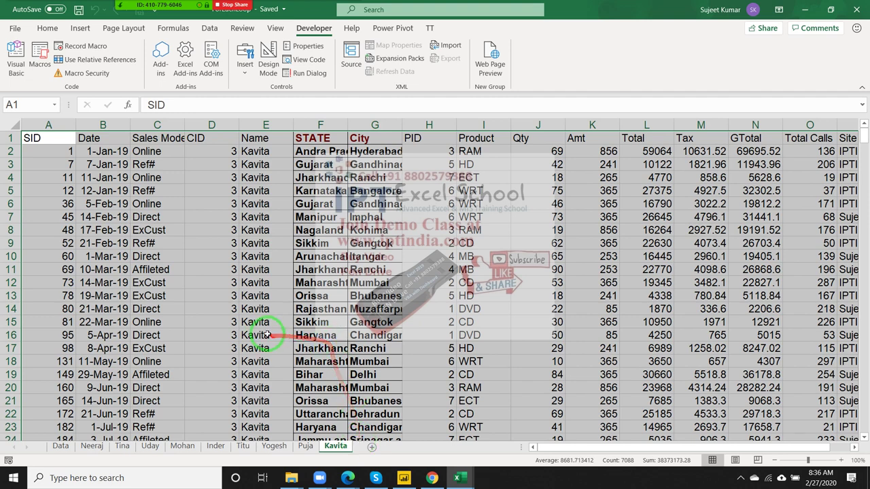
drag(255, 335, 149, 362)
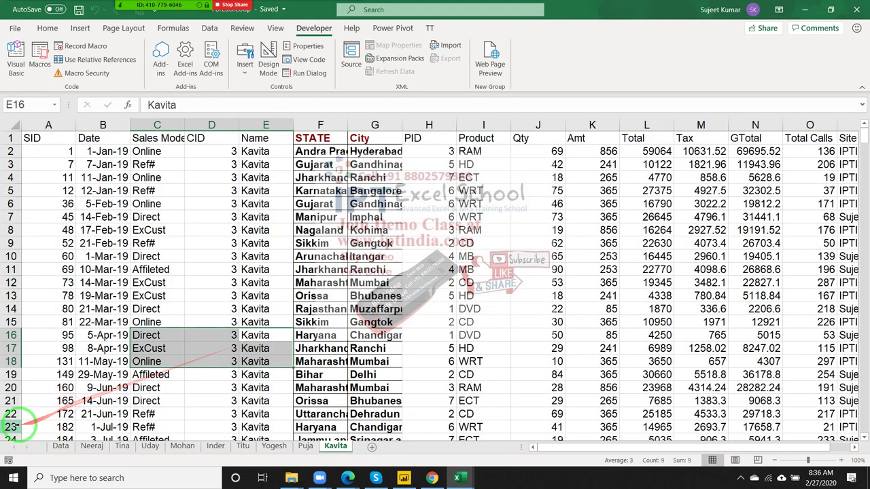
Ctrl-drag the Neeraj tab past Tina to create the copy Neeraj (2)
click(78, 446)
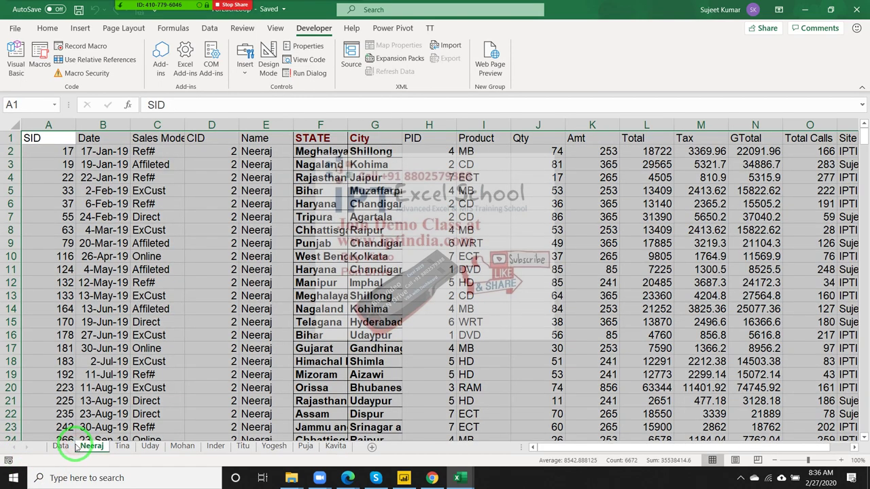
click(232, 309)
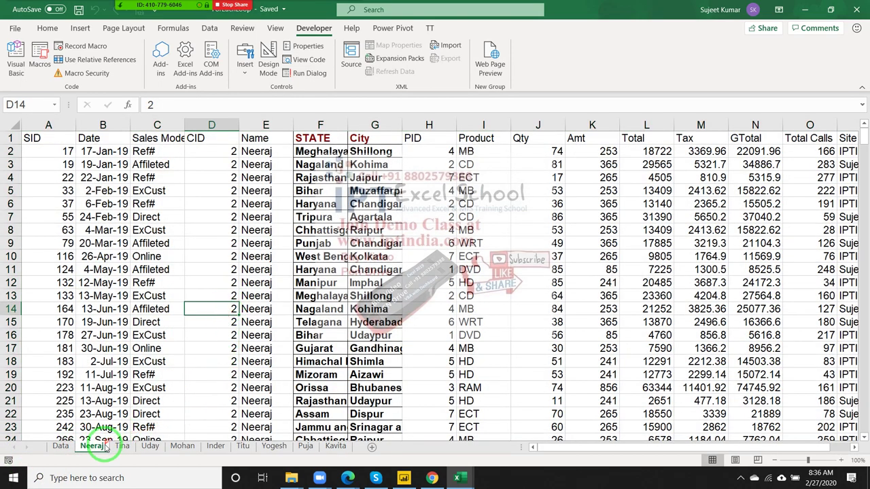
drag(136, 431, 139, 439)
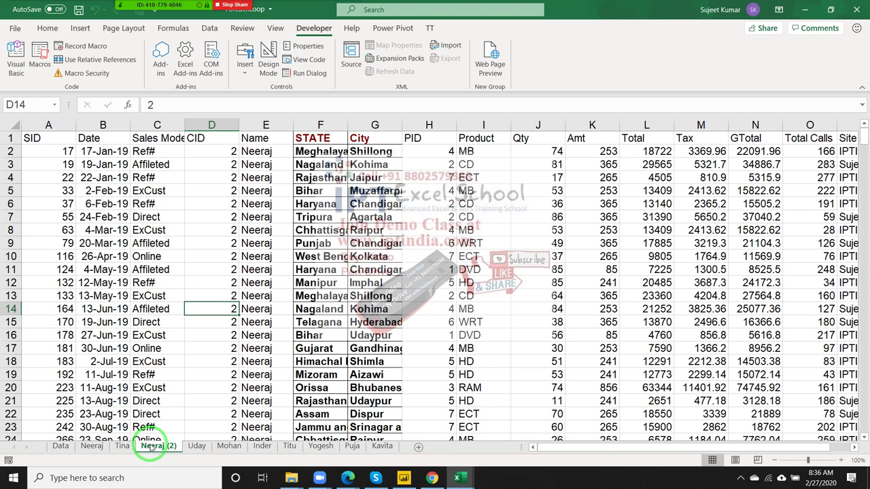
Delete the Neeraj (2) sheet, return to the Data sheet, and switch back to Gmail
right_click(151, 447)
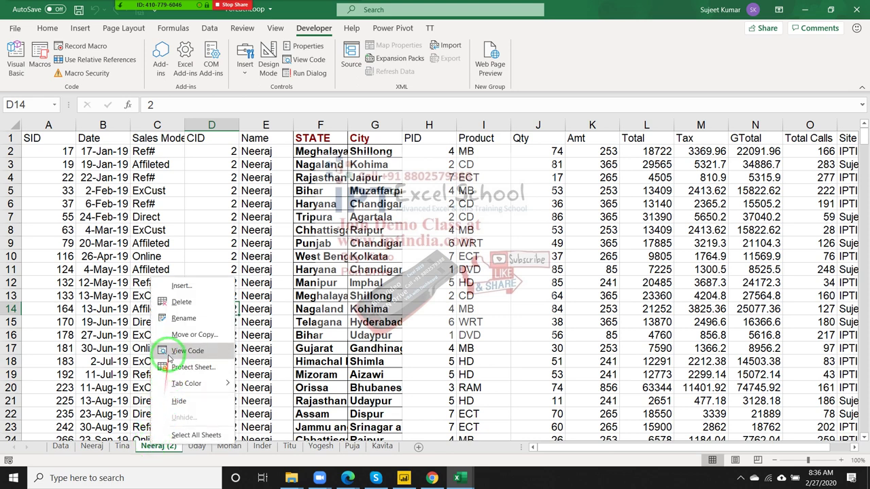
click(184, 302)
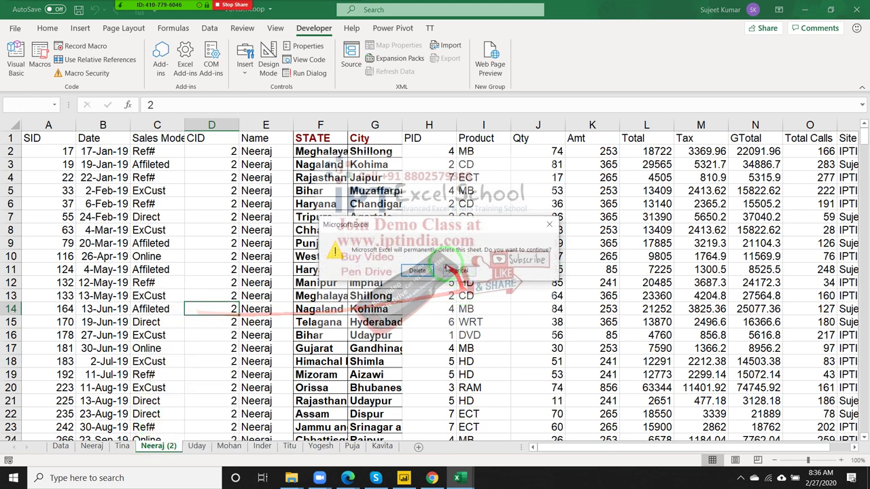
click(416, 271)
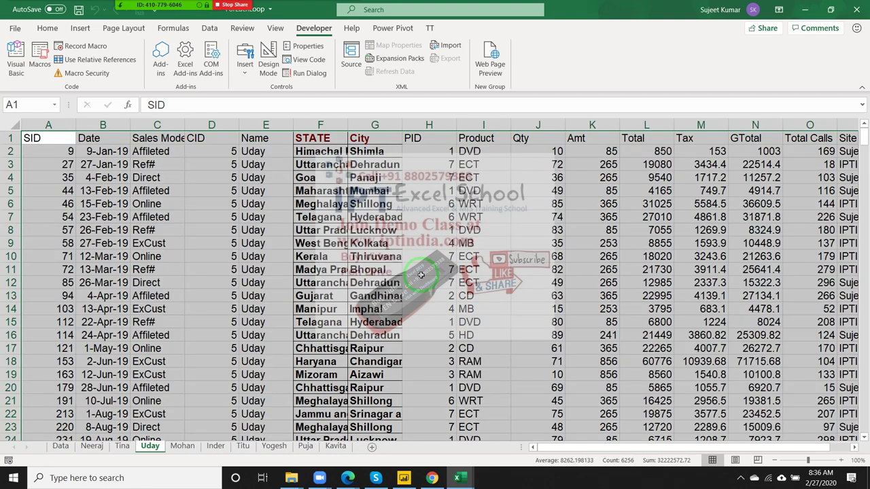
click(61, 446)
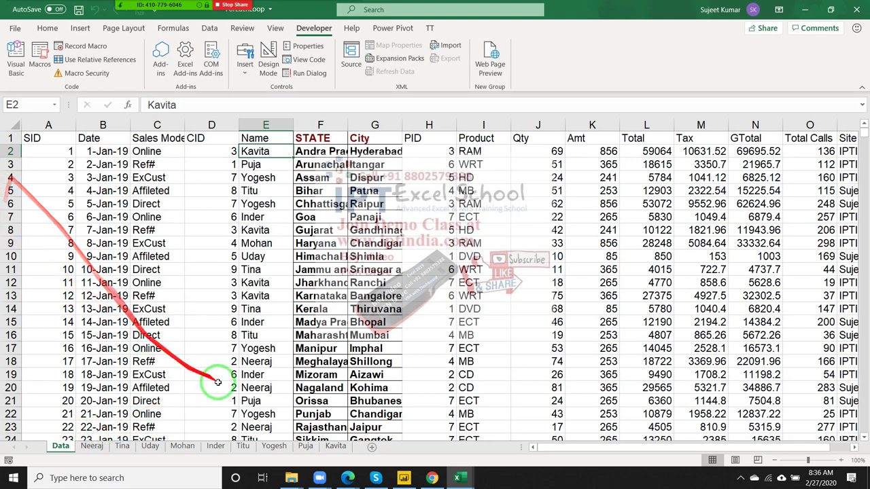
click(430, 477)
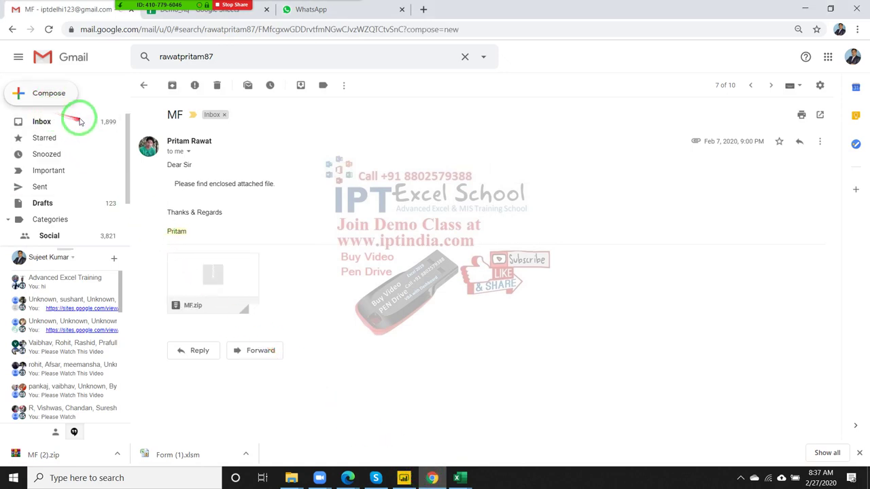
Start a new email and paste the MF email sender's address into the To field
click(45, 94)
text(p)
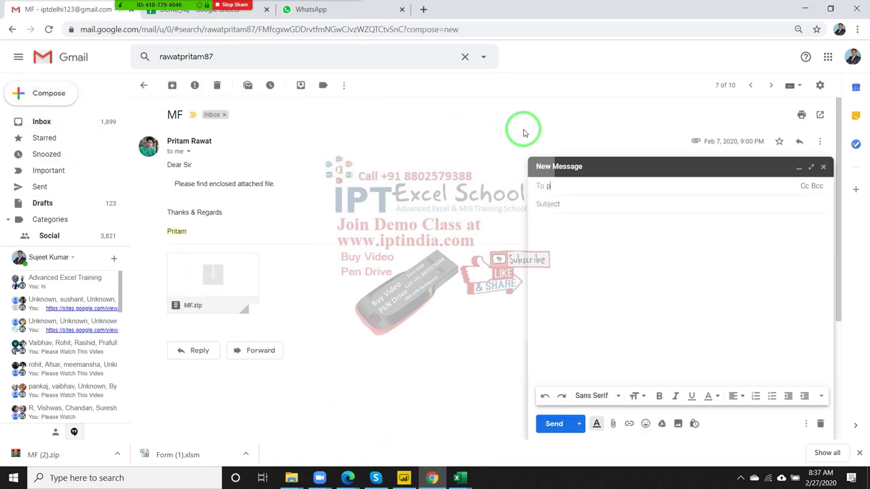
text(rit)
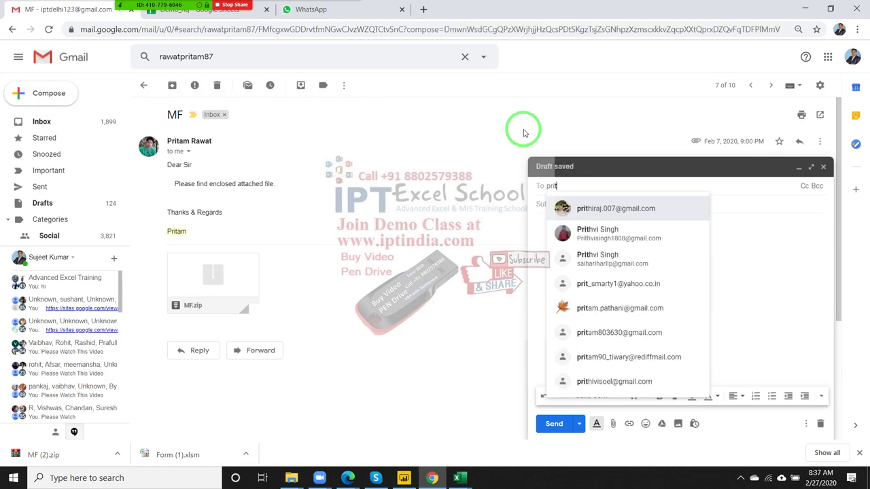
key(BackSpace)
key(BackSpace)
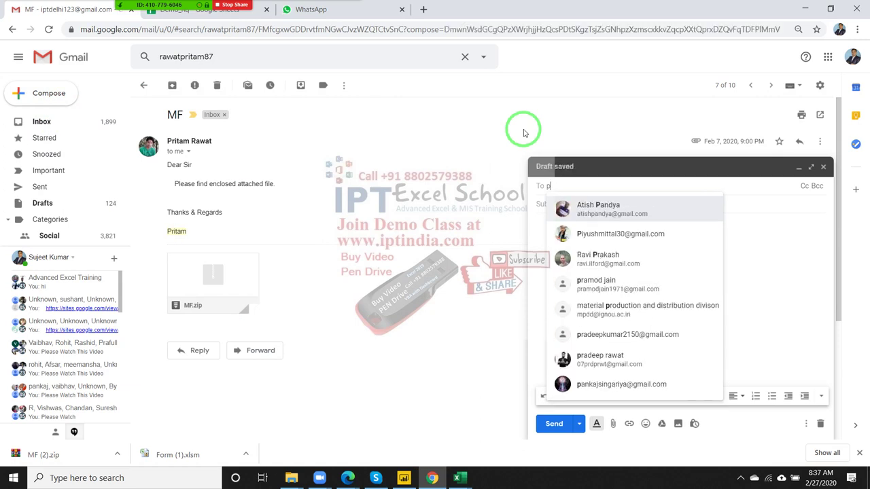
key(BackSpace)
key(BackSpace)
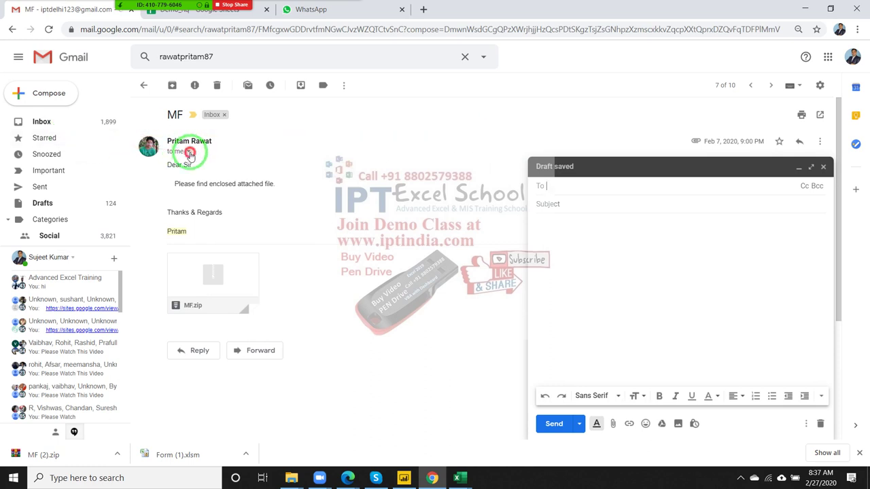
click(188, 151)
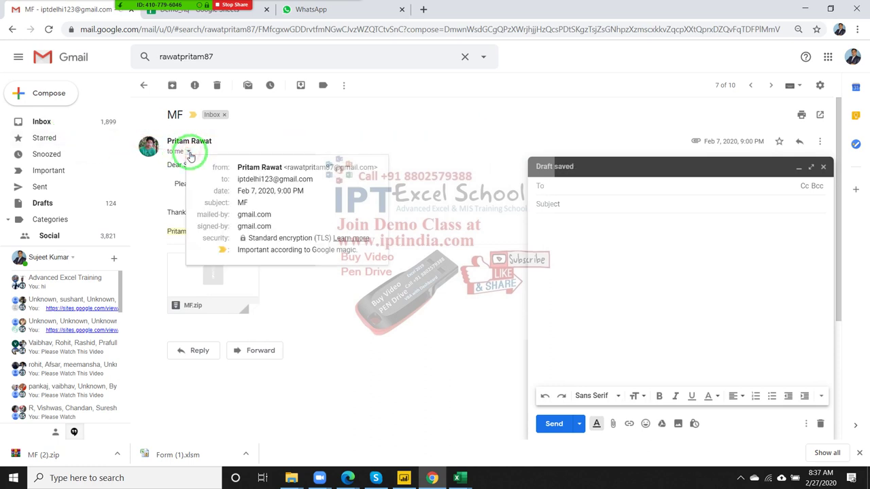
double_click(299, 167)
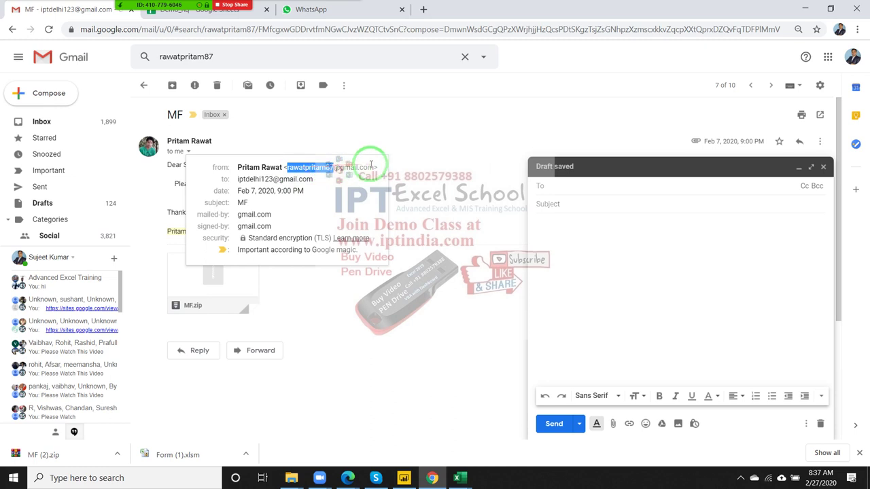
drag(371, 164, 371, 164)
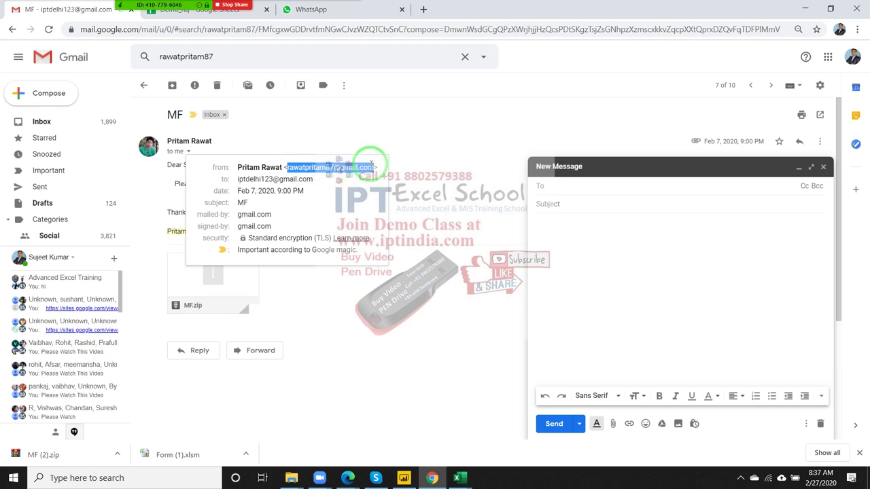
click(569, 182)
key(ctrl+v)
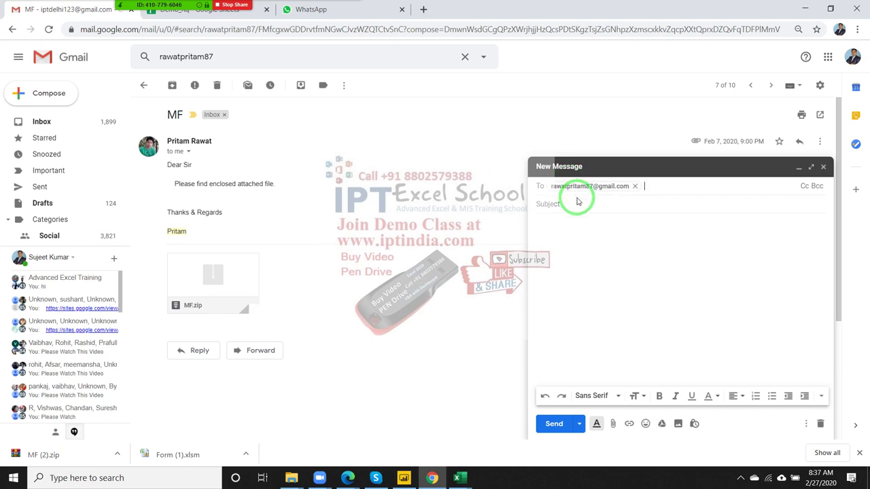
click(576, 203)
Add three more contacts from autocomplete and give the message the subject File
click(645, 188)
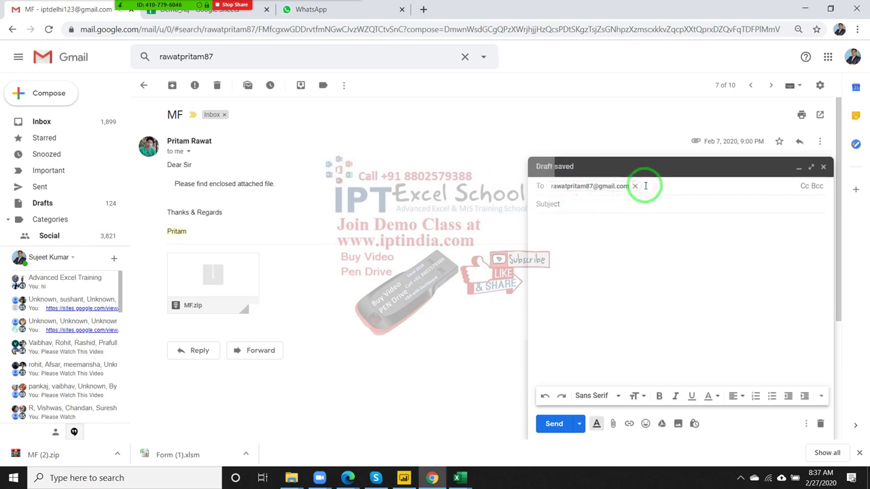
text(hari)
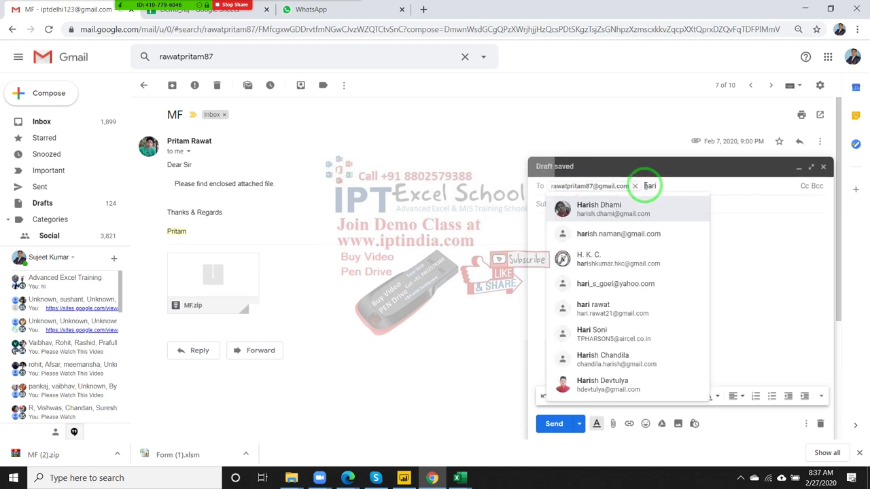
click(646, 207)
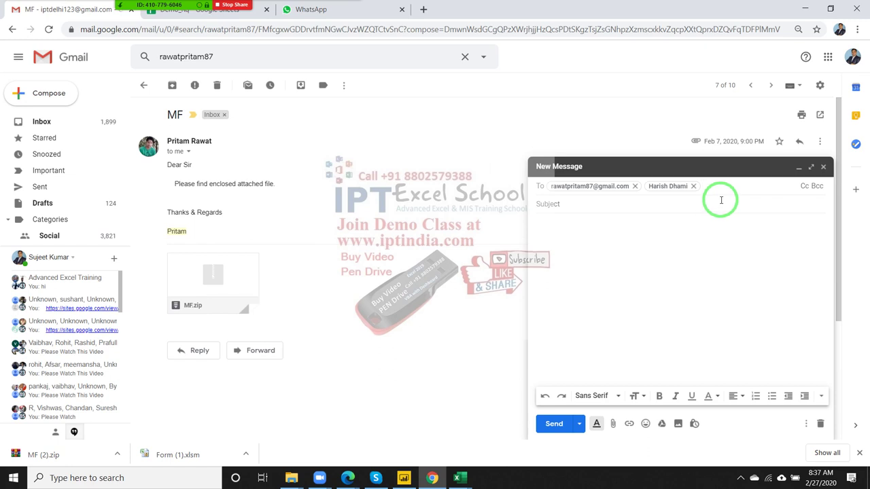
text(te)
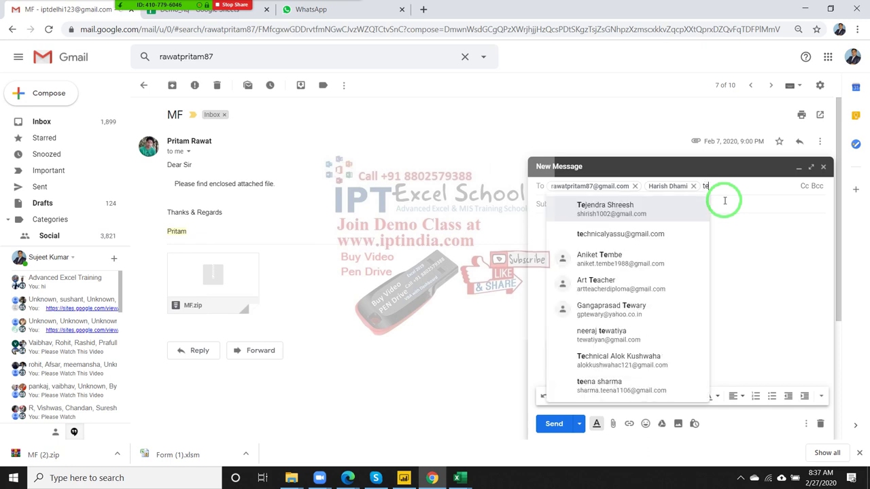
text(j)
key(Return)
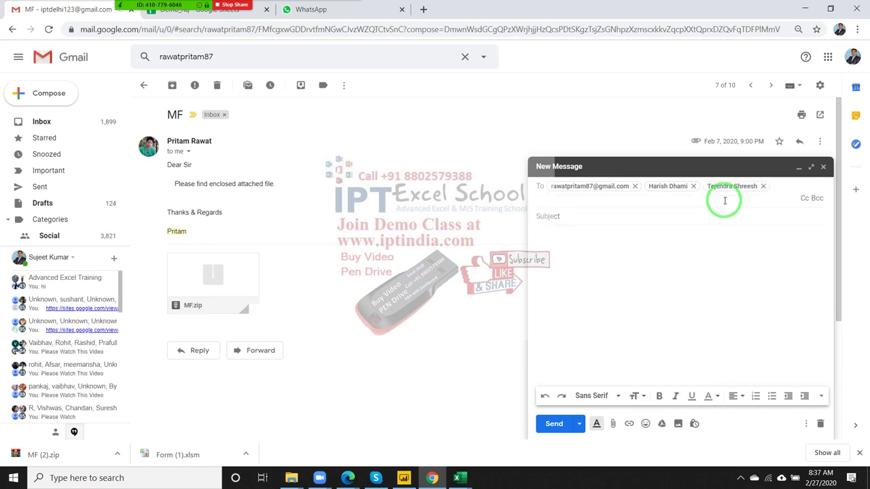
text(vi)
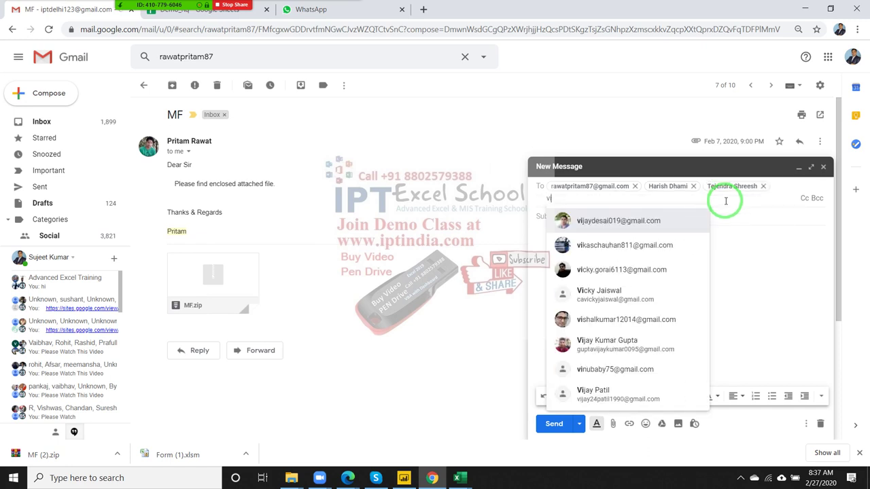
click(605, 223)
click(594, 216)
text(File)
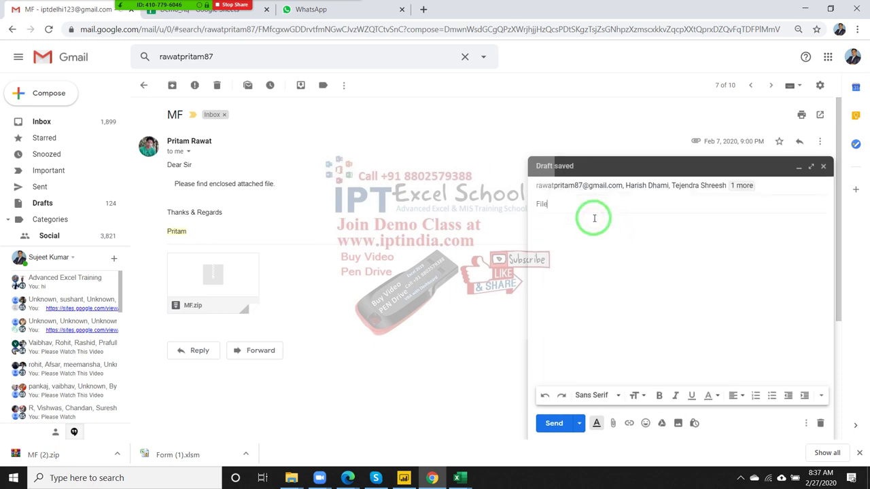
click(593, 219)
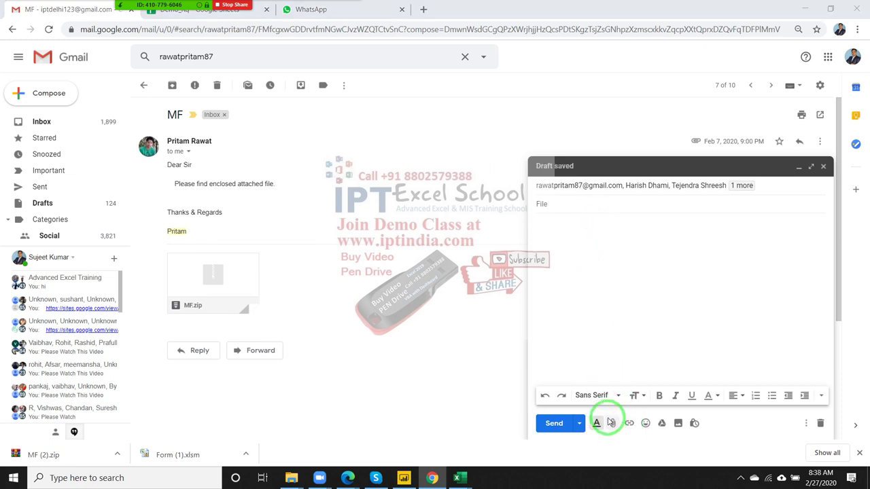
Attach ForEachLoop.xlsm from Desktop › MF › New folder and send the email
click(611, 422)
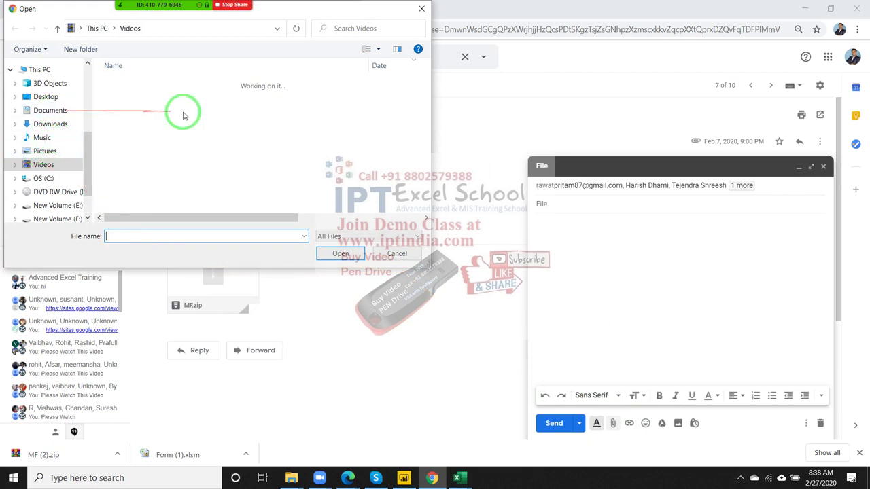
click(51, 110)
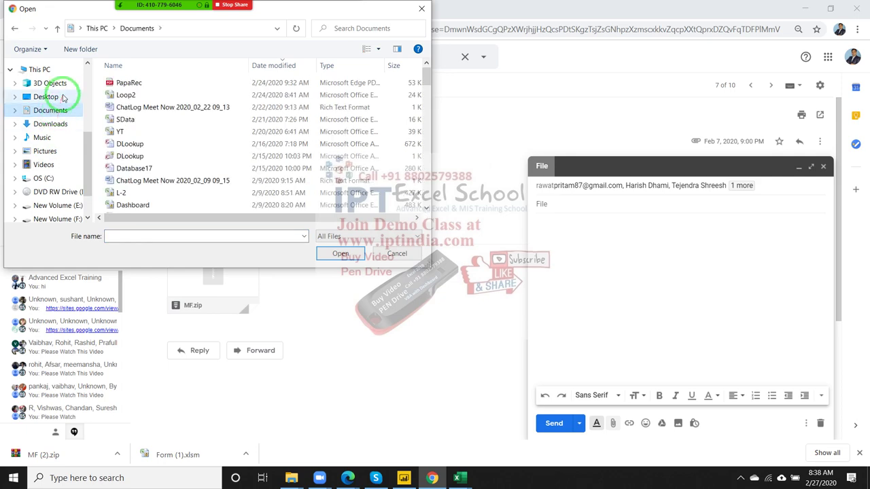
click(55, 96)
click(134, 85)
double_click(134, 84)
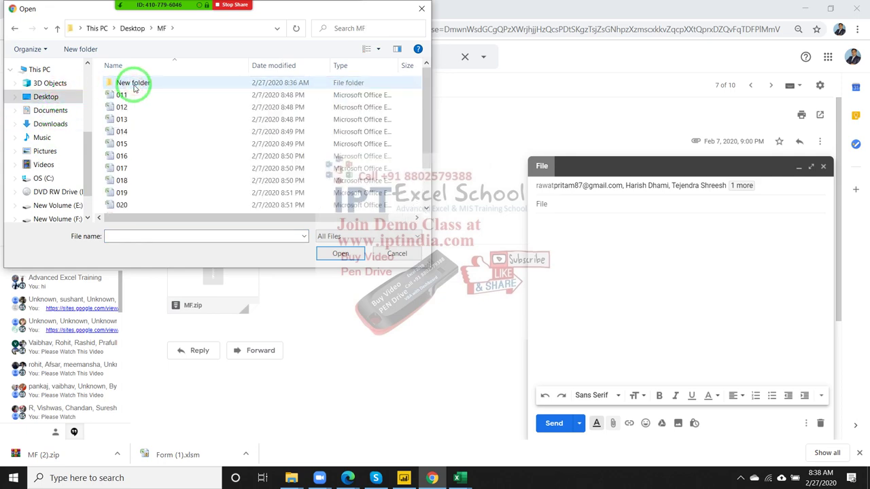
double_click(134, 84)
double_click(134, 84)
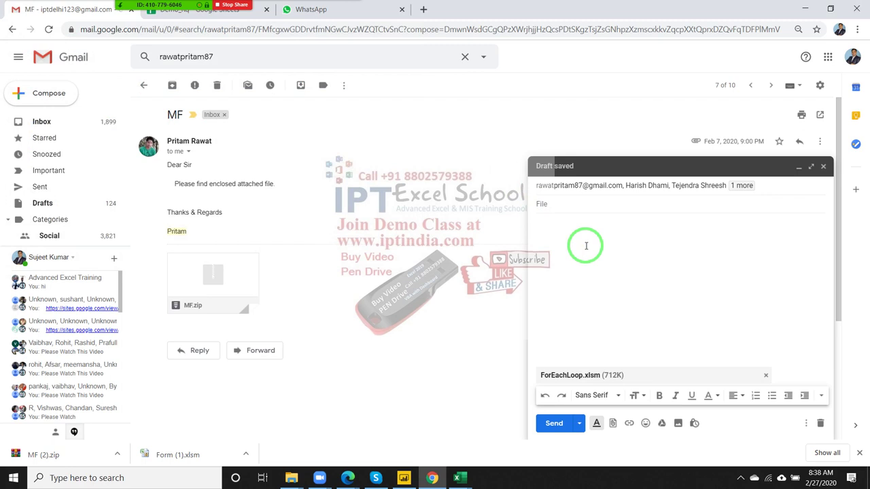
click(559, 423)
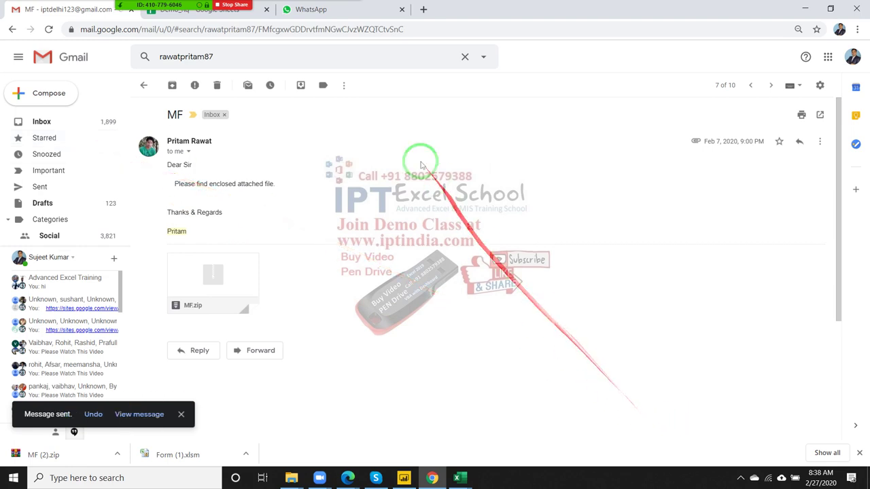
Search the mailbox for book9.pdf and open the Advanced Excel Class Link email
click(68, 122)
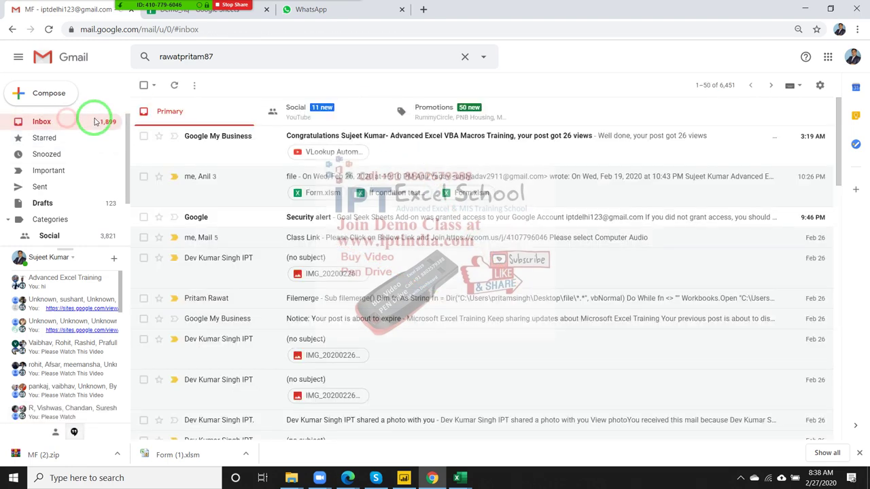
click(213, 56)
text(b)
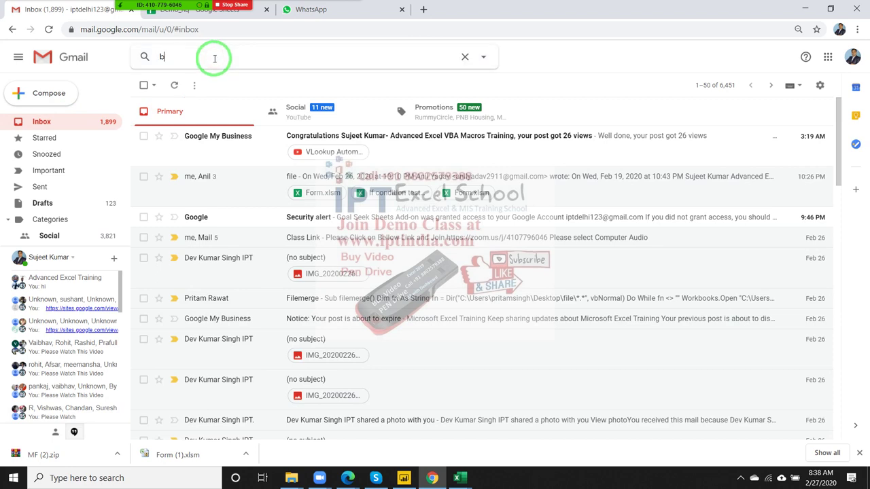
text(o)
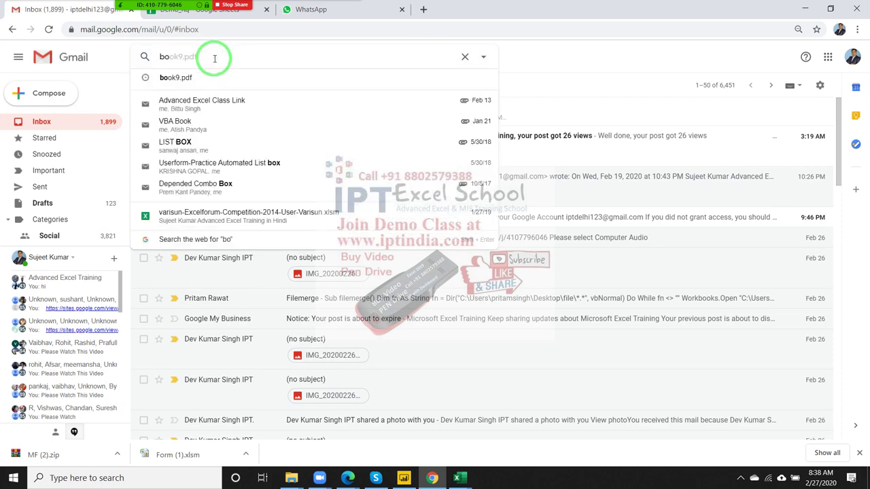
click(214, 80)
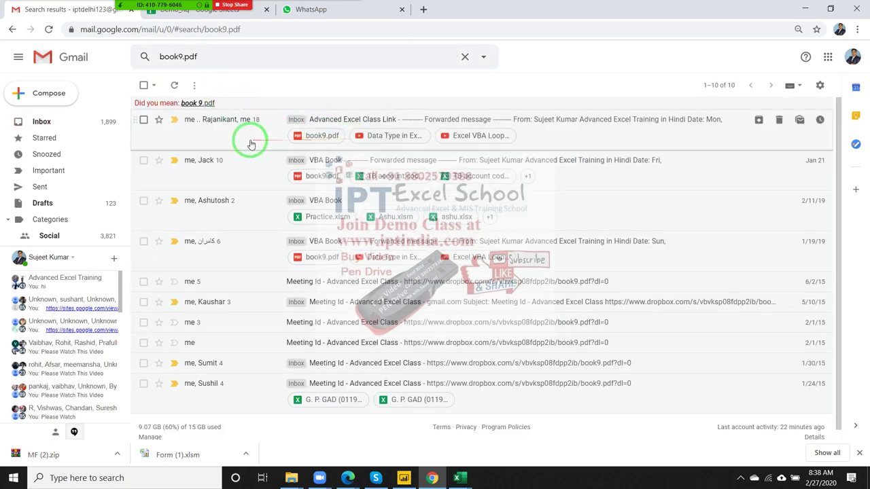
click(251, 143)
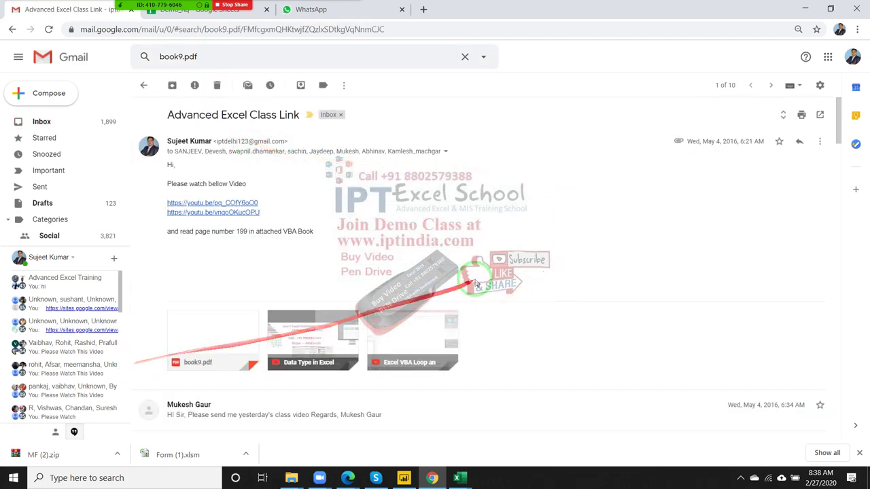
Forward the Advanced Excel Class Link email to two contacts chosen from suggestions
click(820, 142)
click(792, 189)
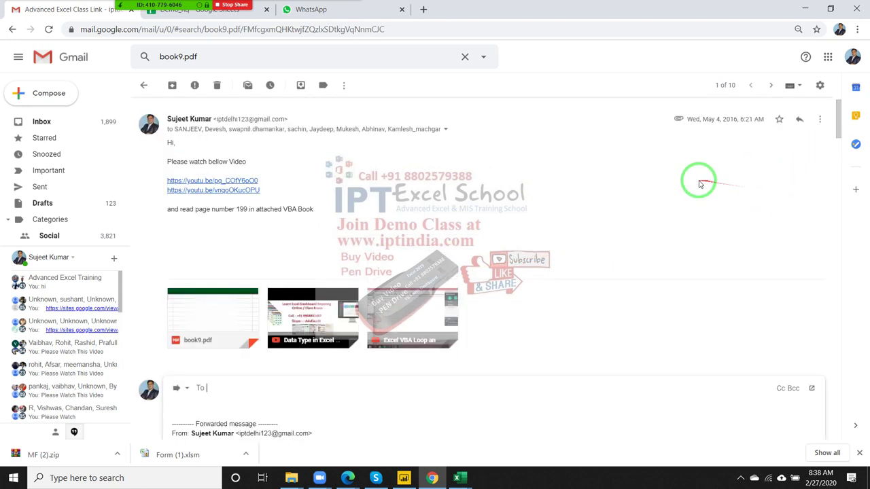
text(p)
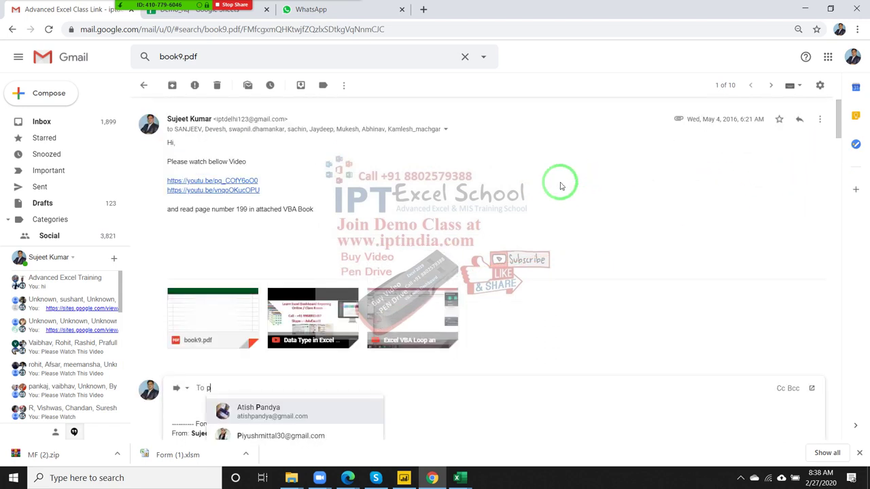
key(BackSpace)
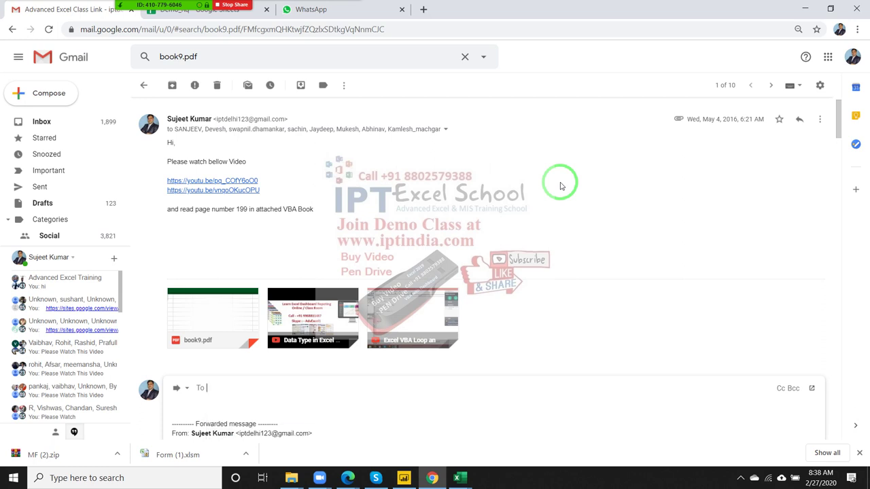
text(p)
key(BackSpace)
text(raw)
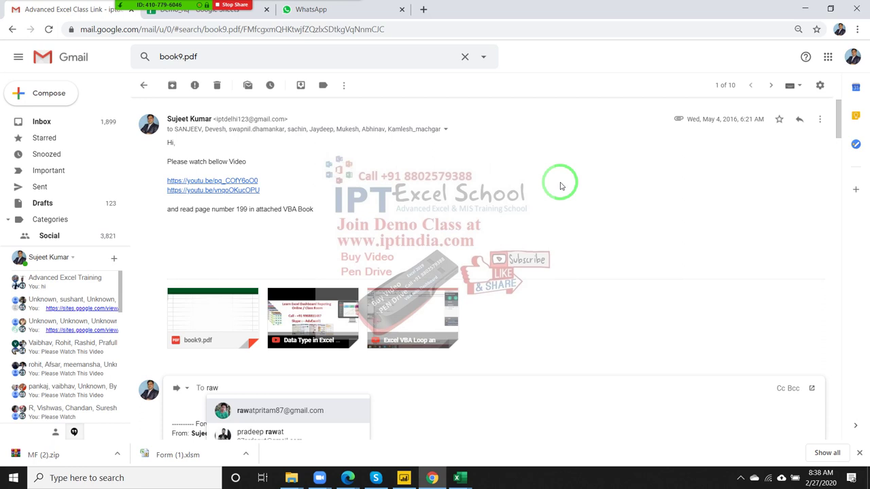
click(338, 414)
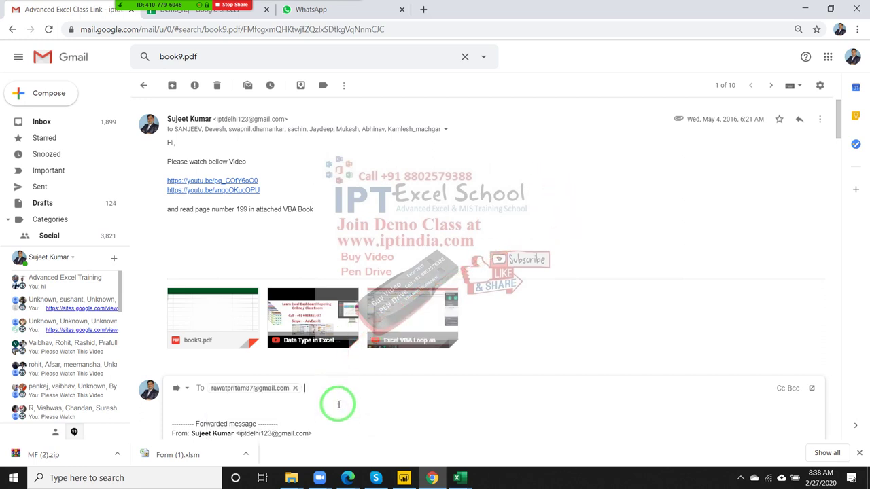
text(hari)
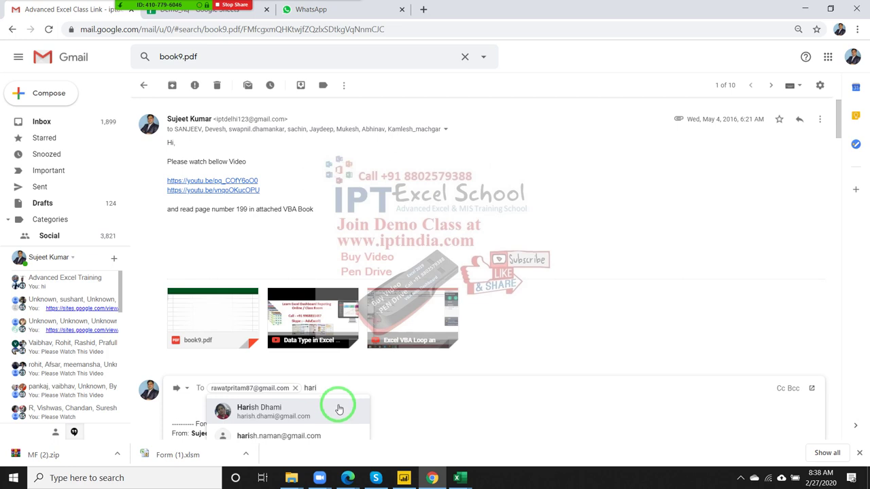
click(339, 409)
Delete the forwarded-message header from the body, send it, and return to the inbox
click(344, 406)
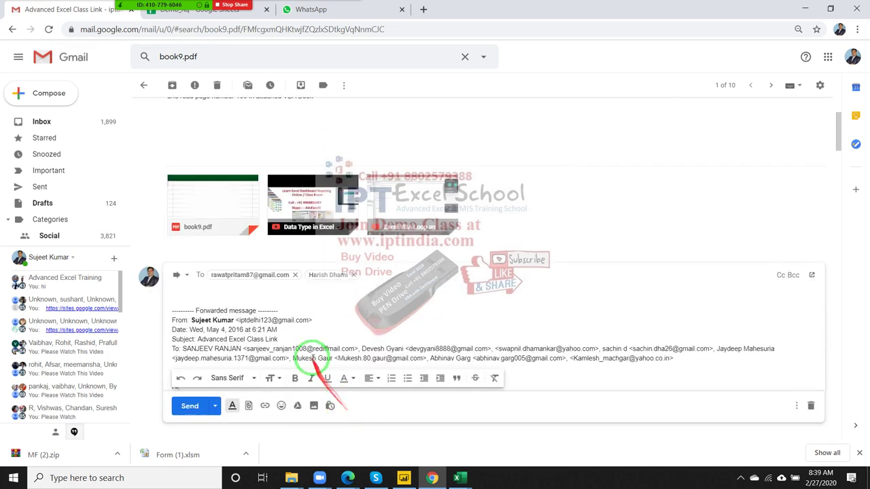
mouse_move(272, 330)
mouse_down()
mouse_move(177, 273)
mouse_move(182, 301)
mouse_move(174, 256)
mouse_up()
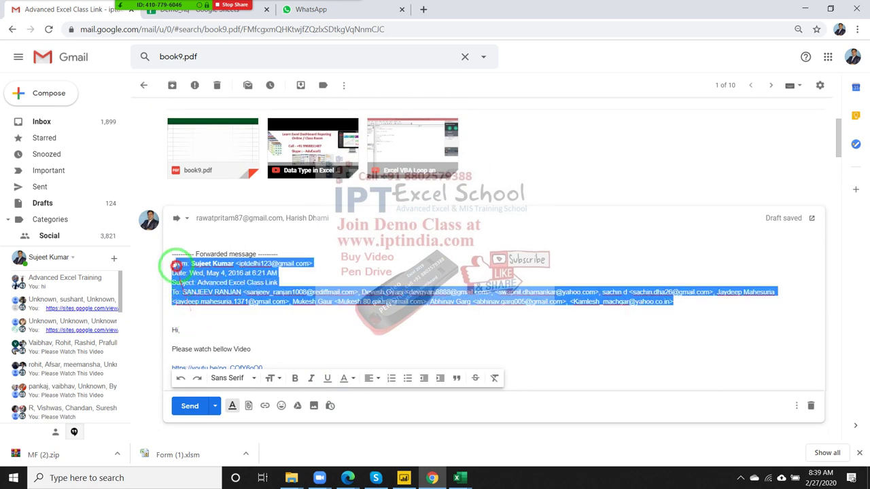
key(Delete)
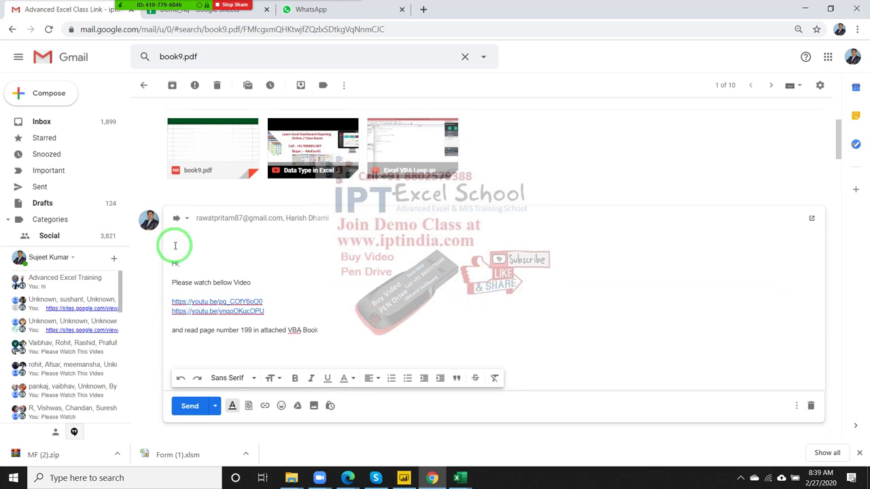
scroll(346, 306, down, 2)
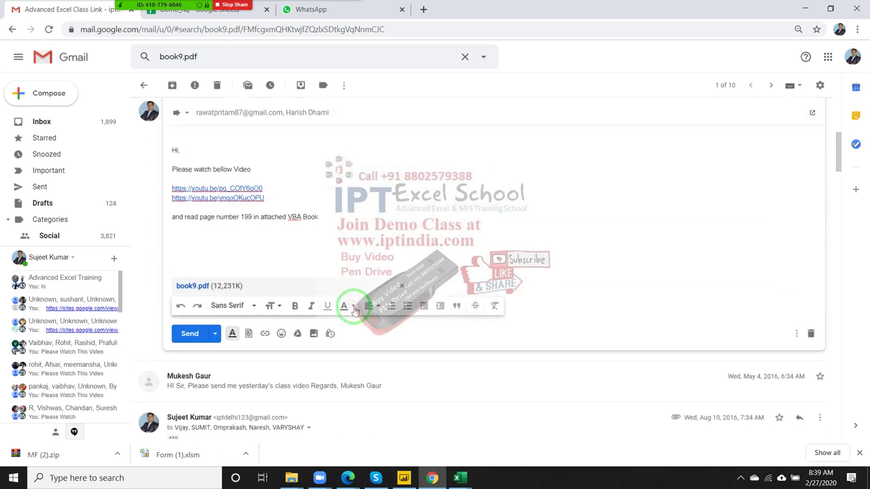
click(191, 335)
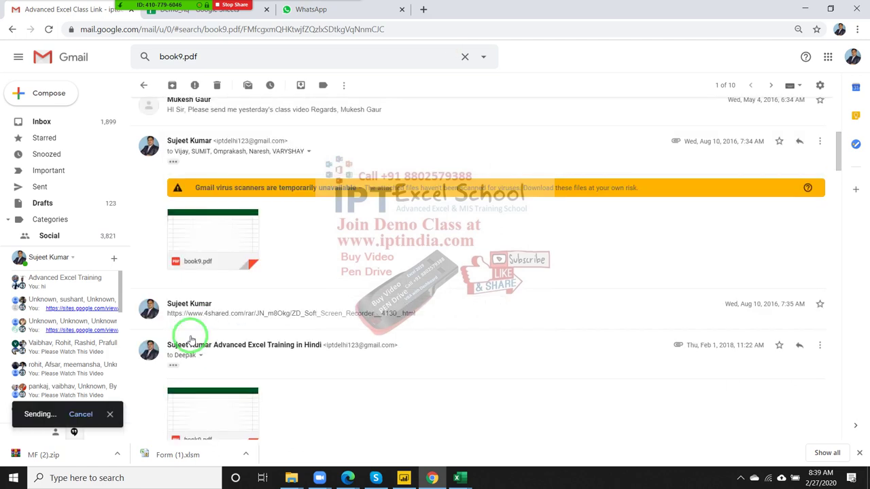
click(67, 123)
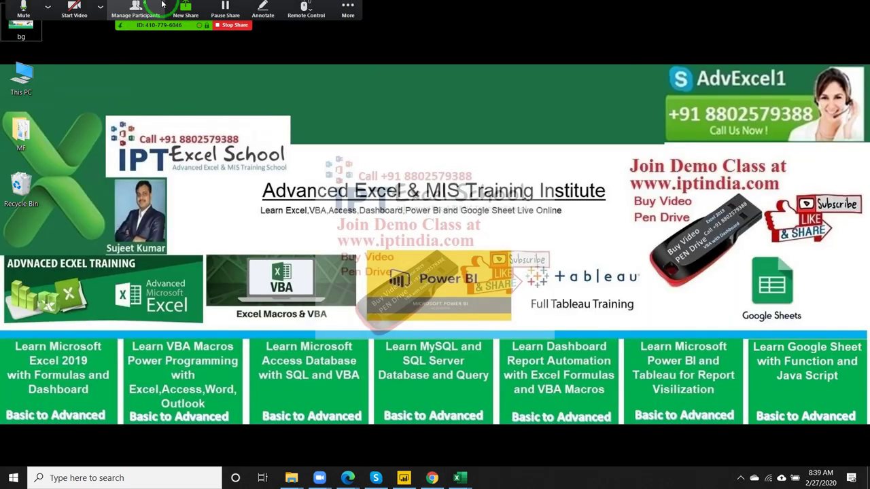
End the Zoom meeting for all participants from the More menu
click(348, 9)
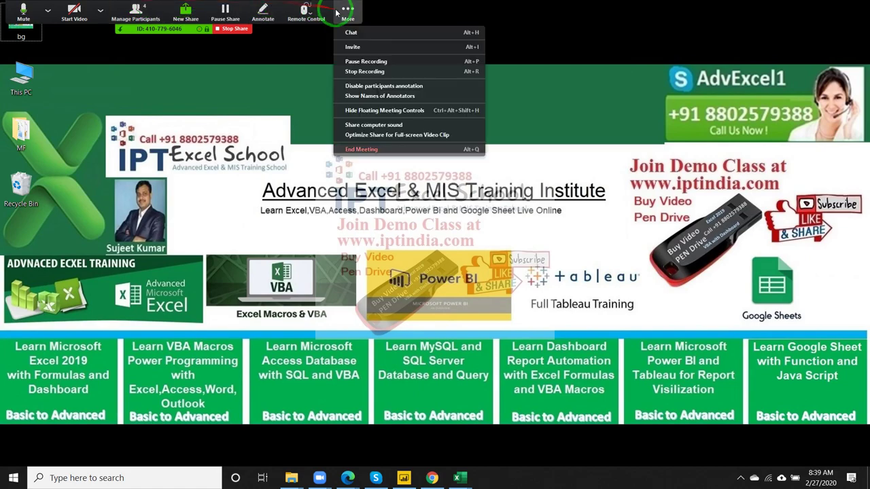
click(350, 147)
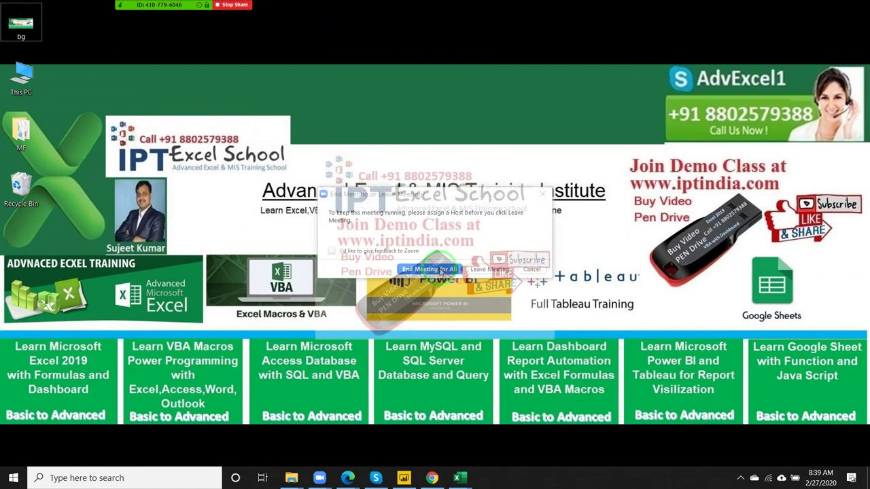